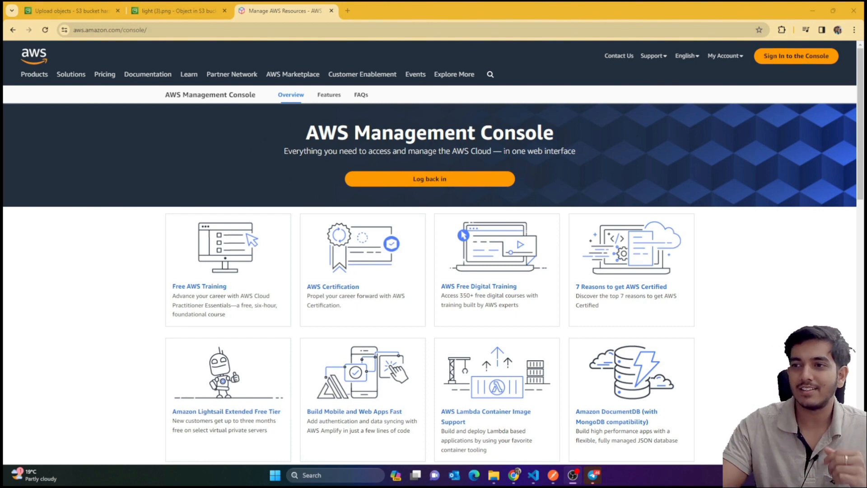
# Go to the AWS console sign-in page from the overview page
pyautogui.click(802, 55)
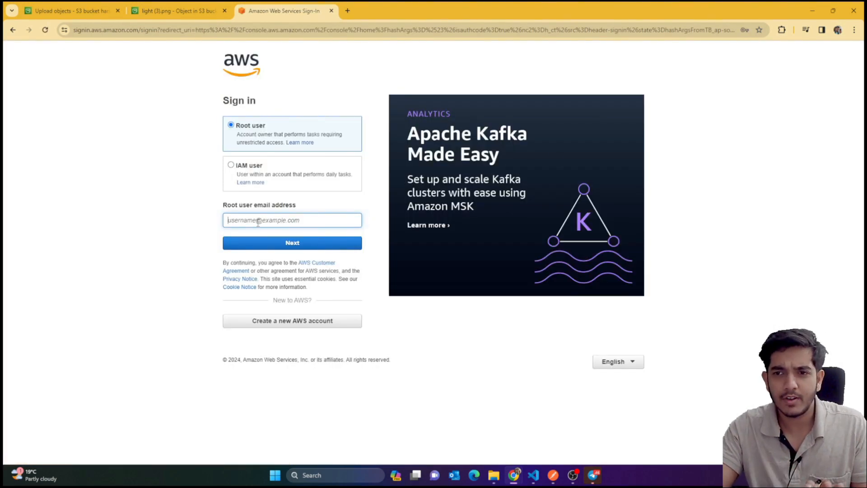
# Sign in as the root user with the saved account, PIN and autofilled password
pyautogui.click(258, 221)
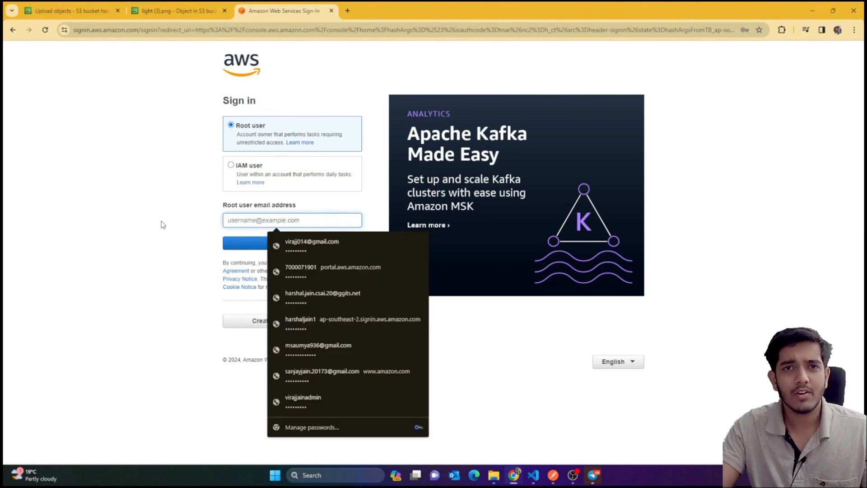
pyautogui.click(122, 225)
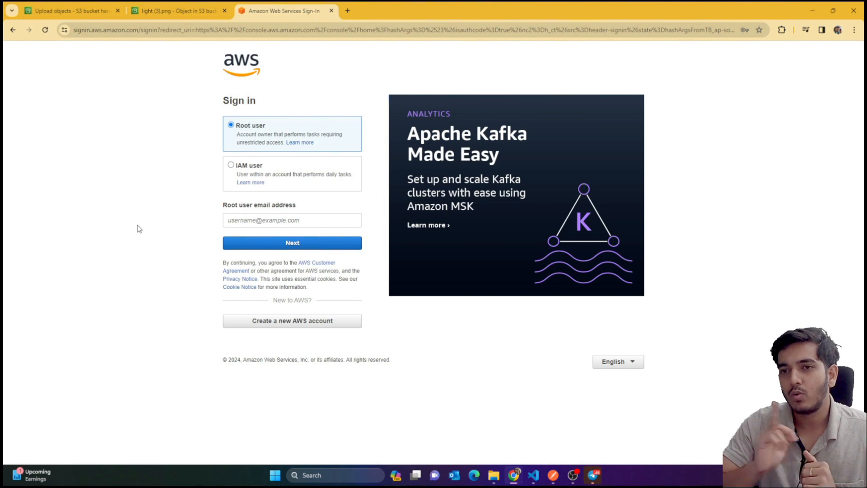
pyautogui.click(291, 220)
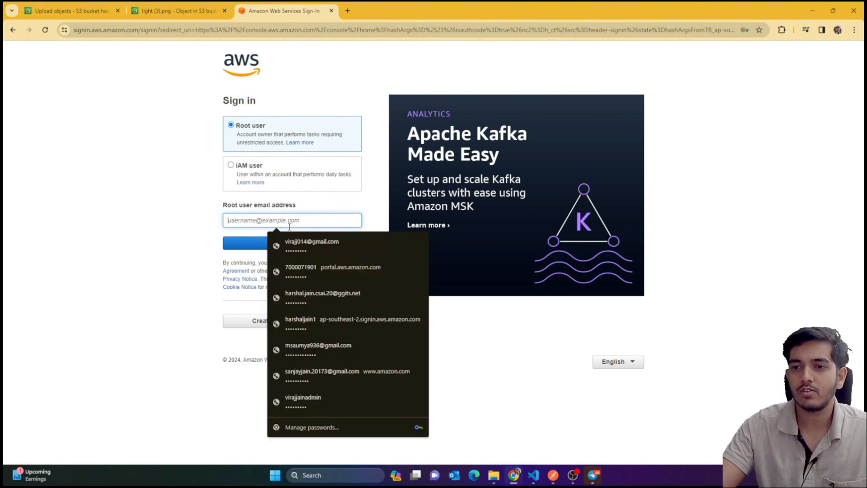
pyautogui.click(343, 234)
pyautogui.write('1')
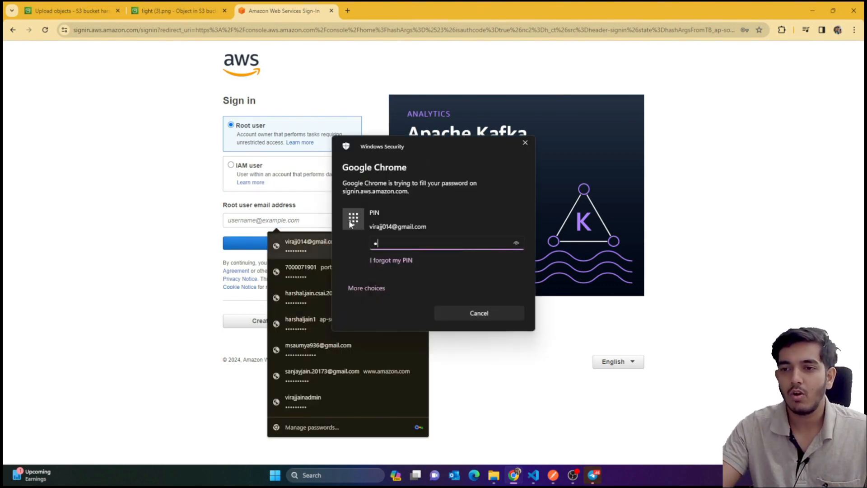
pyautogui.write('•••')
pyautogui.click(242, 245)
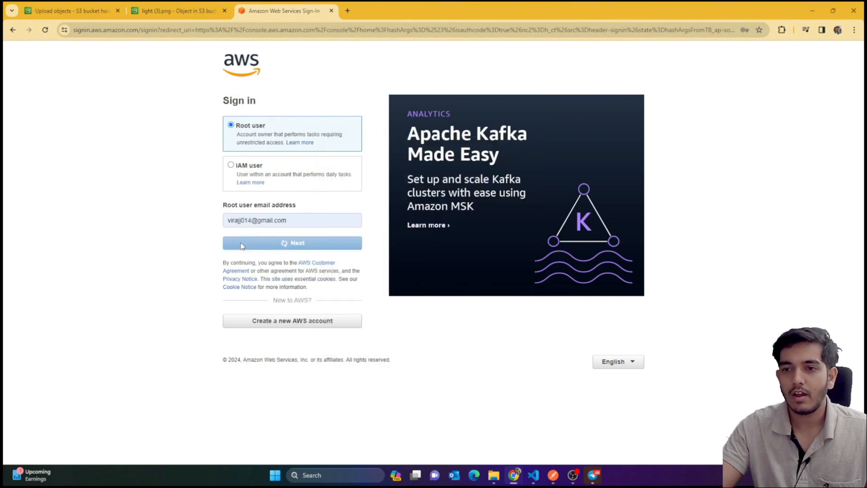
pyautogui.doubleClick(270, 155)
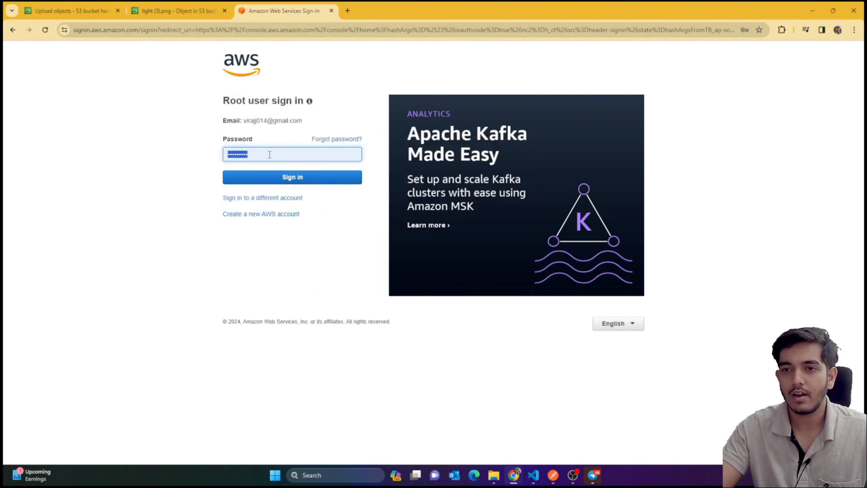
pyautogui.click(305, 178)
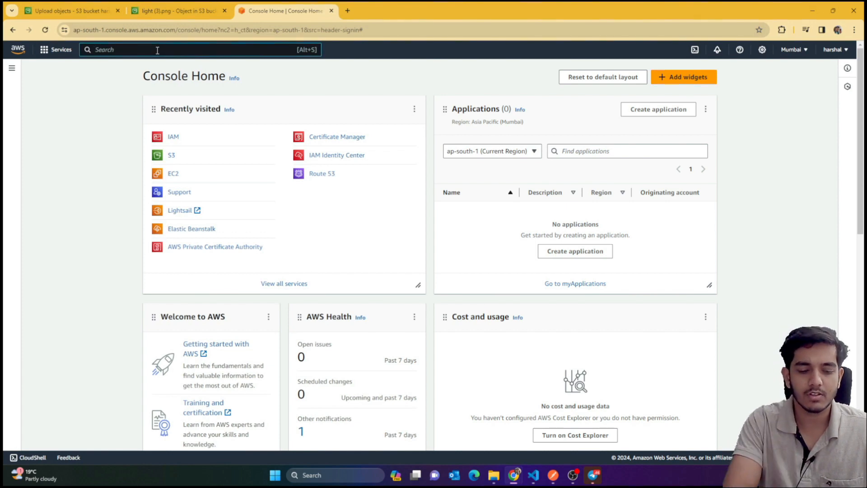
# Search the console for 'iam' and highlight the IAM service description
pyautogui.write('iam')
pyautogui.moveTo(243, 110)
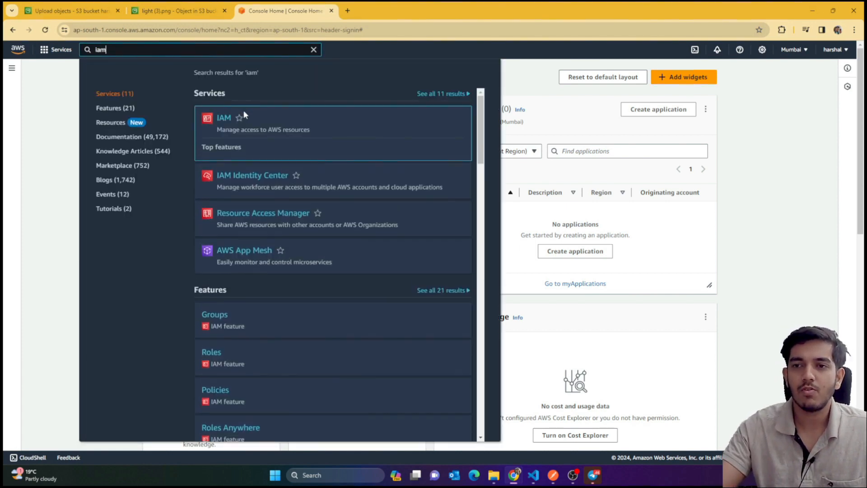
pyautogui.moveTo(221, 129); pyautogui.dragTo(304, 128)
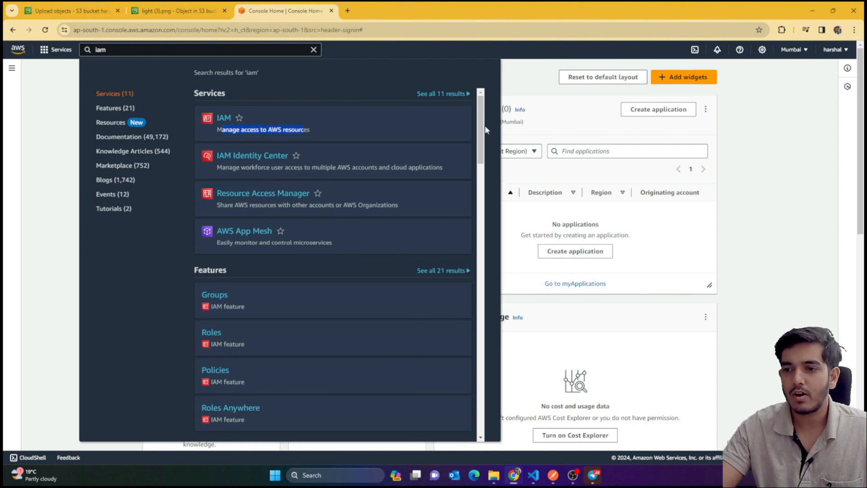
pyautogui.click(332, 477)
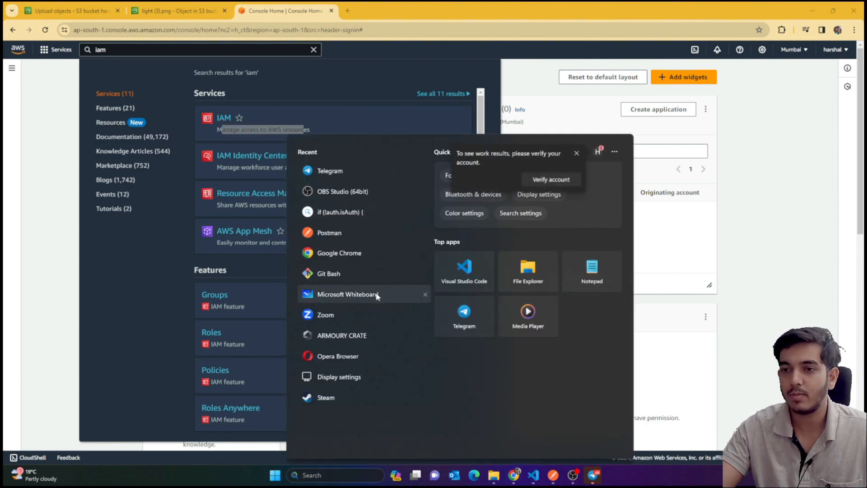
# Launch Microsoft Whiteboard and write AWS in green with an arrow to Root user
pyautogui.click(377, 297)
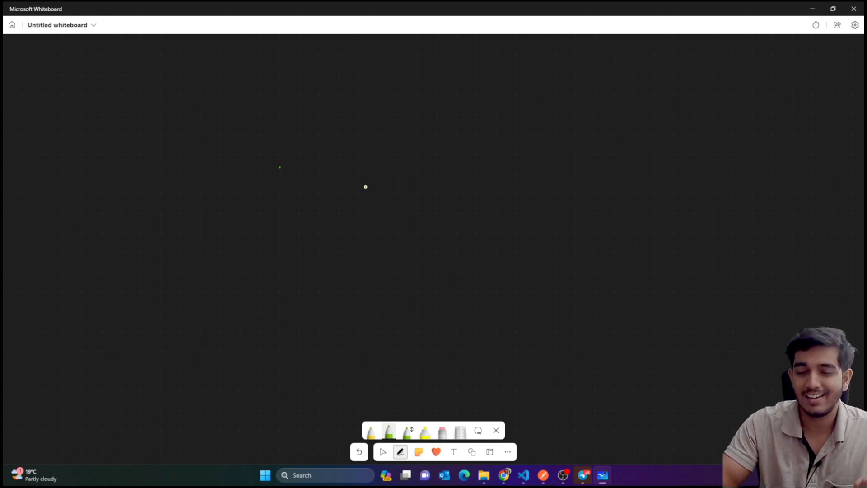
pyautogui.moveTo(385, 236)
pyautogui.mouseDown()
pyautogui.moveTo(394, 183)
pyautogui.moveTo(400, 224)
pyautogui.moveTo(437, 195)
pyautogui.moveTo(449, 221)
pyautogui.mouseUp()
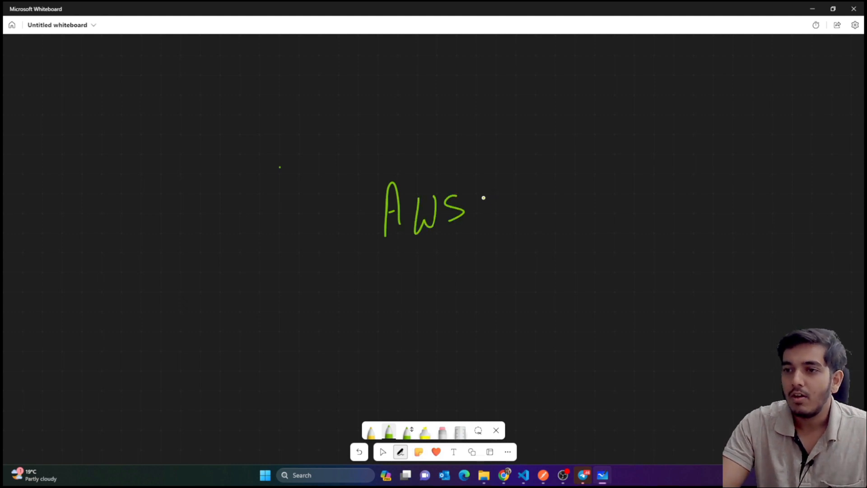
pyautogui.moveTo(483, 197)
pyautogui.mouseDown()
pyautogui.moveTo(554, 160)
pyautogui.moveTo(578, 166)
pyautogui.mouseUp()
pyautogui.moveTo(578, 142); pyautogui.dragTo(587, 161)
pyautogui.moveTo(594, 155)
pyautogui.mouseDown()
pyautogui.moveTo(621, 158)
pyautogui.moveTo(626, 146)
pyautogui.moveTo(655, 159)
pyautogui.moveTo(693, 158)
pyautogui.mouseUp()
# Add a second arrow to Employee1 and write (CEO) after Root user
pyautogui.moveTo(481, 218); pyautogui.dragTo(555, 226)
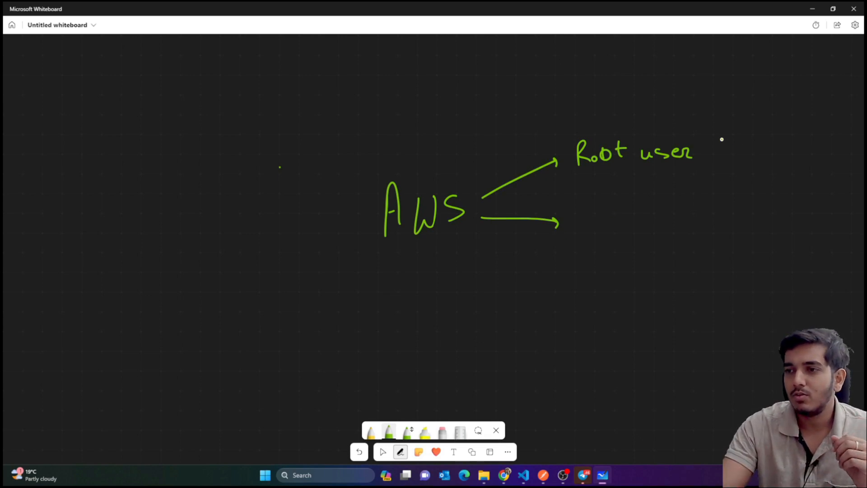
pyautogui.moveTo(723, 137)
pyautogui.mouseDown()
pyautogui.moveTo(729, 173)
pyautogui.moveTo(753, 165)
pyautogui.mouseUp()
pyautogui.moveTo(758, 150)
pyautogui.mouseDown()
pyautogui.moveTo(761, 166)
pyautogui.moveTo(767, 147)
pyautogui.moveTo(766, 156)
pyautogui.moveTo(791, 168)
pyautogui.mouseUp()
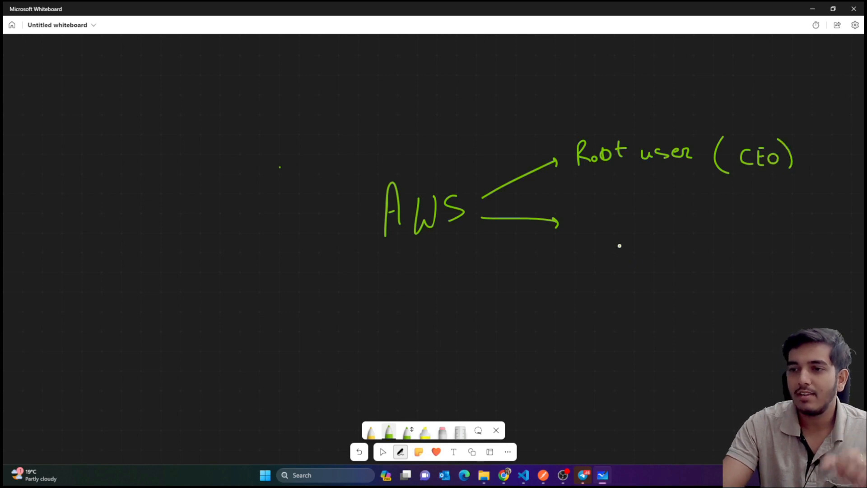
pyautogui.moveTo(590, 217)
pyautogui.mouseDown()
pyautogui.moveTo(609, 240)
pyautogui.moveTo(608, 215)
pyautogui.mouseUp()
pyautogui.moveTo(596, 228); pyautogui.dragTo(630, 231)
pyautogui.moveTo(634, 219)
pyautogui.mouseDown()
pyautogui.moveTo(634, 246)
pyautogui.moveTo(663, 231)
pyautogui.moveTo(674, 232)
pyautogui.moveTo(672, 247)
pyautogui.mouseUp()
pyautogui.moveTo(677, 231); pyautogui.dragTo(711, 234)
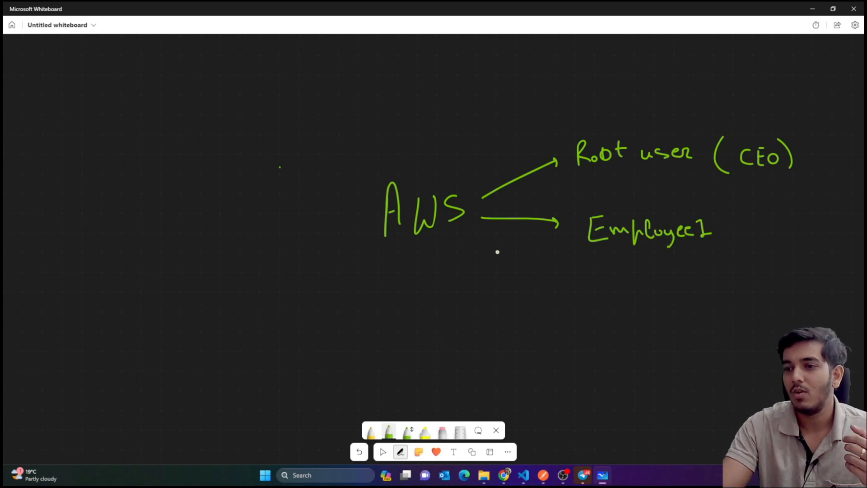
# Add arrows to employees 2 and 3, star Root user, and cross it out with an X
pyautogui.moveTo(505, 257); pyautogui.dragTo(577, 279)
pyautogui.moveTo(522, 302); pyautogui.dragTo(543, 312)
pyautogui.moveTo(570, 300)
pyautogui.mouseDown()
pyautogui.moveTo(581, 304)
pyautogui.moveTo(579, 315)
pyautogui.mouseUp()
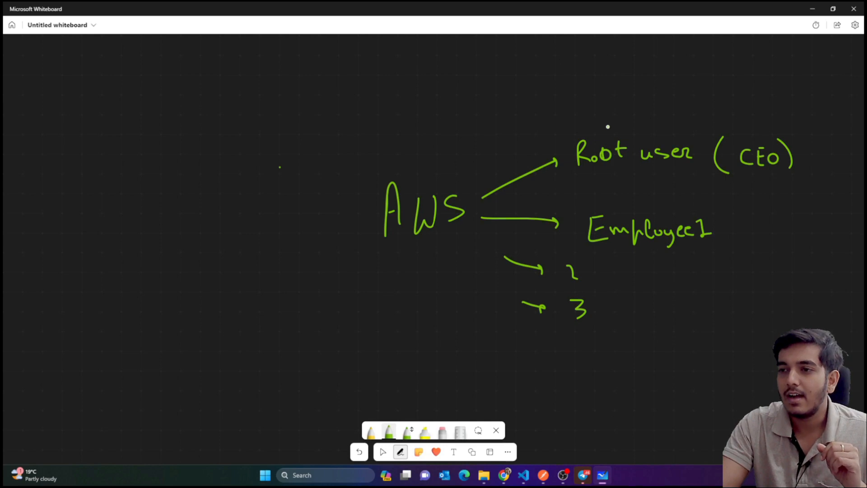
pyautogui.moveTo(599, 120)
pyautogui.mouseDown()
pyautogui.moveTo(605, 134)
pyautogui.moveTo(621, 120)
pyautogui.mouseUp()
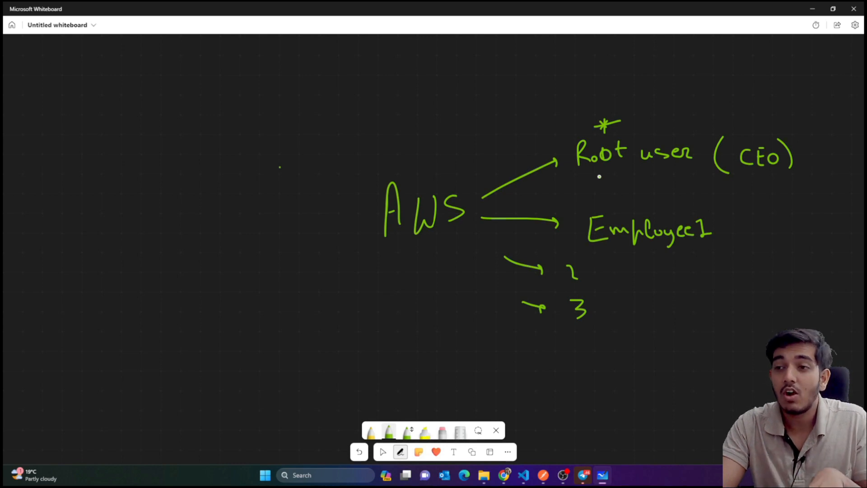
pyautogui.moveTo(557, 106); pyautogui.dragTo(645, 167)
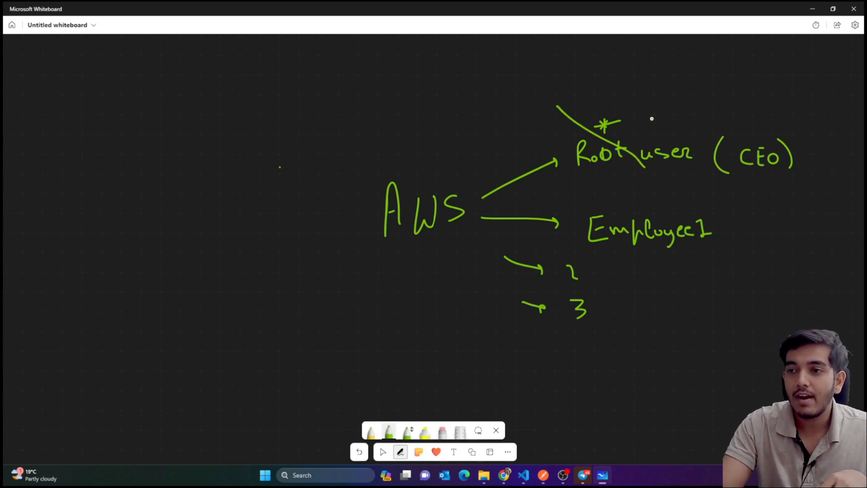
pyautogui.moveTo(652, 119); pyautogui.dragTo(591, 185)
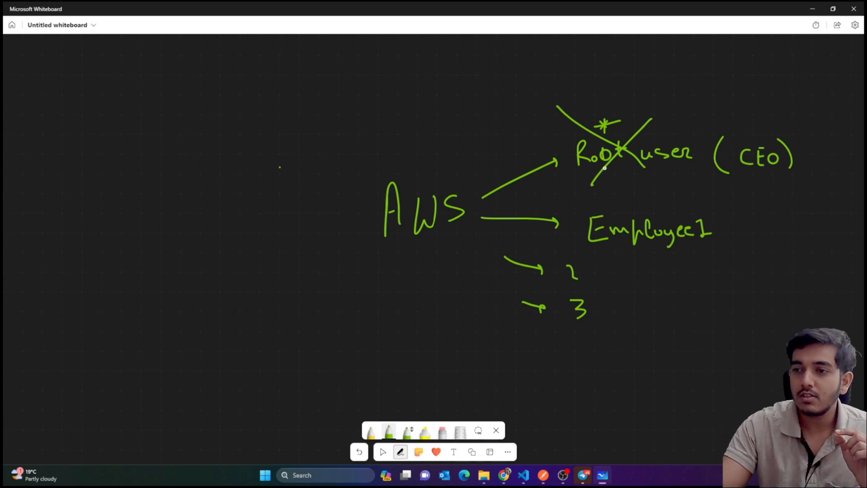
# Tick all three employees, draw an arrow from Root, and bracket them as IAM
pyautogui.moveTo(727, 229); pyautogui.dragTo(768, 212)
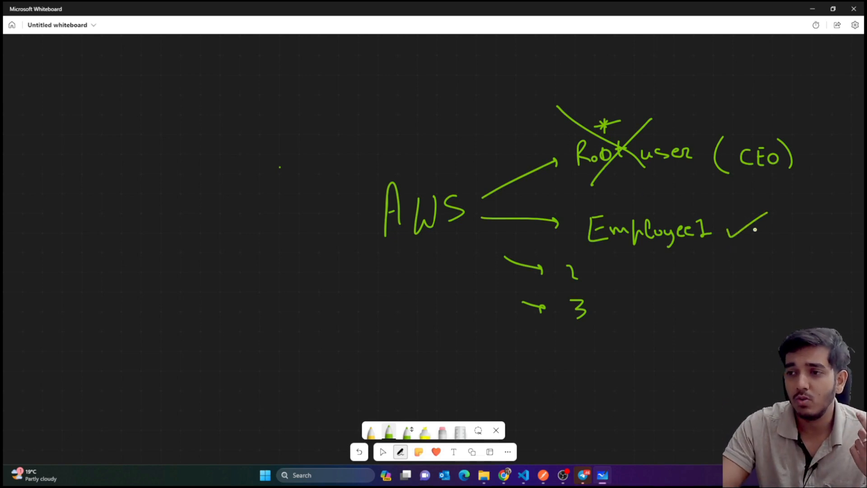
pyautogui.moveTo(604, 280); pyautogui.dragTo(626, 267)
pyautogui.moveTo(619, 312); pyautogui.dragTo(636, 302)
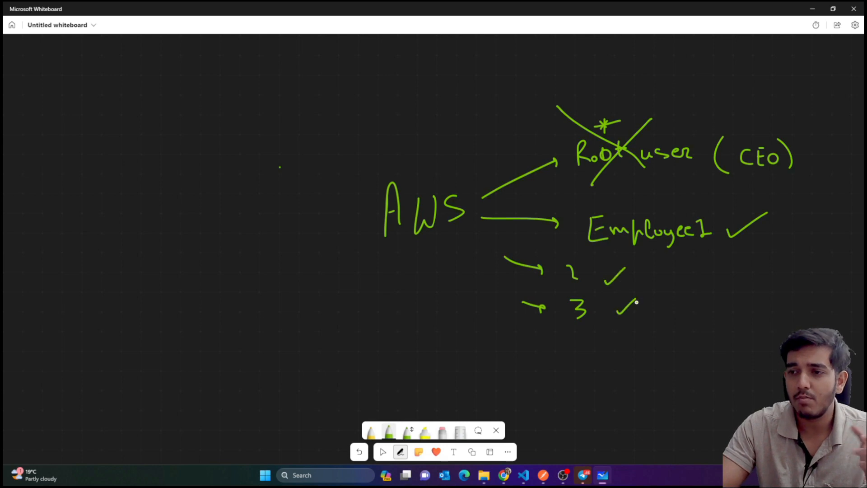
pyautogui.moveTo(621, 167); pyautogui.dragTo(642, 194)
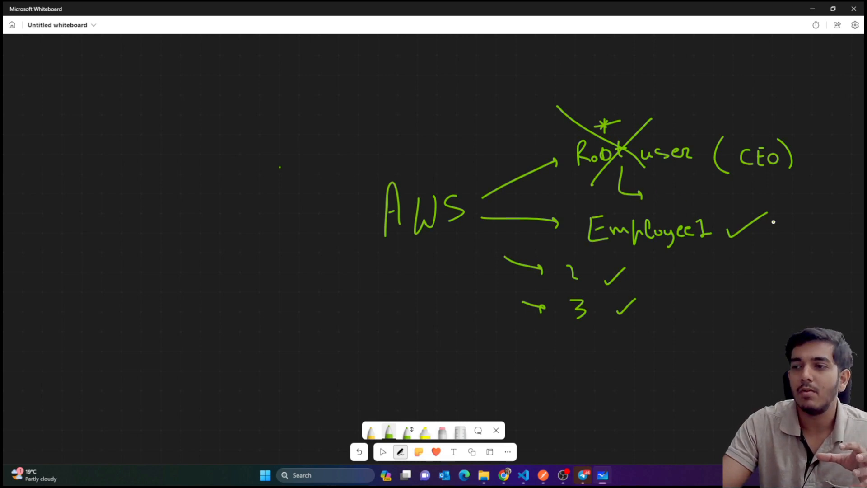
pyautogui.moveTo(802, 138)
pyautogui.mouseDown()
pyautogui.moveTo(807, 196)
pyautogui.moveTo(731, 362)
pyautogui.mouseUp()
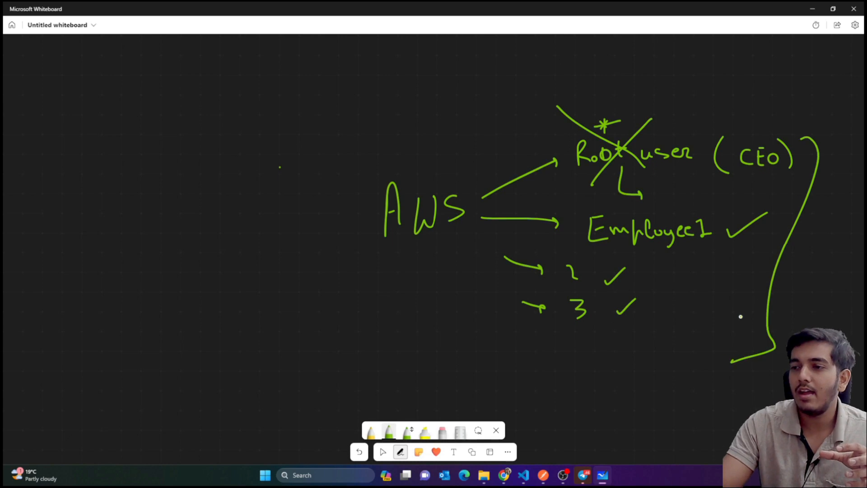
pyautogui.moveTo(781, 284); pyautogui.dragTo(791, 284)
pyautogui.moveTo(786, 284); pyautogui.dragTo(786, 302)
pyautogui.moveTo(777, 303)
pyautogui.mouseDown()
pyautogui.moveTo(808, 302)
pyautogui.moveTo(806, 293)
pyautogui.mouseUp()
pyautogui.moveTo(816, 300)
pyautogui.mouseDown()
pyautogui.moveTo(819, 289)
pyautogui.moveTo(829, 300)
pyautogui.mouseUp()
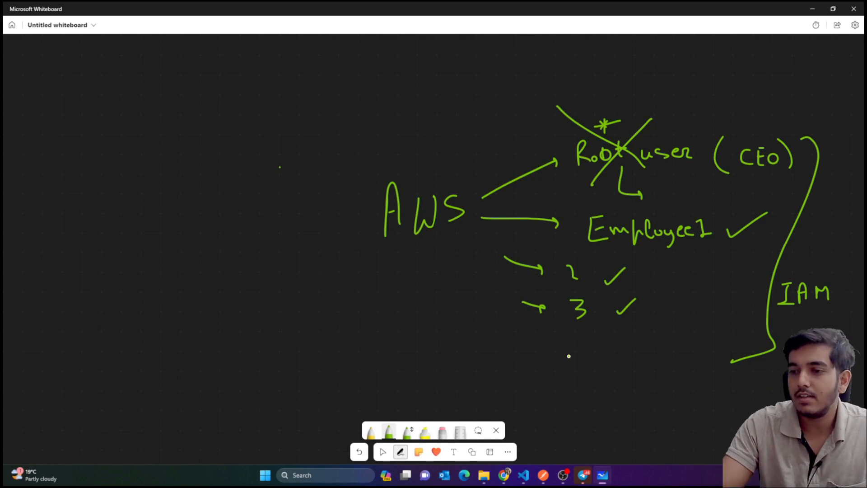
# In yellow ink, label the employees EC2, S3 + EC2 and Lambda
pyautogui.click(371, 432)
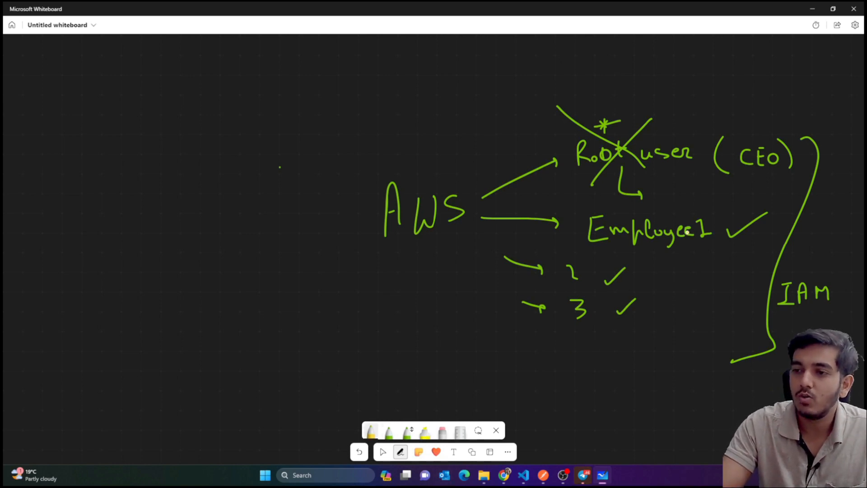
pyautogui.moveTo(681, 250)
pyautogui.mouseDown()
pyautogui.moveTo(689, 263)
pyautogui.moveTo(681, 249)
pyautogui.moveTo(686, 256)
pyautogui.mouseUp()
pyautogui.moveTo(698, 251)
pyautogui.mouseDown()
pyautogui.moveTo(698, 263)
pyautogui.moveTo(706, 253)
pyautogui.moveTo(710, 263)
pyautogui.mouseUp()
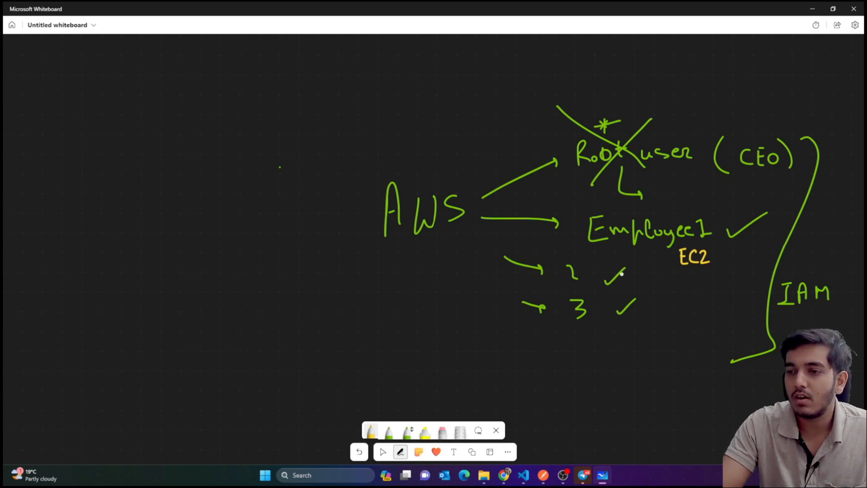
pyautogui.moveTo(631, 276)
pyautogui.mouseDown()
pyautogui.moveTo(624, 287)
pyautogui.moveTo(663, 283)
pyautogui.mouseUp()
pyautogui.moveTo(658, 280); pyautogui.dragTo(658, 288)
pyautogui.moveTo(671, 278)
pyautogui.mouseDown()
pyautogui.moveTo(680, 290)
pyautogui.moveTo(680, 278)
pyautogui.mouseUp()
pyautogui.moveTo(672, 285); pyautogui.dragTo(707, 289)
pyautogui.moveTo(637, 312)
pyautogui.mouseDown()
pyautogui.moveTo(645, 342)
pyautogui.moveTo(662, 350)
pyautogui.moveTo(710, 335)
pyautogui.moveTo(715, 343)
pyautogui.mouseUp()
pyautogui.moveTo(722, 337); pyautogui.dragTo(729, 343)
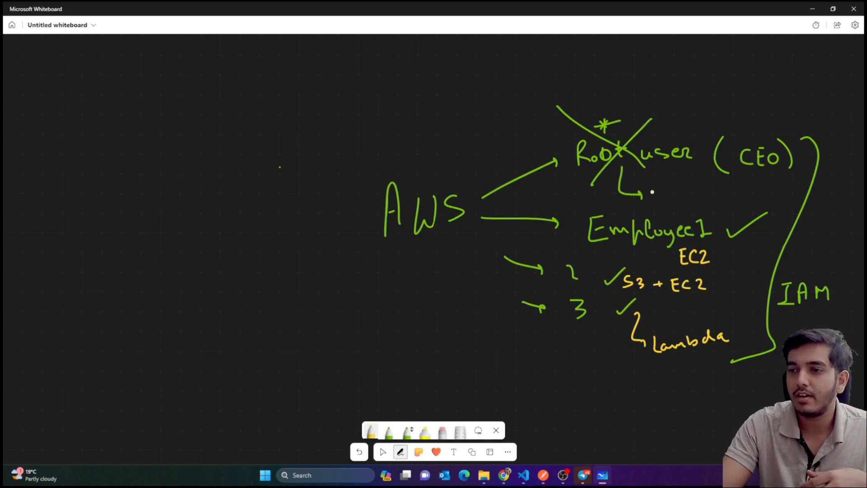
# Write Temproot beside the root arrow with an arrow listing EC2, S3, Lambda
pyautogui.moveTo(648, 190)
pyautogui.mouseDown()
pyautogui.moveTo(661, 188)
pyautogui.moveTo(654, 203)
pyautogui.moveTo(666, 201)
pyautogui.mouseUp()
pyautogui.moveTo(666, 197)
pyautogui.mouseDown()
pyautogui.moveTo(679, 199)
pyautogui.moveTo(678, 209)
pyautogui.moveTo(687, 192)
pyautogui.moveTo(716, 197)
pyautogui.mouseUp()
pyautogui.click(690, 200)
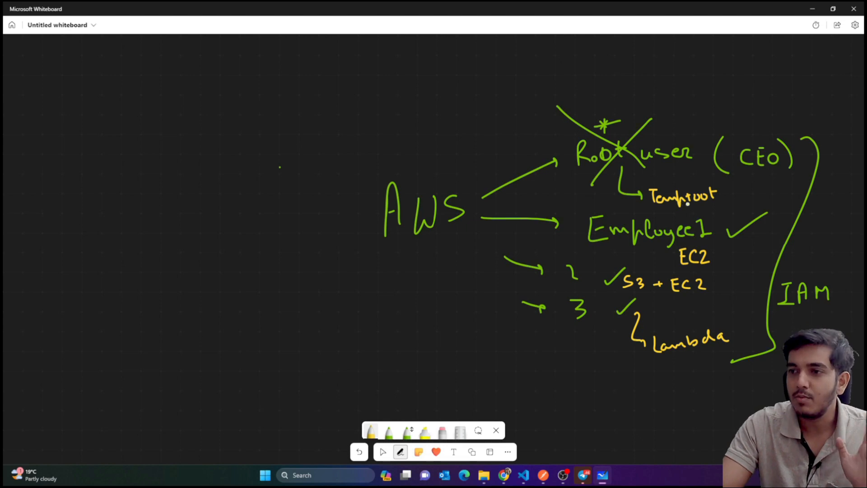
pyautogui.moveTo(724, 196); pyautogui.dragTo(738, 195)
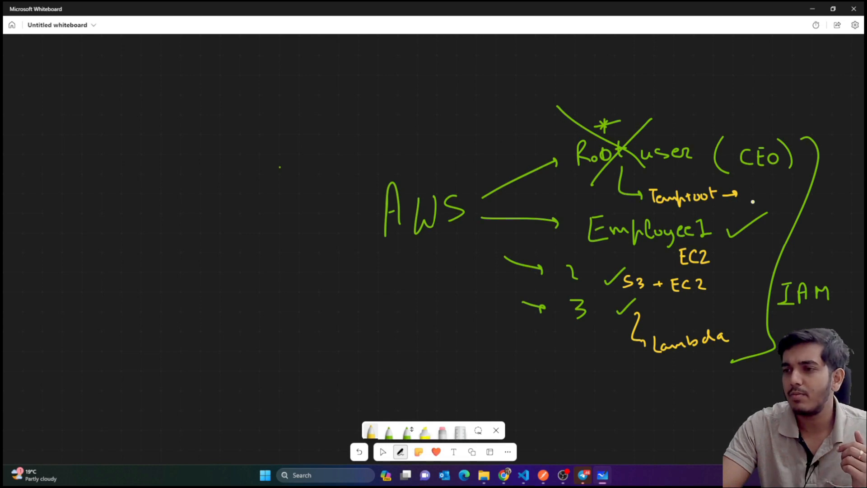
pyautogui.moveTo(745, 192)
pyautogui.mouseDown()
pyautogui.moveTo(745, 205)
pyautogui.moveTo(778, 199)
pyautogui.mouseUp()
pyautogui.moveTo(783, 196)
pyautogui.mouseDown()
pyautogui.moveTo(814, 209)
pyautogui.moveTo(860, 194)
pyautogui.moveTo(848, 186)
pyautogui.moveTo(862, 199)
pyautogui.mouseUp()
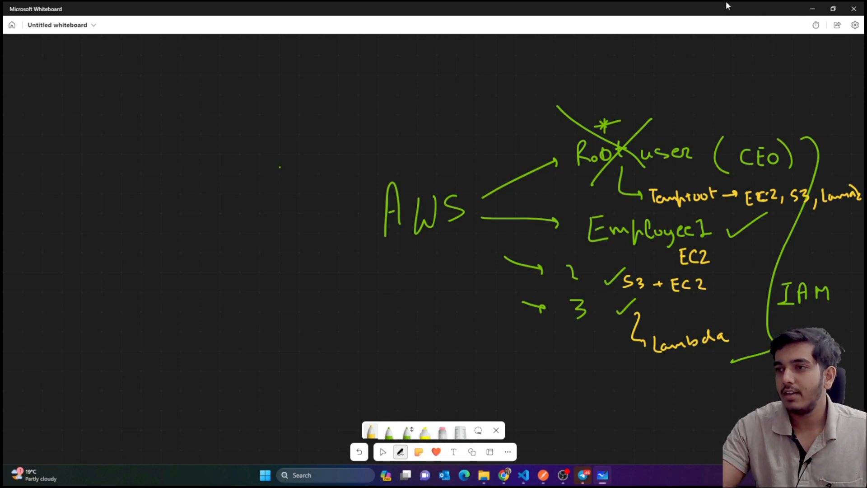
# Return to the console, open IAM, and start creating an account alias
pyautogui.click(811, 8)
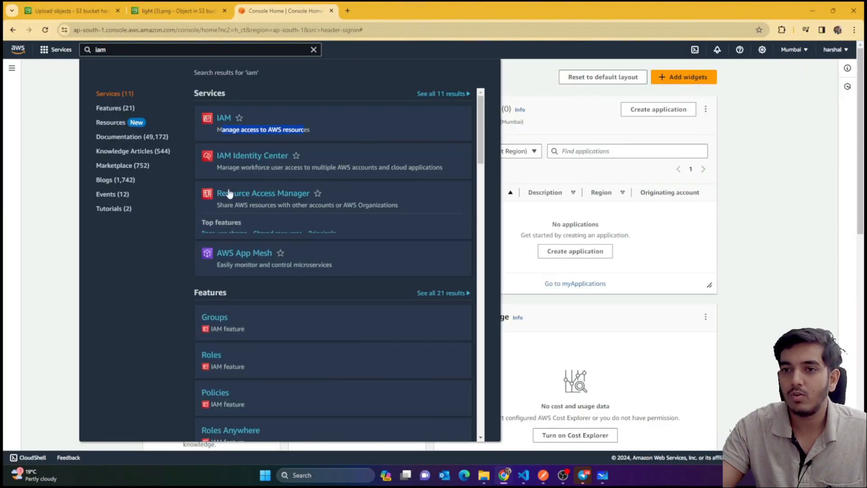
pyautogui.click(224, 119)
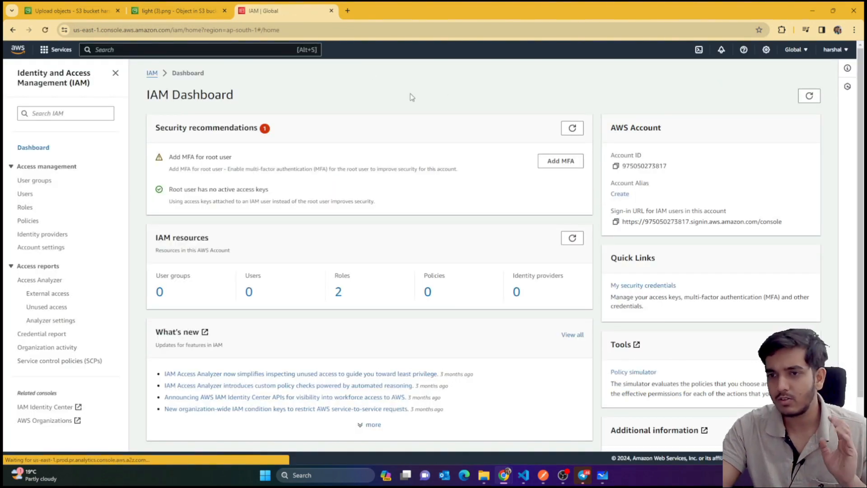
pyautogui.click(621, 195)
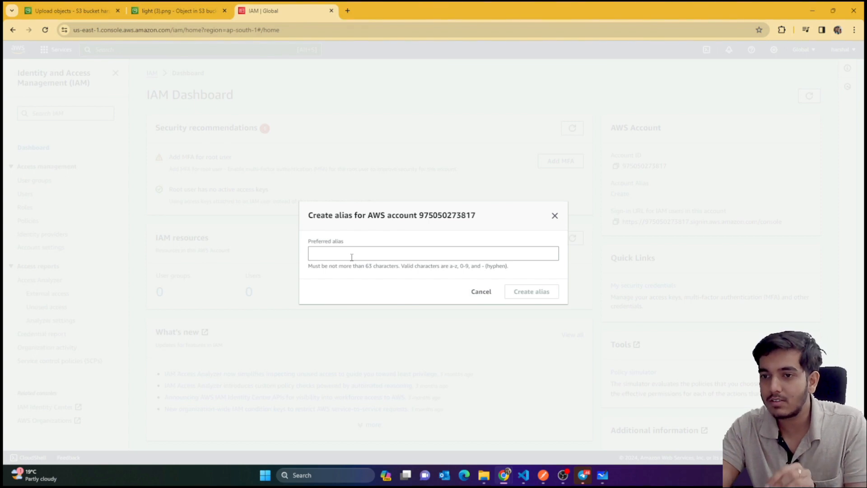
# Create the account's sign-in alias, then view the empty User groups page
pyautogui.click(352, 257)
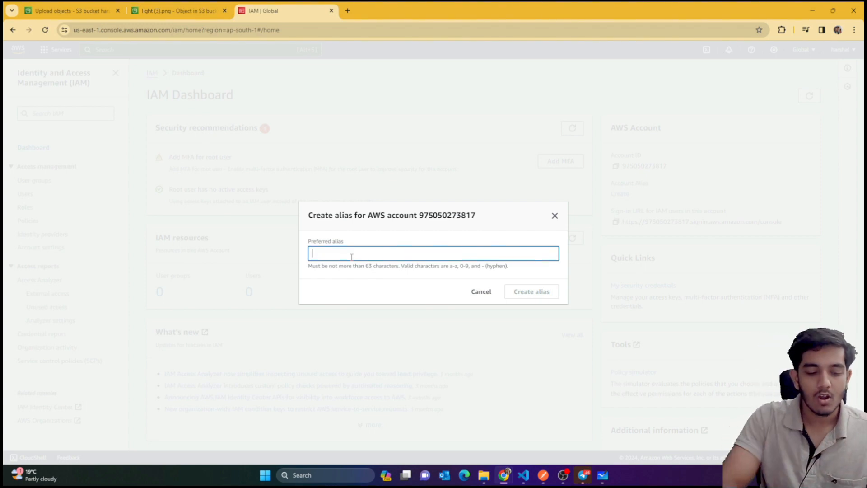
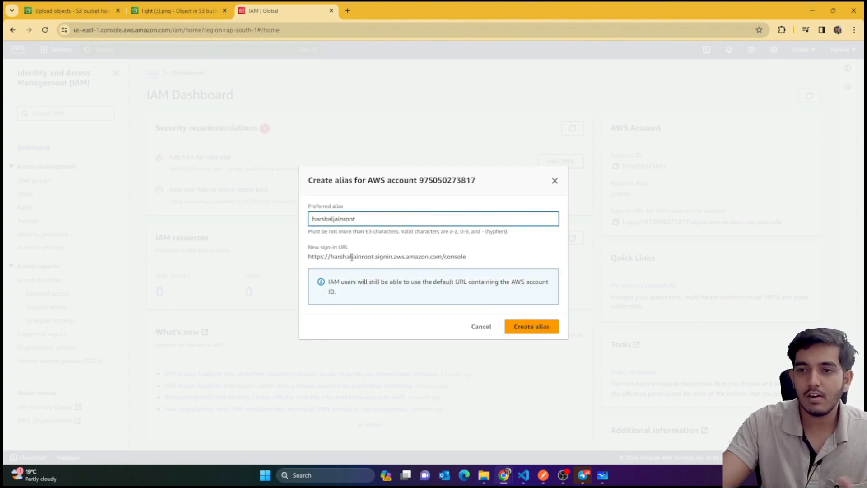
pyautogui.hotkey('ctrl', 'a')
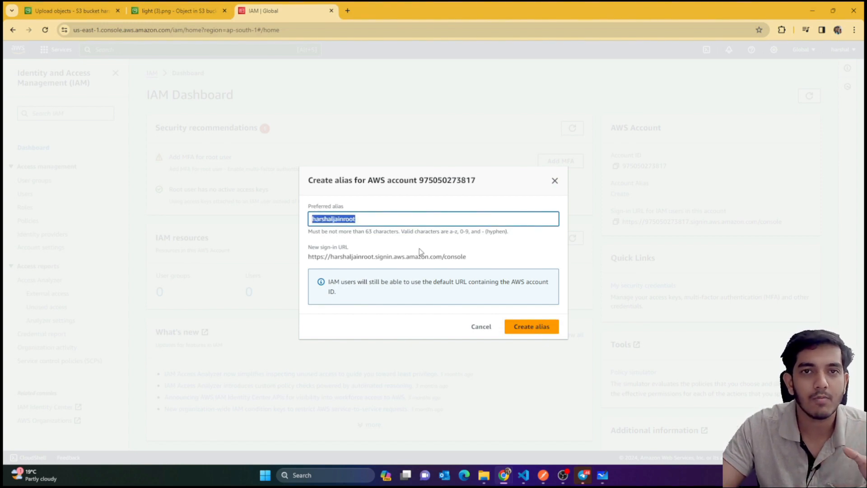
pyautogui.click(532, 325)
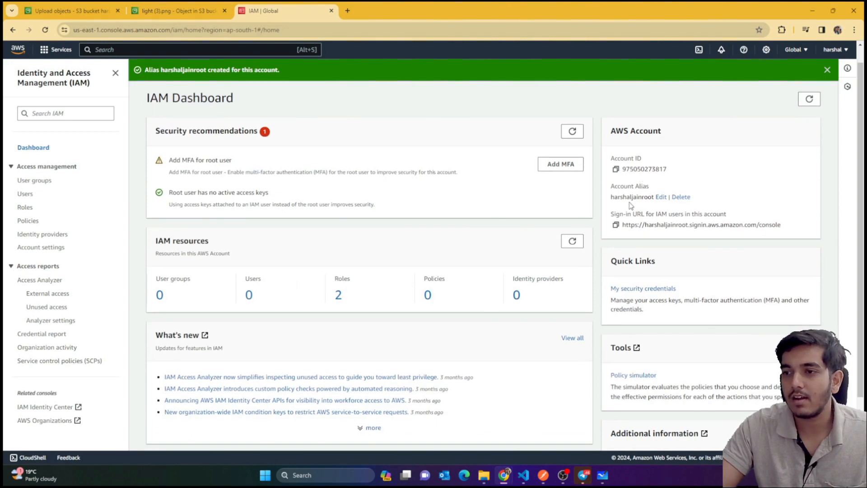
pyautogui.doubleClick(632, 198)
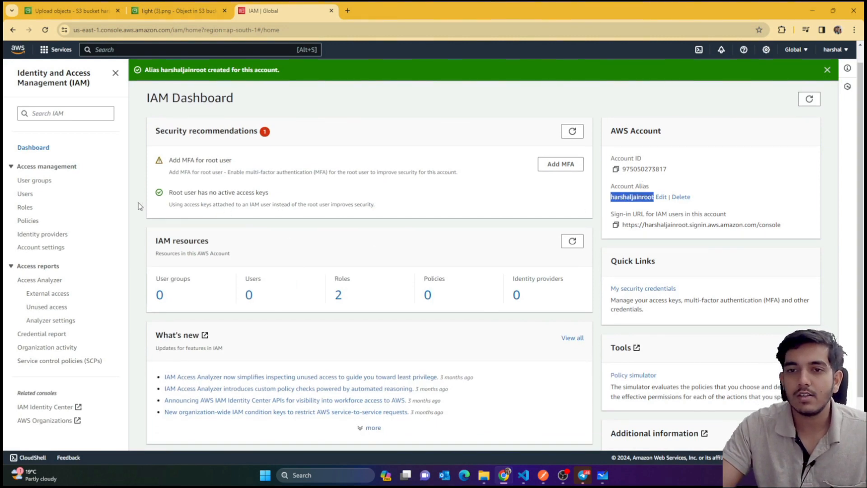
pyautogui.click(47, 181)
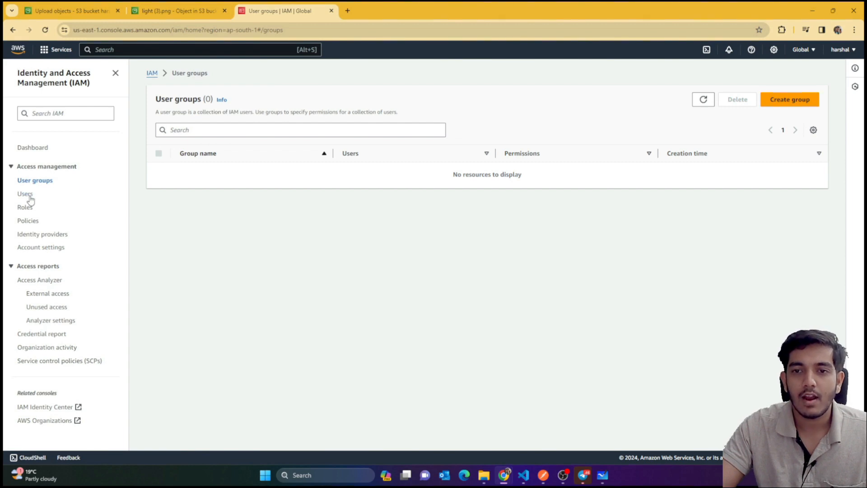
# Browse IAM Users, Policies, Roles and User groups, confirming no users exist yet
pyautogui.click(29, 195)
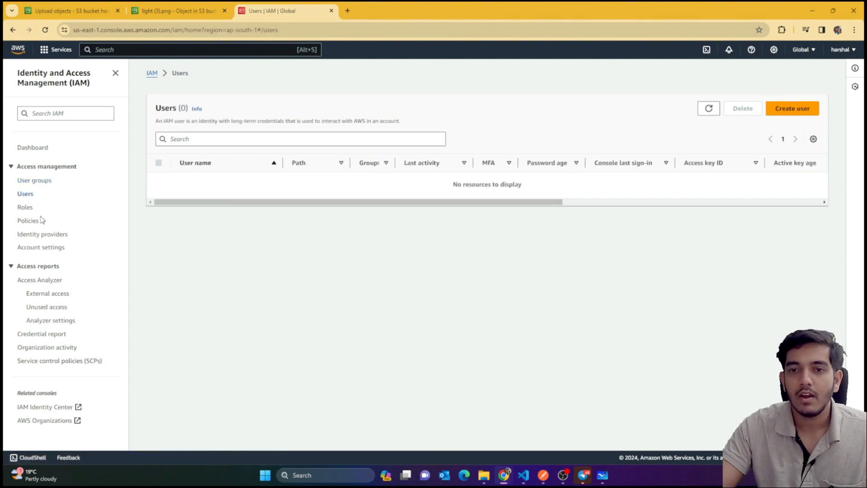
pyautogui.click(27, 221)
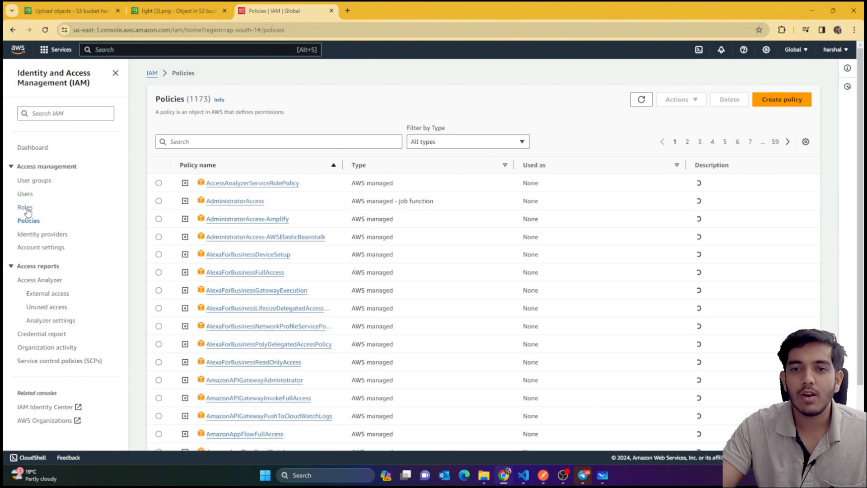
pyautogui.click(25, 207)
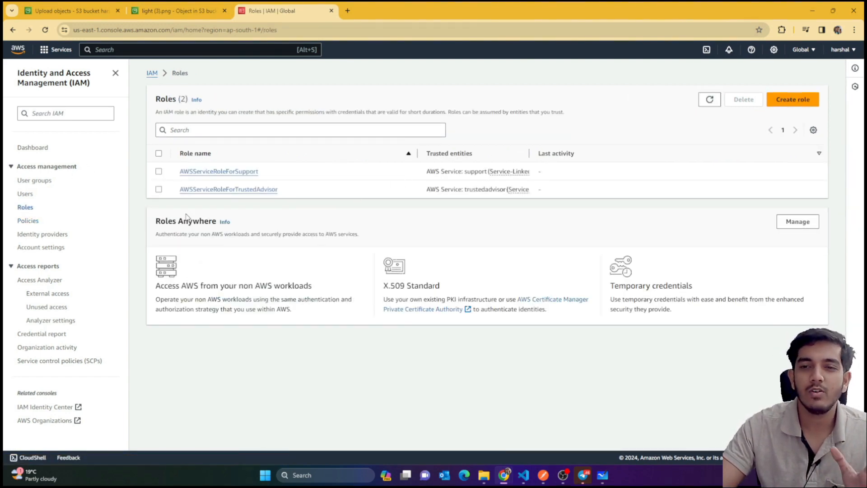
pyautogui.click(26, 221)
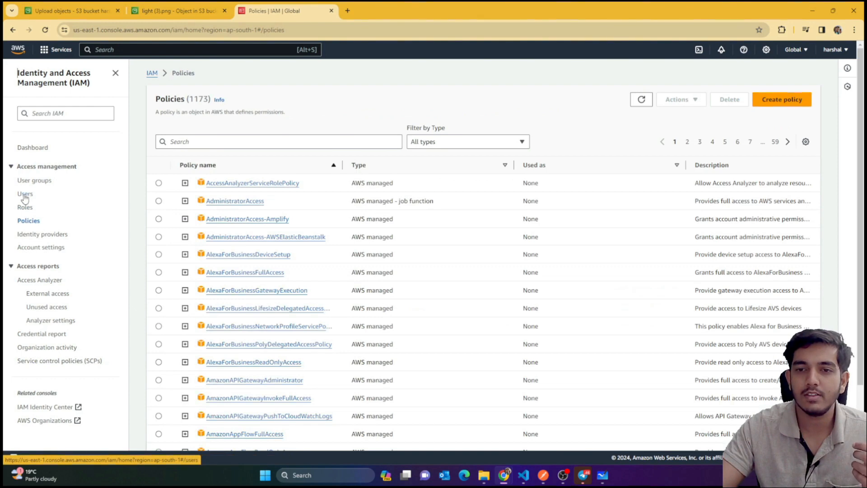
pyautogui.click(24, 195)
pyautogui.click(34, 182)
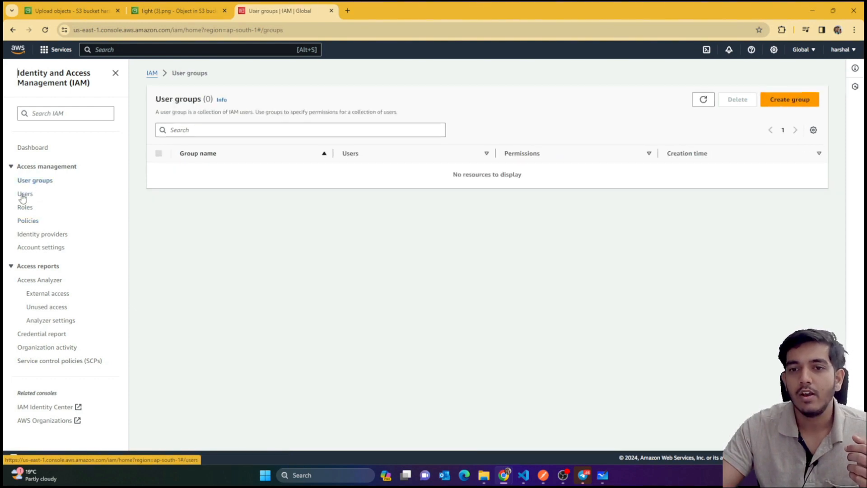
pyautogui.click(24, 195)
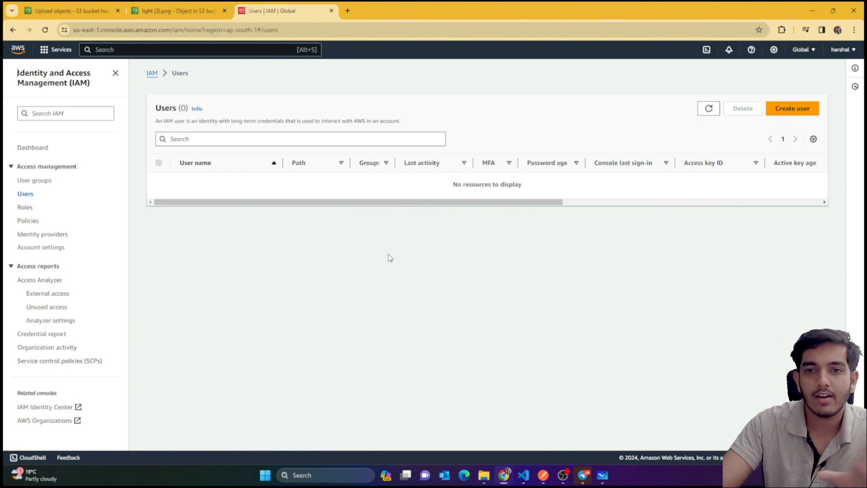
pyautogui.click(800, 114)
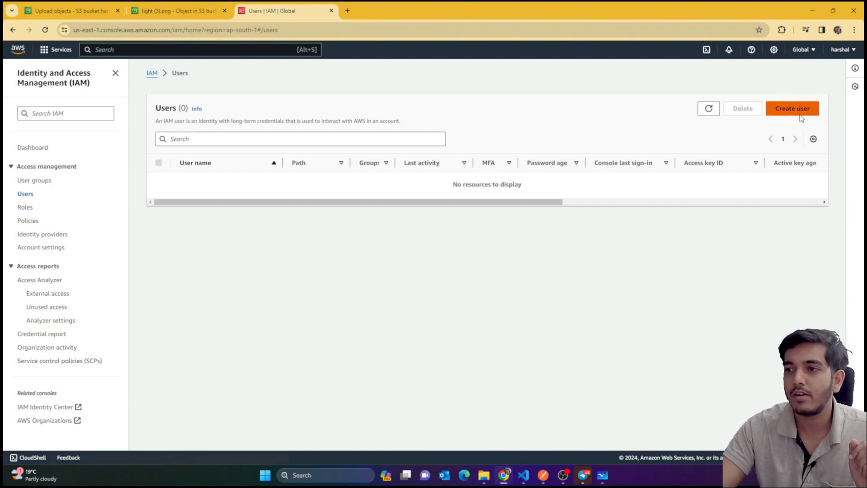
# Enter the admin user's name and enable AWS Management Console access for it
pyautogui.click(339, 177)
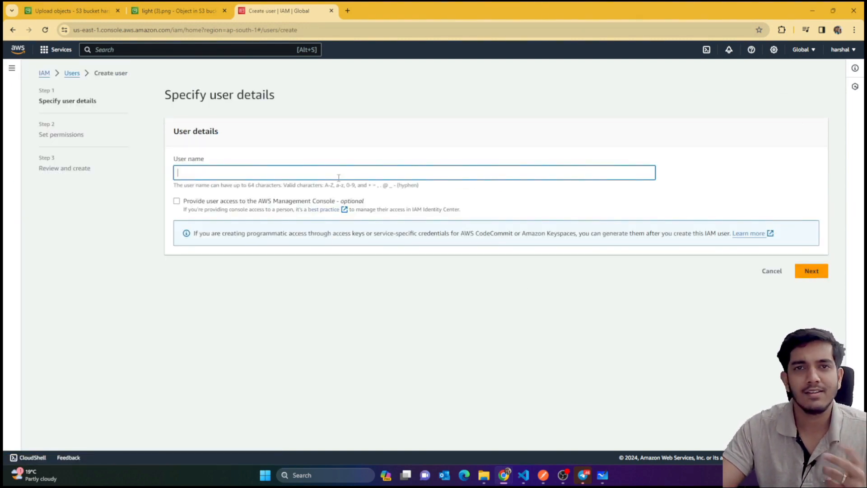
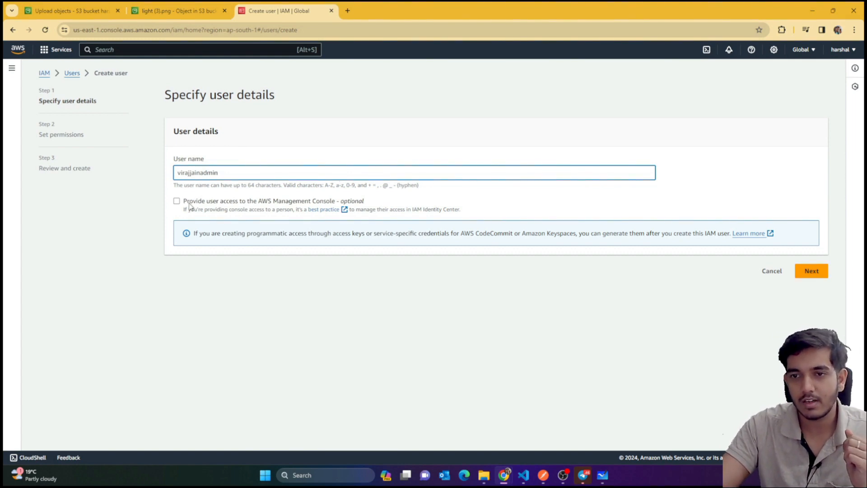
pyautogui.doubleClick(199, 177)
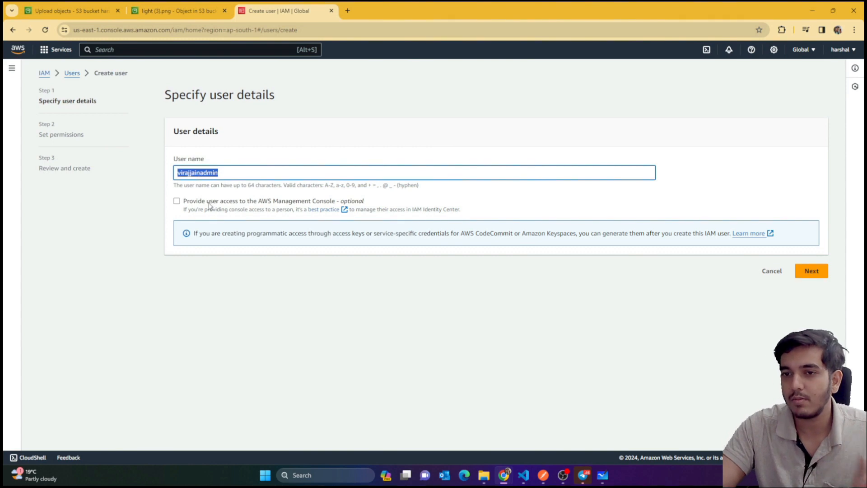
pyautogui.click(176, 202)
pyautogui.click(176, 201)
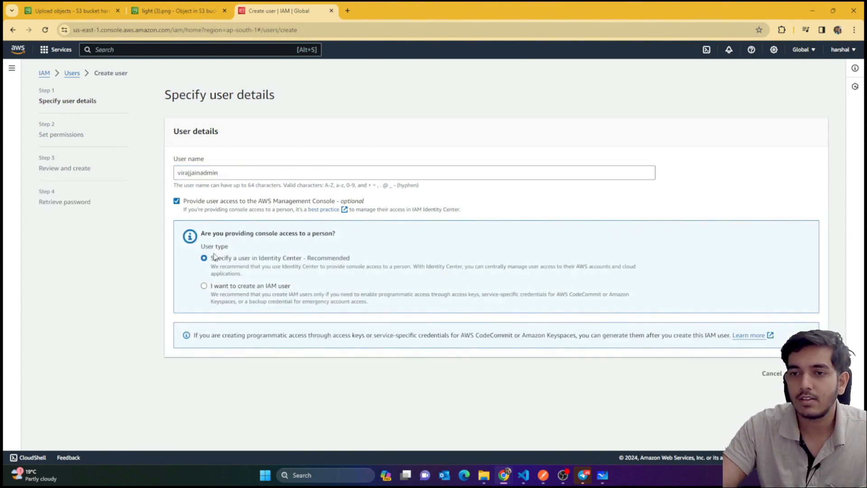
# Choose the plain IAM user type and select the custom password option
pyautogui.click(204, 287)
pyautogui.moveTo(255, 293); pyautogui.dragTo(285, 292)
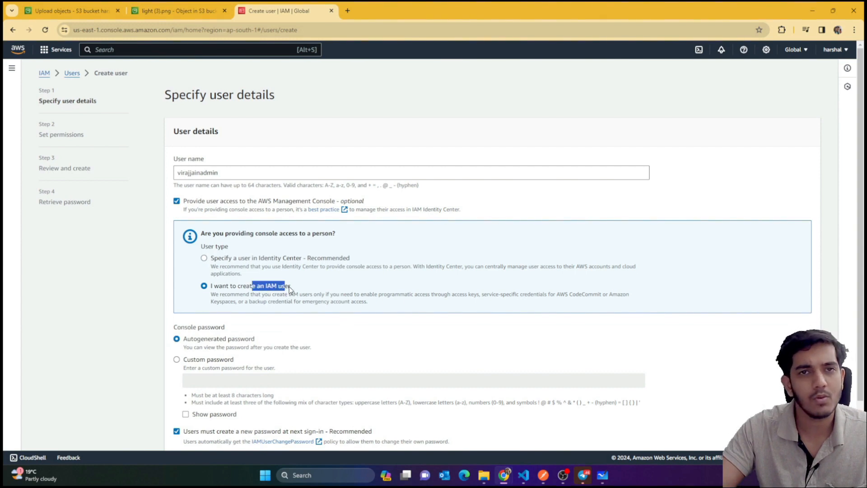
pyautogui.scroll(-2, 289, 289)
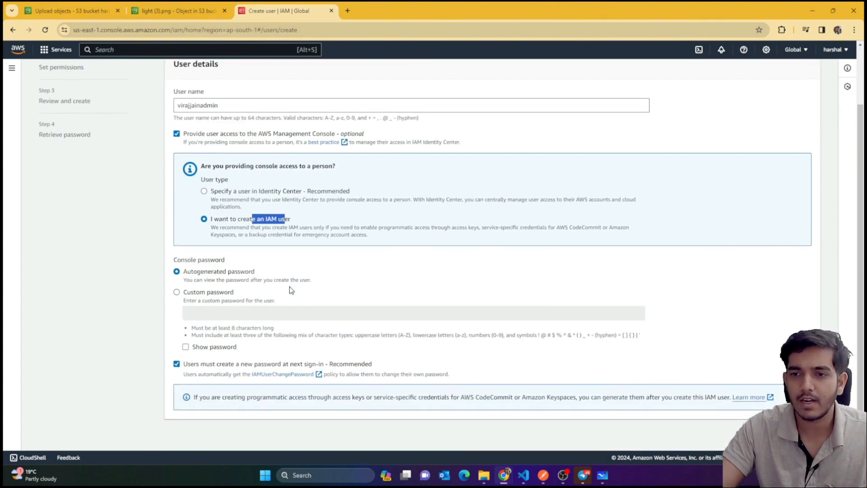
pyautogui.click(178, 292)
# Enter a custom password, replacing the first too-short attempt
pyautogui.click(227, 314)
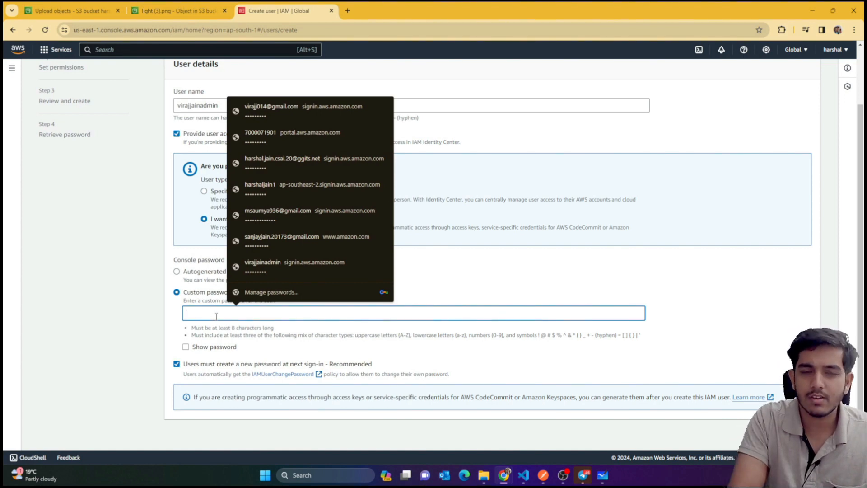
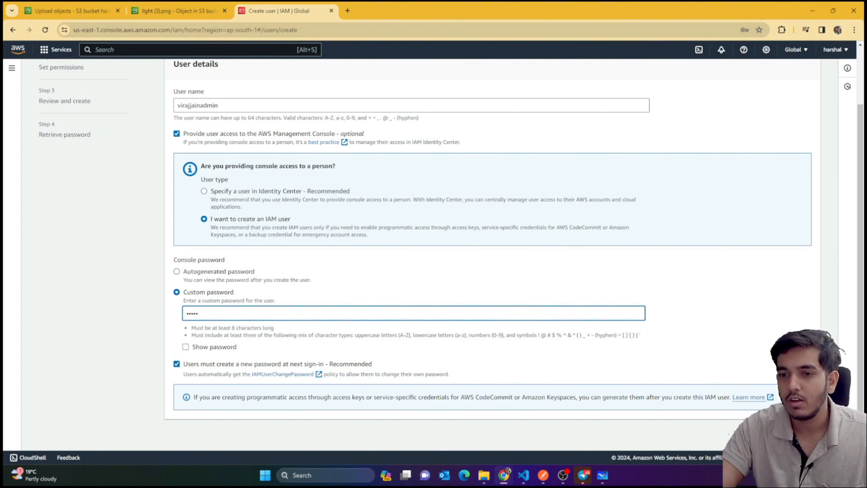
pyautogui.click(322, 303)
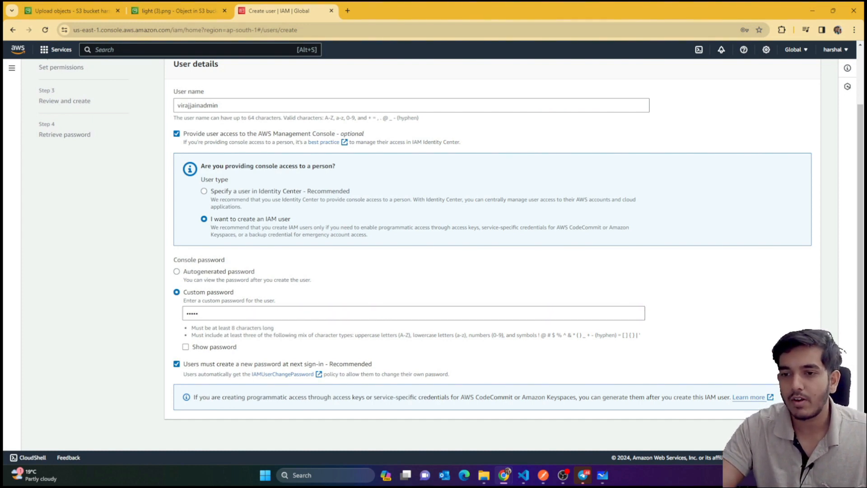
pyautogui.click(189, 317)
pyautogui.moveTo(211, 312); pyautogui.dragTo(162, 315)
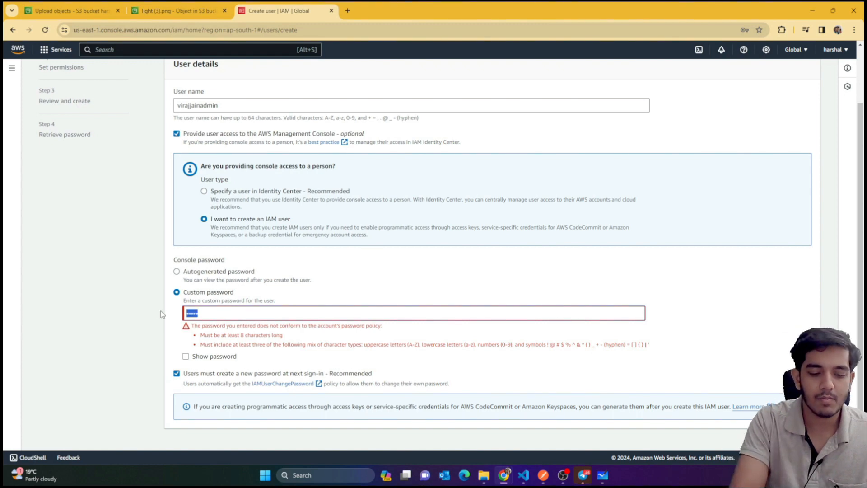
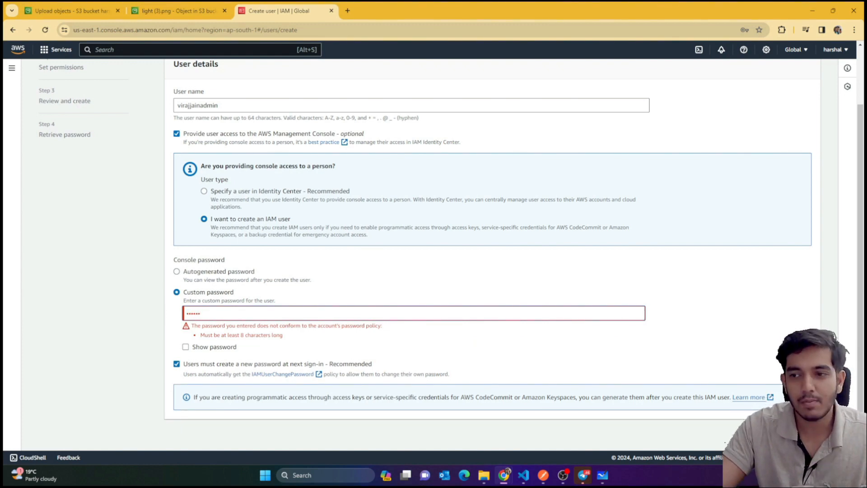
# Extend the custom password to at least 8 characters and proceed to Set permissions
pyautogui.doubleClick(416, 314)
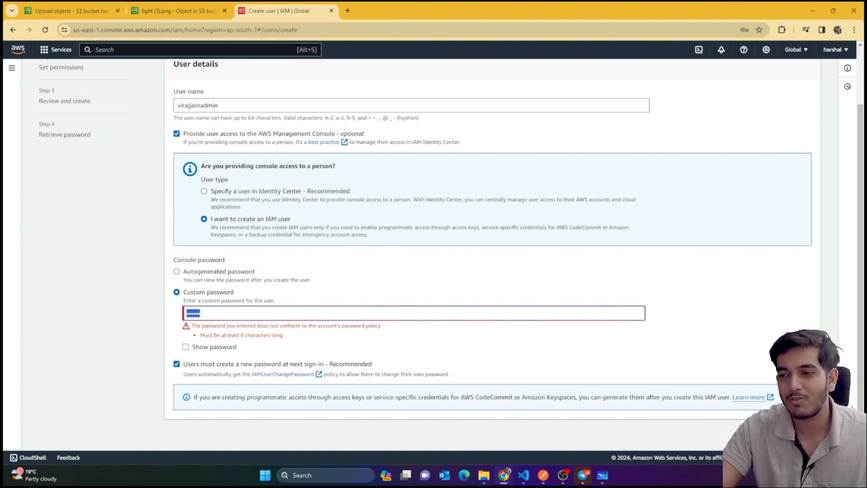
pyautogui.click(479, 382)
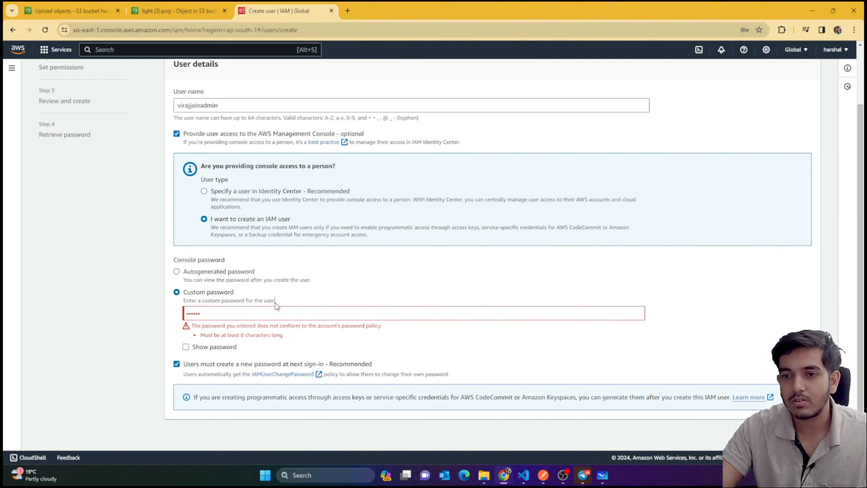
pyautogui.click(264, 313)
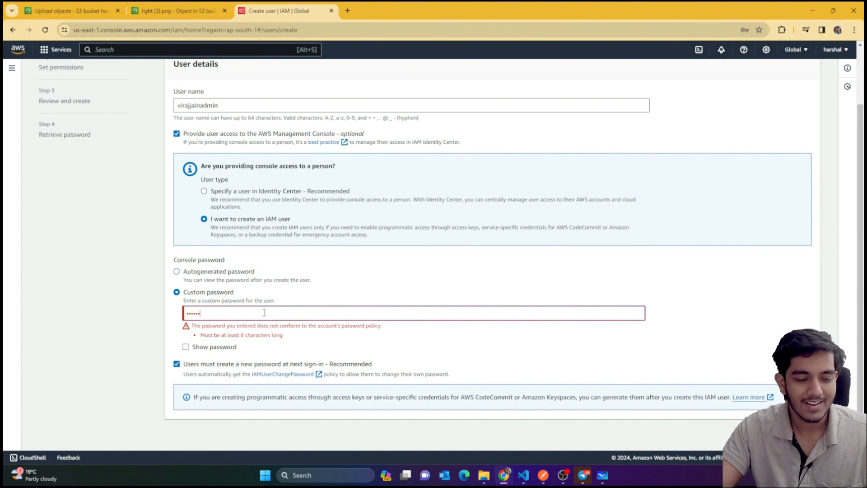
pyautogui.write('••')
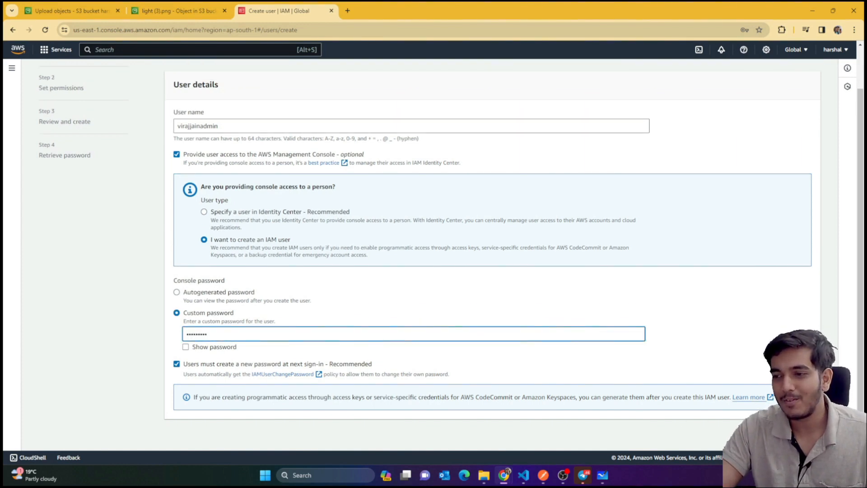
pyautogui.hotkey('ctrl', 'a')
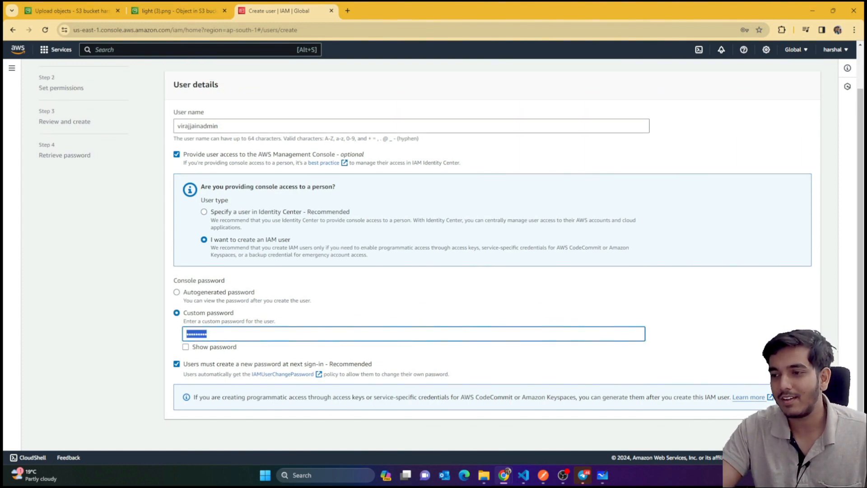
pyautogui.click(804, 436)
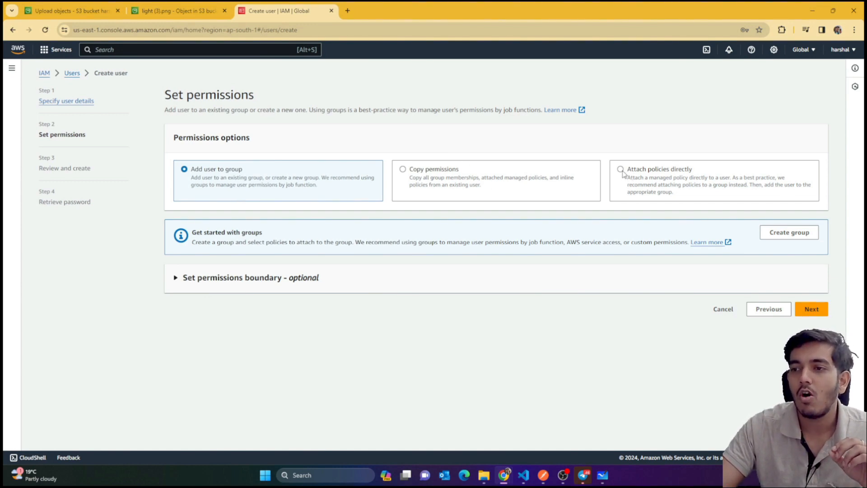
# Choose Attach policies directly and tick AmazonS3FullAccess from an 's3' search
pyautogui.click(622, 171)
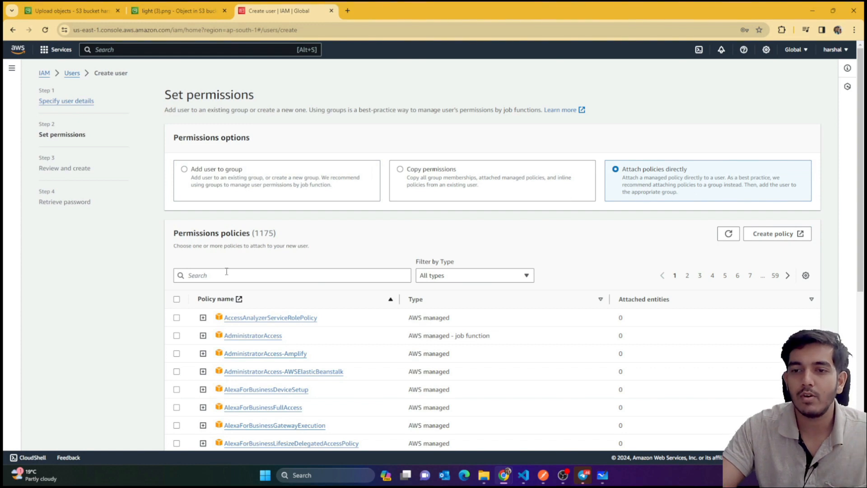
pyautogui.scroll(-1, 290, 242)
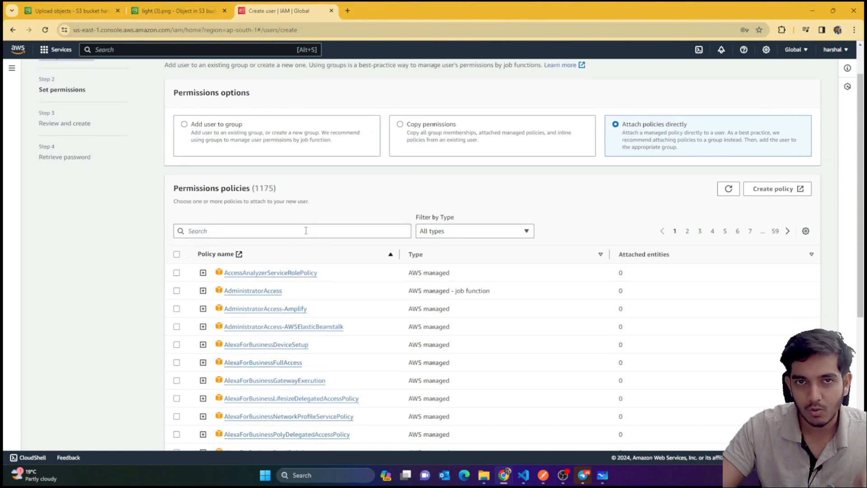
pyautogui.click(305, 231)
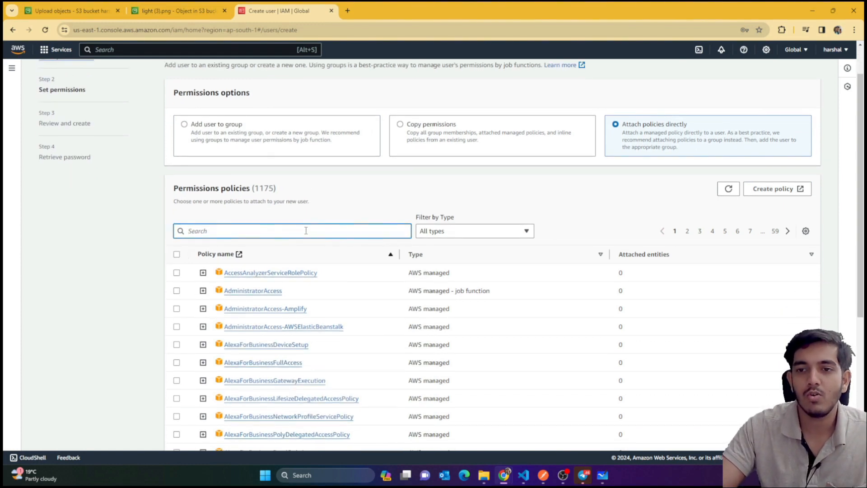
pyautogui.write('s3')
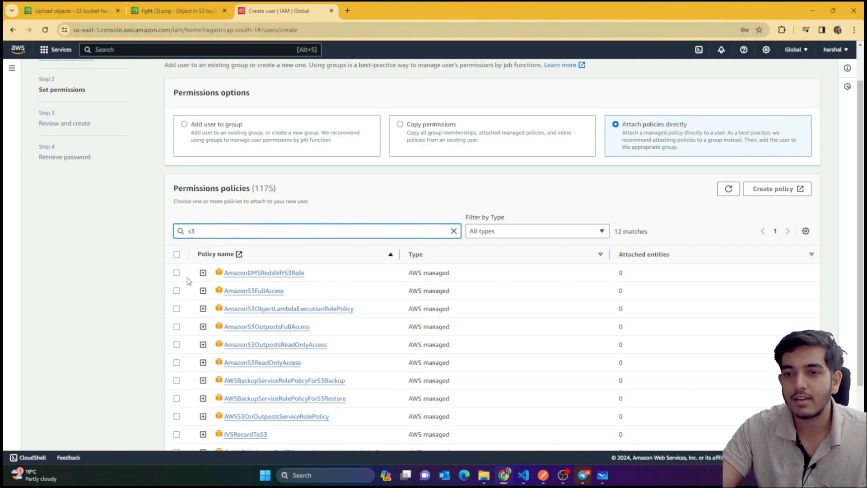
pyautogui.click(177, 290)
# Also tick AmazonEC2FullAccess from an 'ec2' search and go to the review step
pyautogui.moveTo(200, 233); pyautogui.dragTo(182, 231)
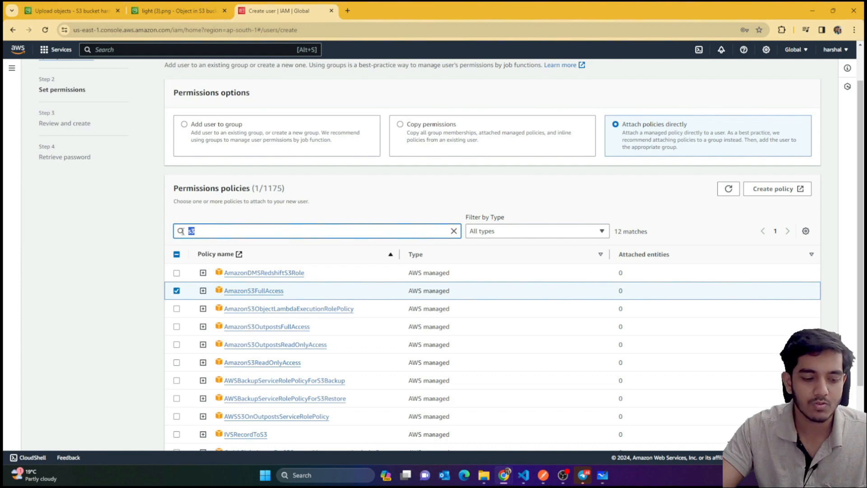
pyautogui.write('ec2')
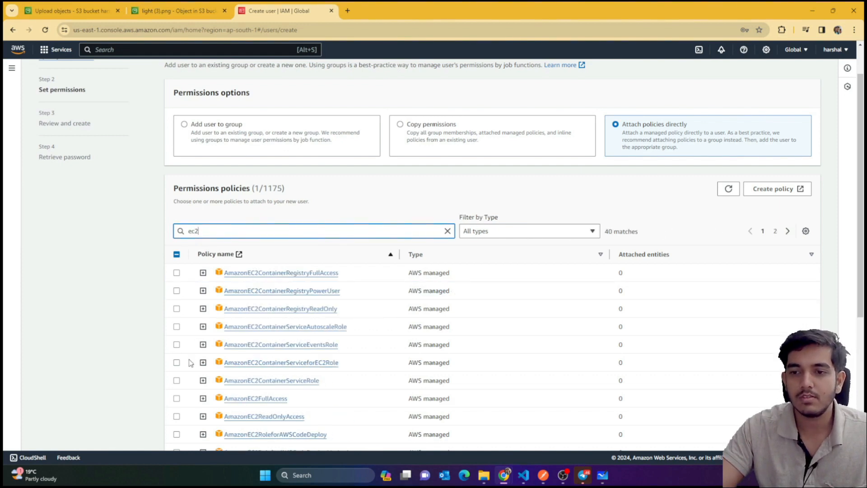
pyautogui.click(176, 399)
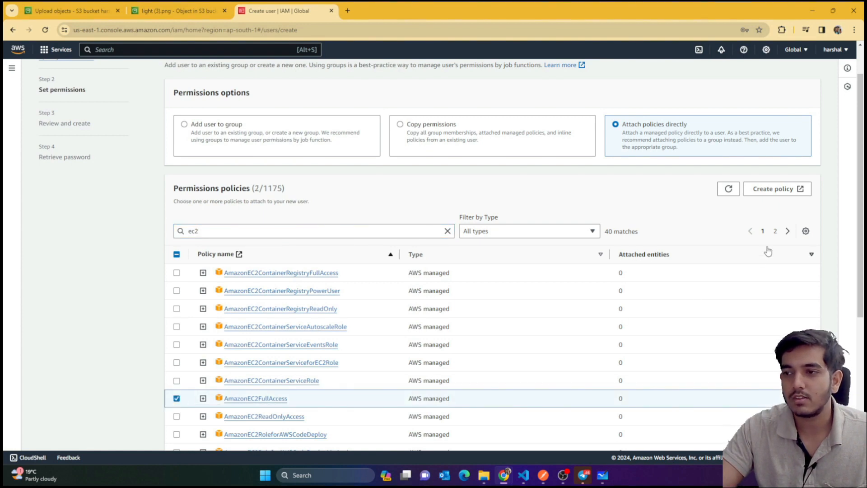
pyautogui.scroll(-5, 786, 244)
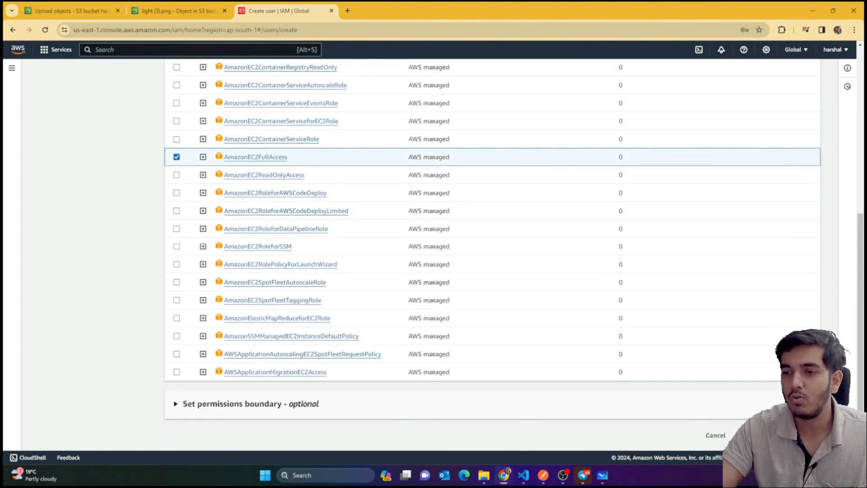
pyautogui.click(804, 435)
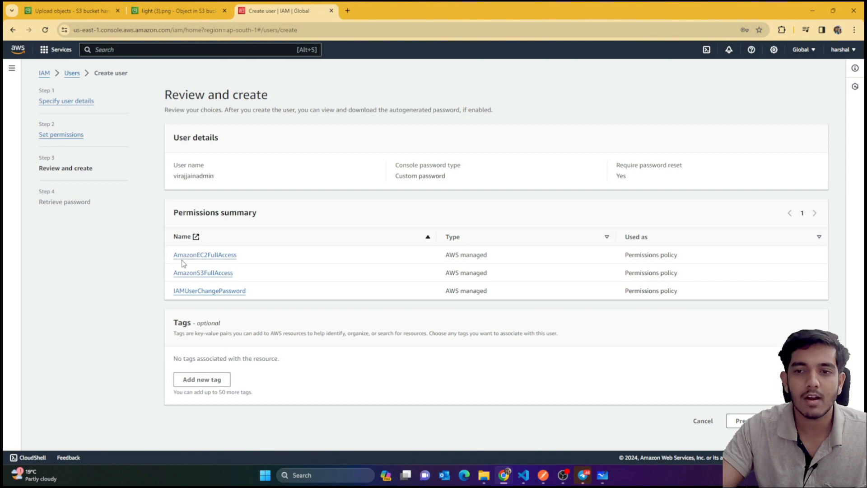
# Review the user details and EC2, S3 and IAMUserChangePassword policies, then create the user
pyautogui.moveTo(173, 256); pyautogui.dragTo(260, 280)
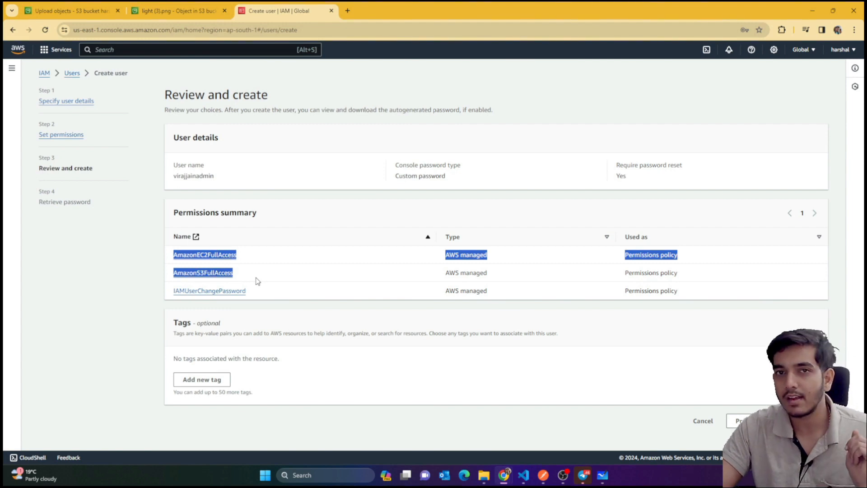
pyautogui.click(120, 293)
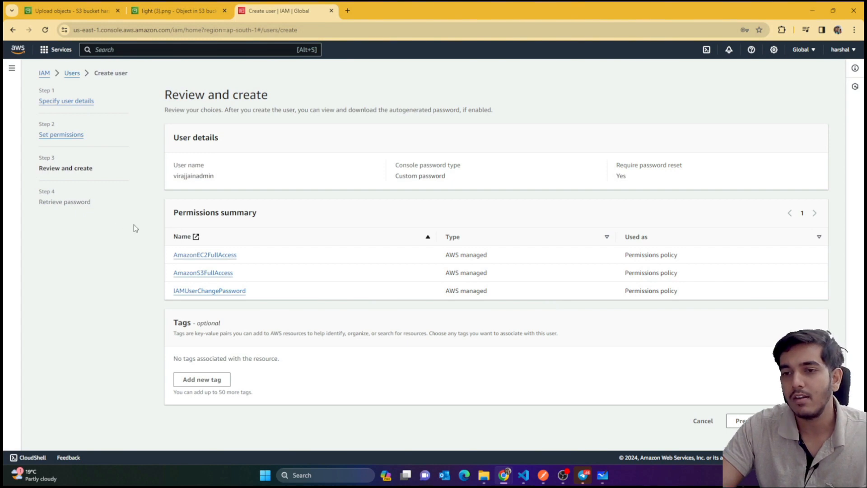
pyautogui.moveTo(143, 251); pyautogui.dragTo(209, 284)
pyautogui.click(147, 282)
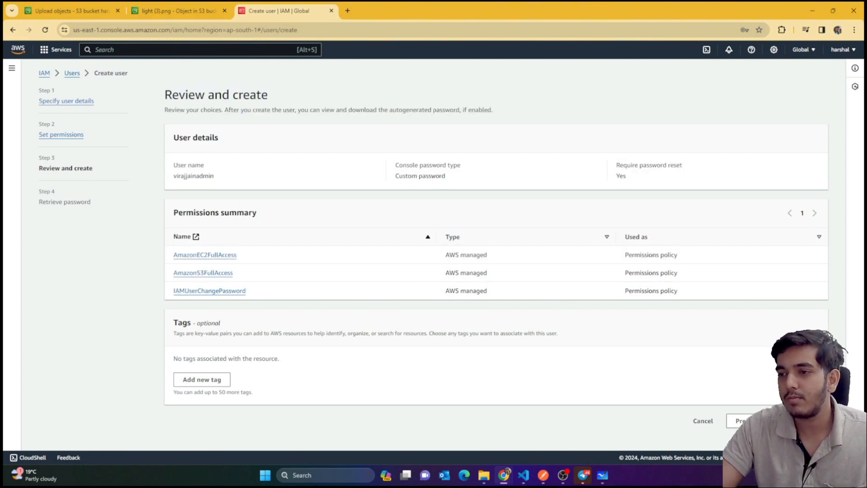
pyautogui.click(808, 420)
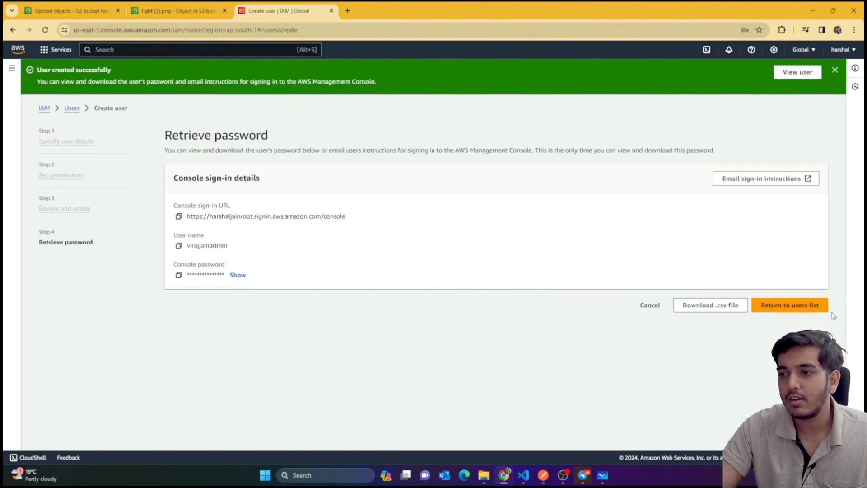
# Go back to the users list, continuing without viewing the new user's password
pyautogui.click(790, 306)
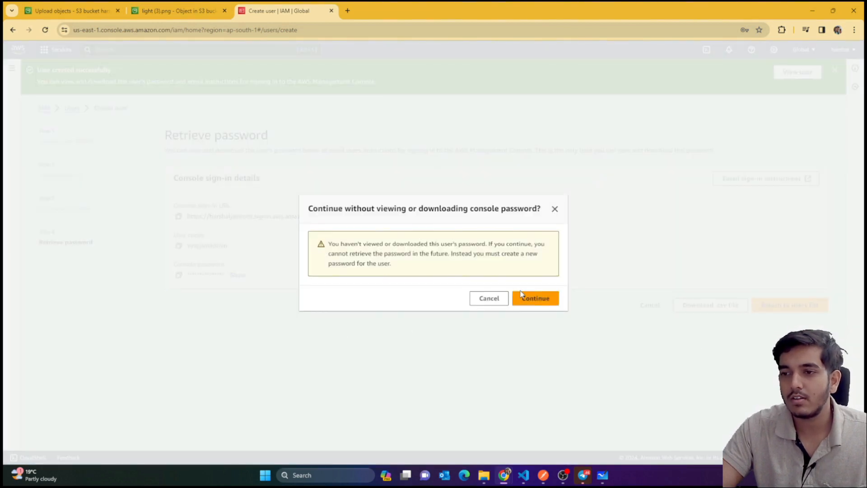
pyautogui.click(523, 296)
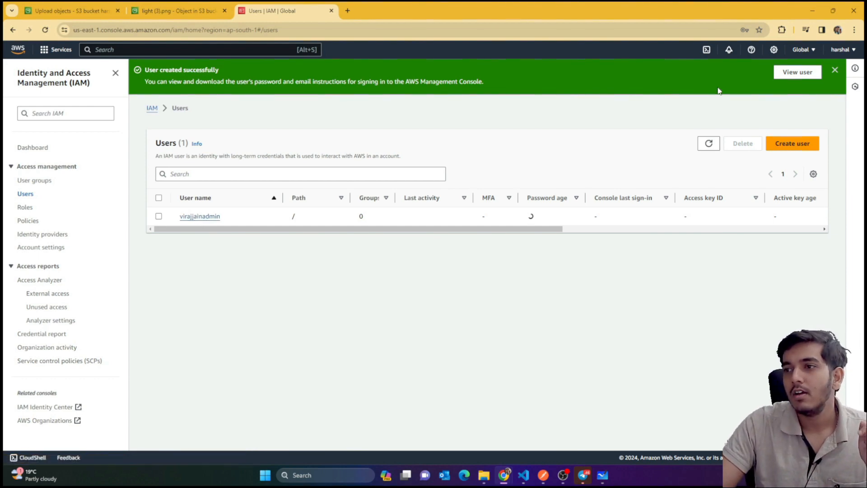
# Sign out of the root account from the account menu and open the console sign-in page
pyautogui.click(842, 50)
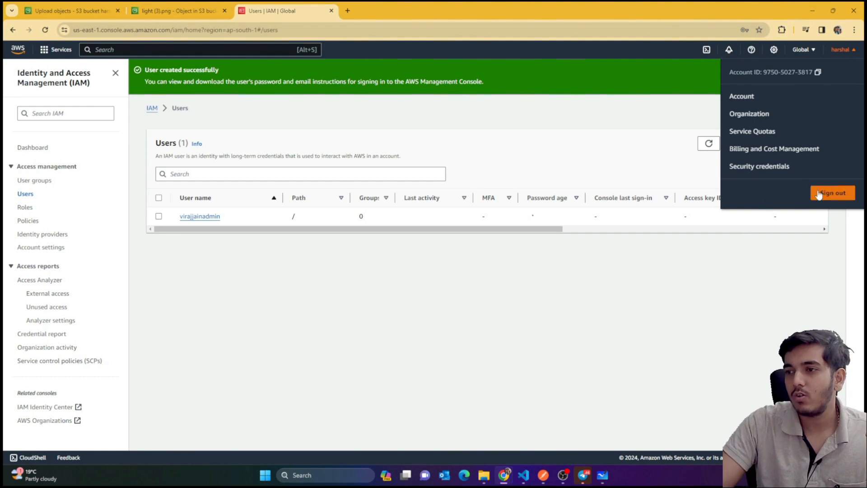
pyautogui.click(819, 194)
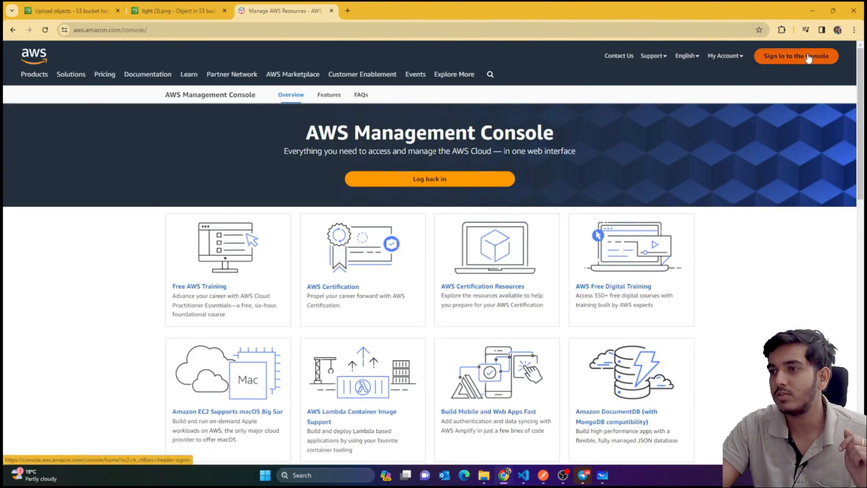
pyautogui.click(812, 56)
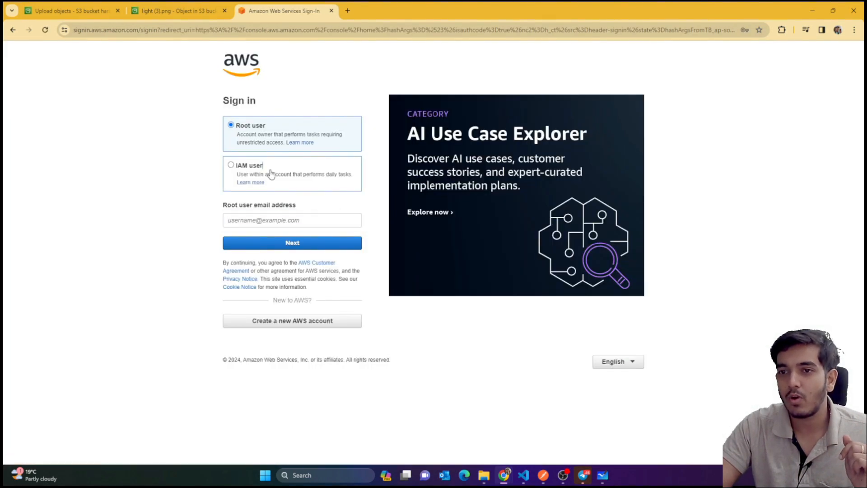
# Choose IAM user sign-in and enter the account alias
pyautogui.click(269, 175)
pyautogui.click(255, 218)
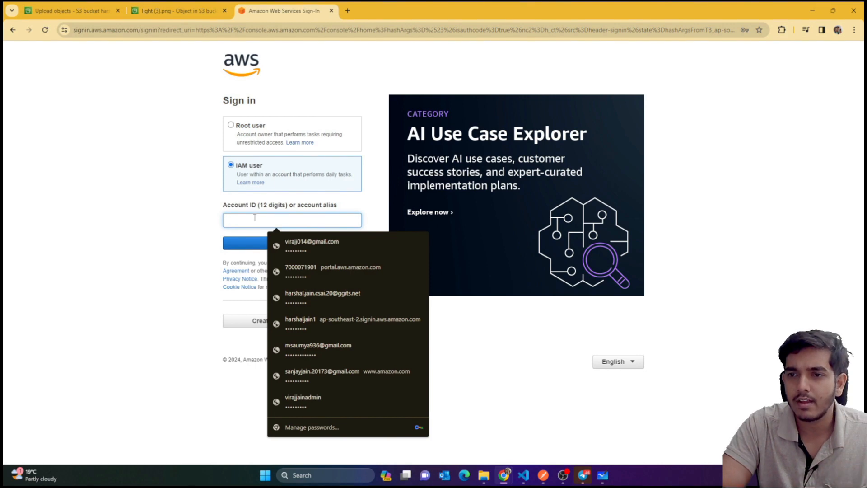
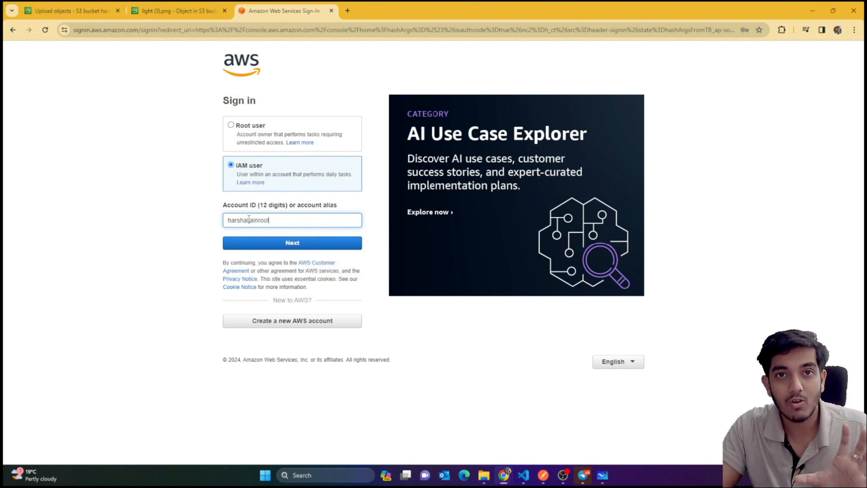
pyautogui.doubleClick(247, 219)
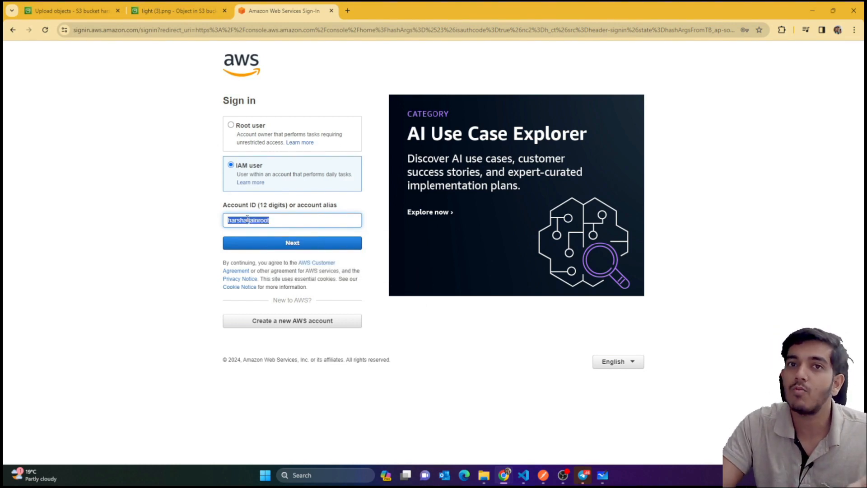
pyautogui.click(287, 243)
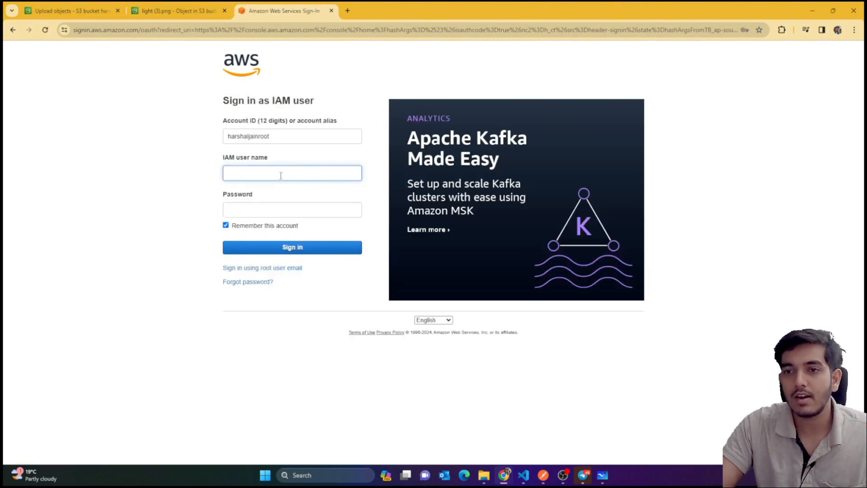
# Sign in with the new admin's IAM user name and password
pyautogui.click(280, 176)
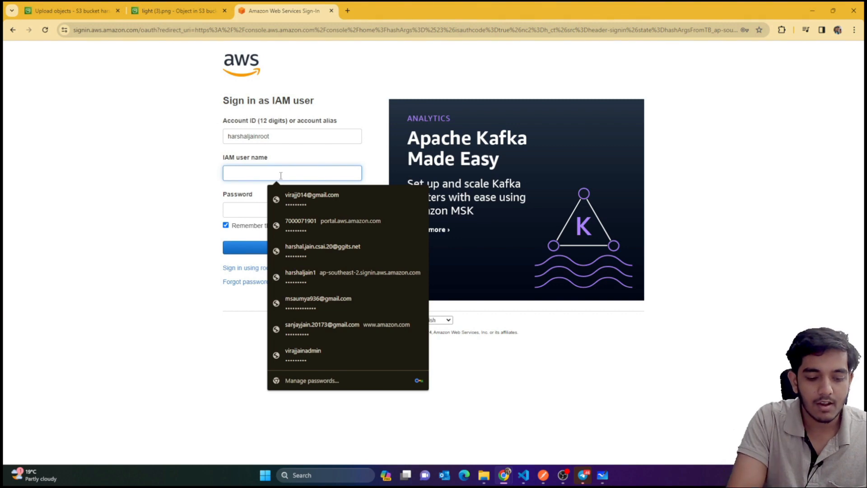
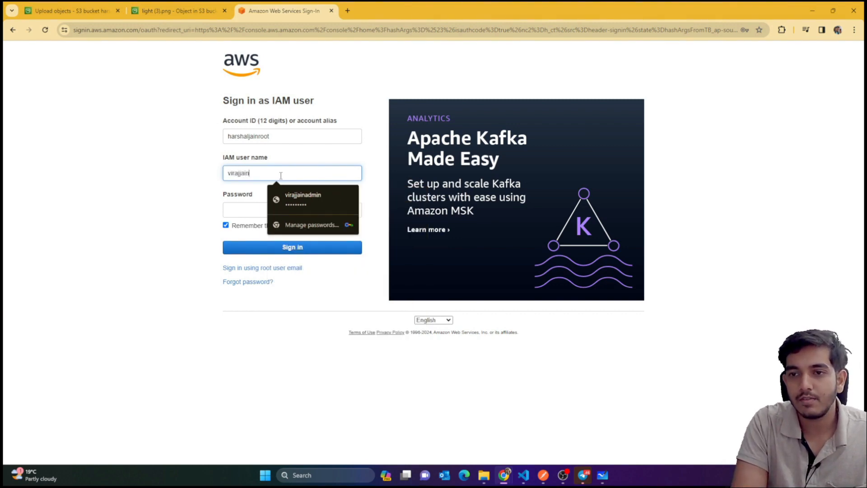
pyautogui.press('Tab')
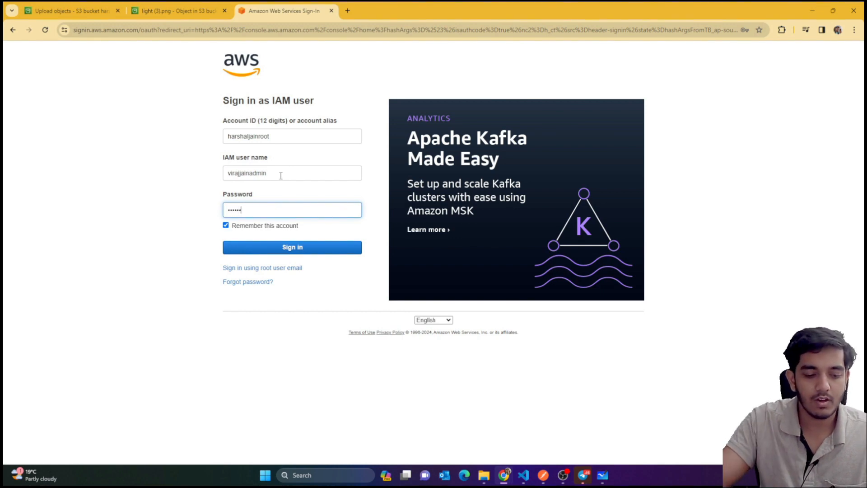
pyautogui.click(290, 248)
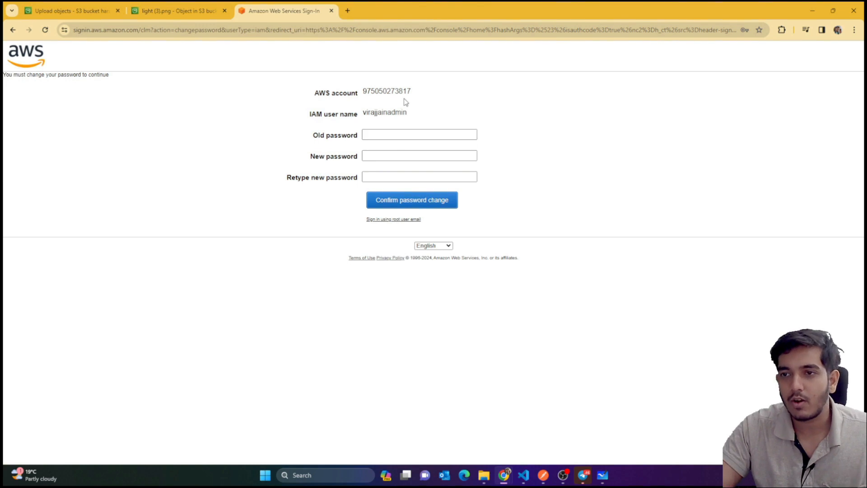
# Enter the old password, type a new password twice, and confirm the password change
pyautogui.click(402, 135)
pyautogui.write('*')
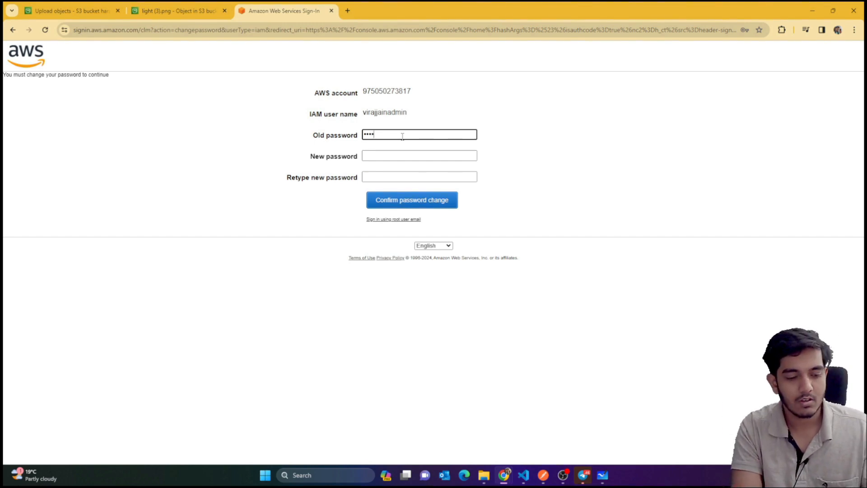
pyautogui.write('••')
pyautogui.press('Tab')
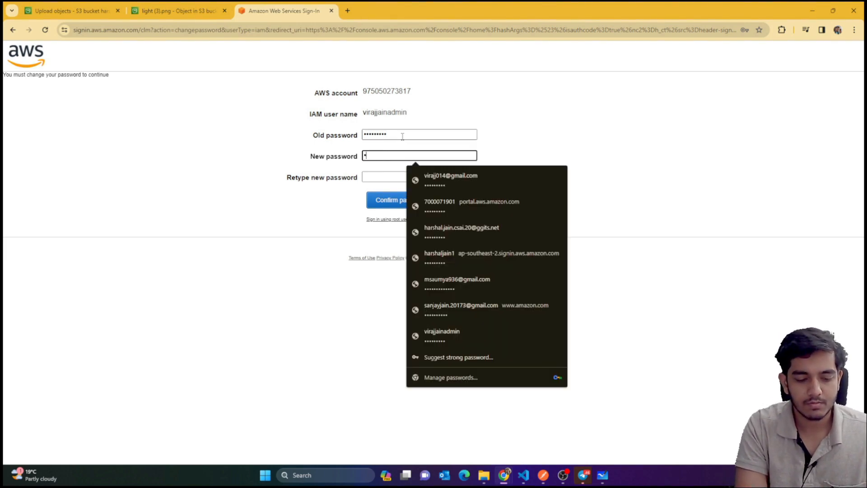
pyautogui.write('••••')
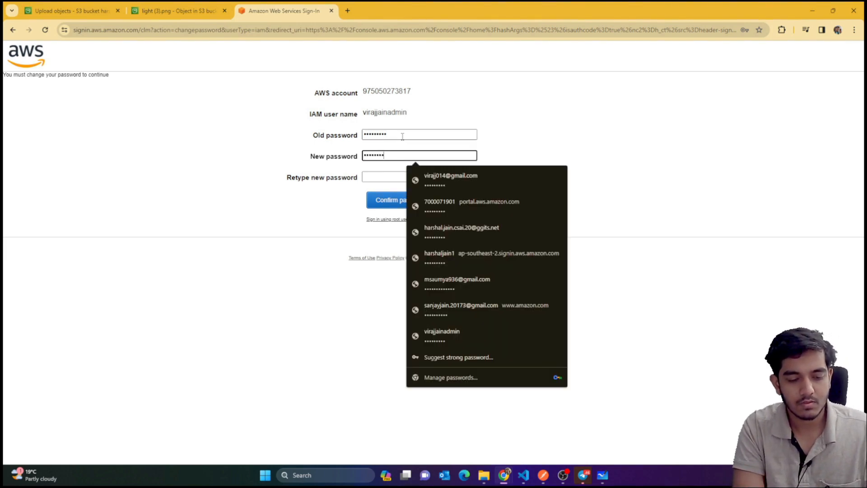
pyautogui.press('Tab')
pyautogui.write('•••')
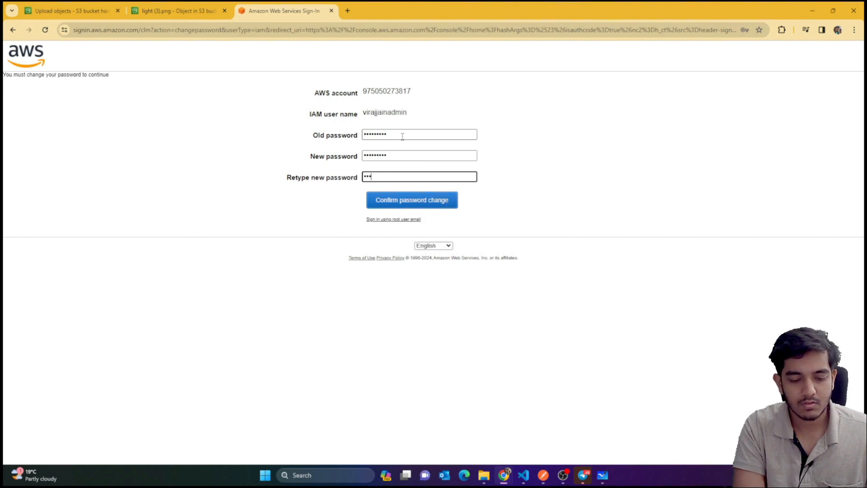
pyautogui.write('•')
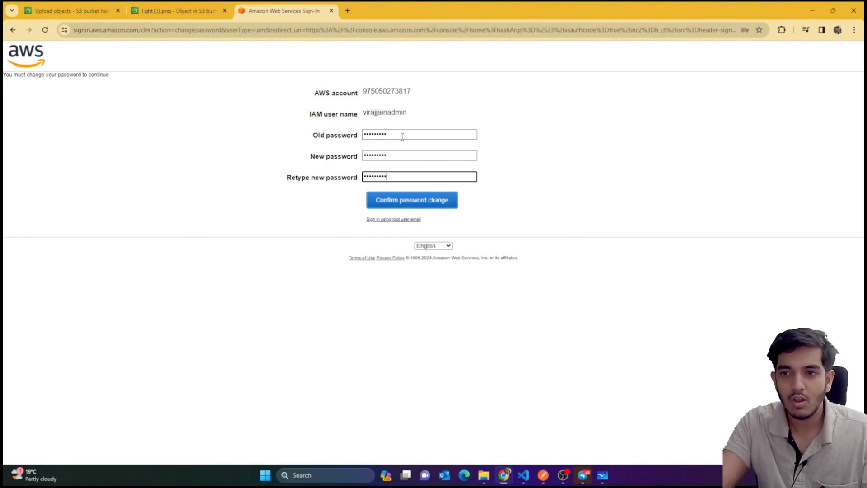
pyautogui.click(409, 199)
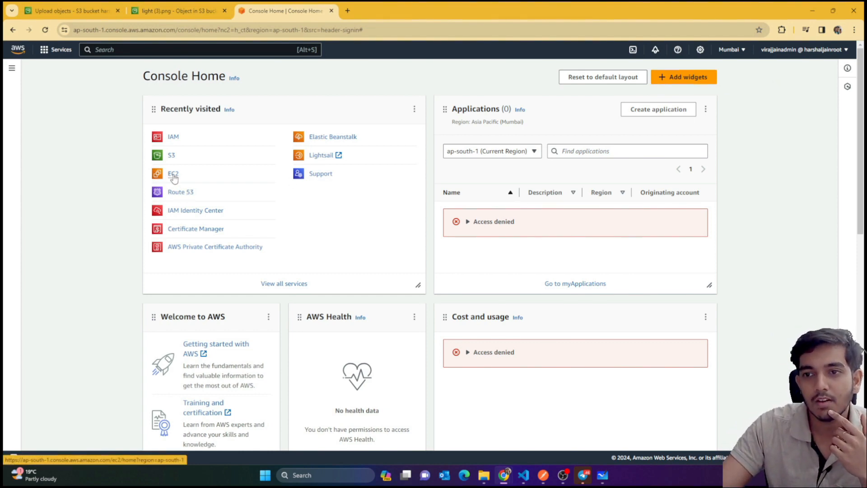
pyautogui.click(174, 138)
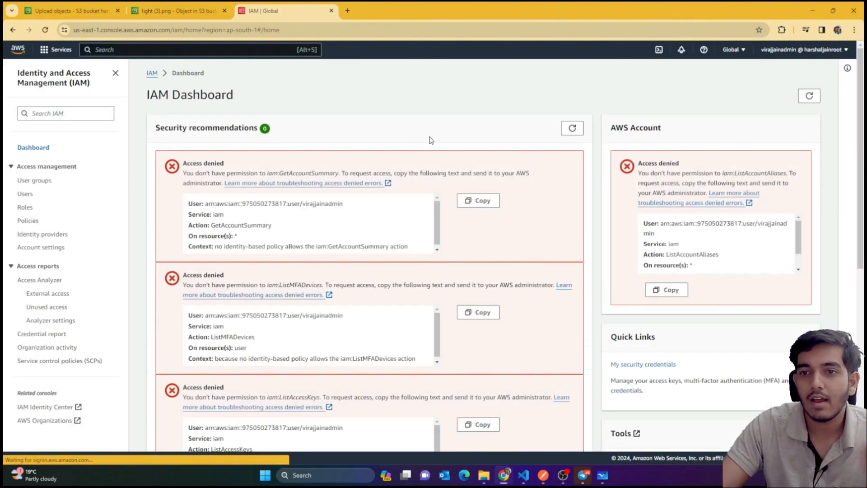
pyautogui.click(22, 194)
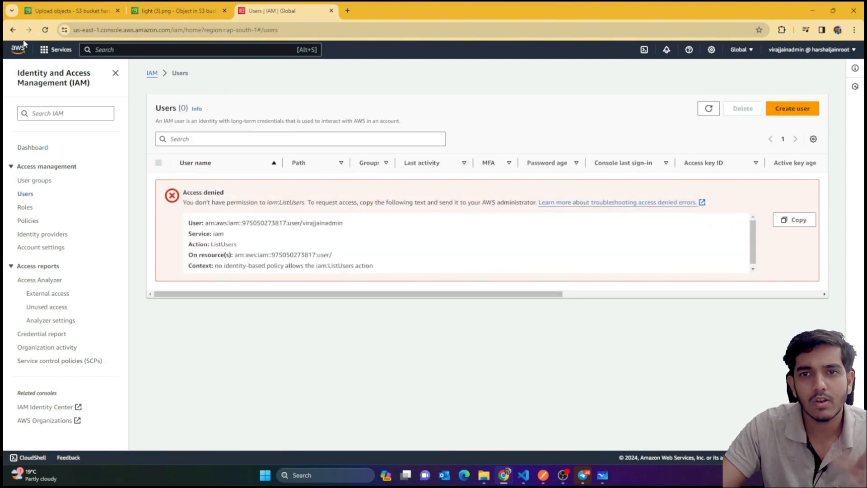
pyautogui.click(9, 30)
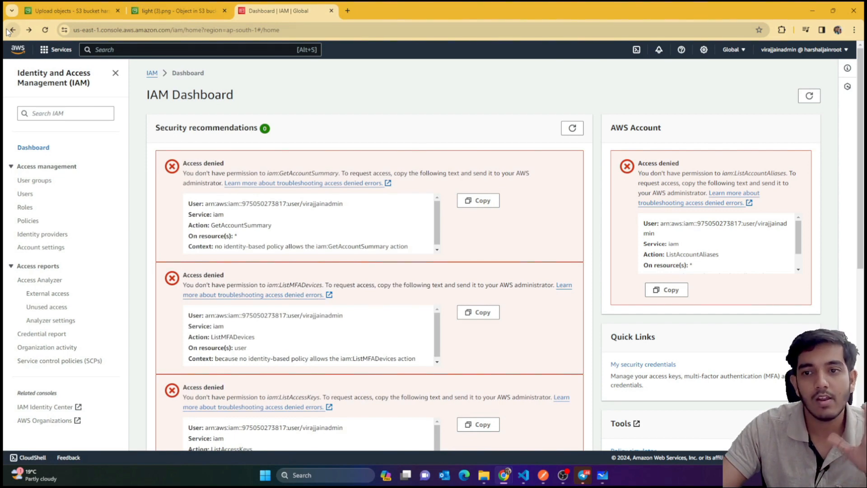
pyautogui.click(11, 31)
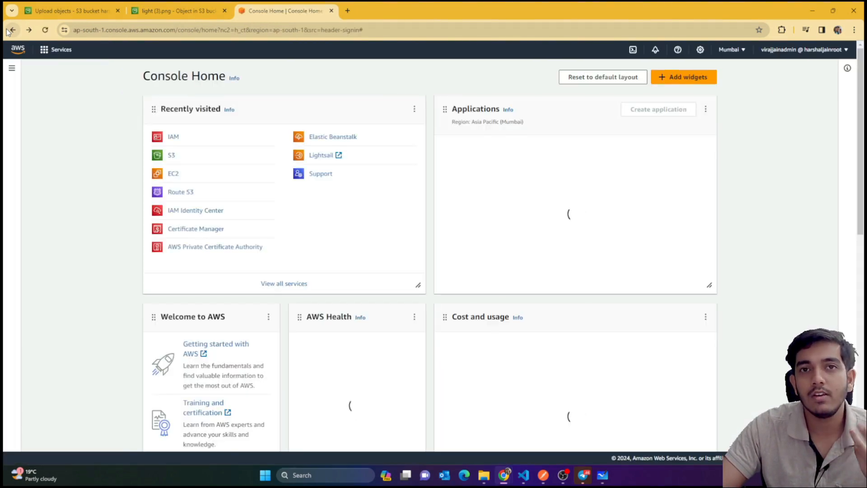
pyautogui.click(170, 157)
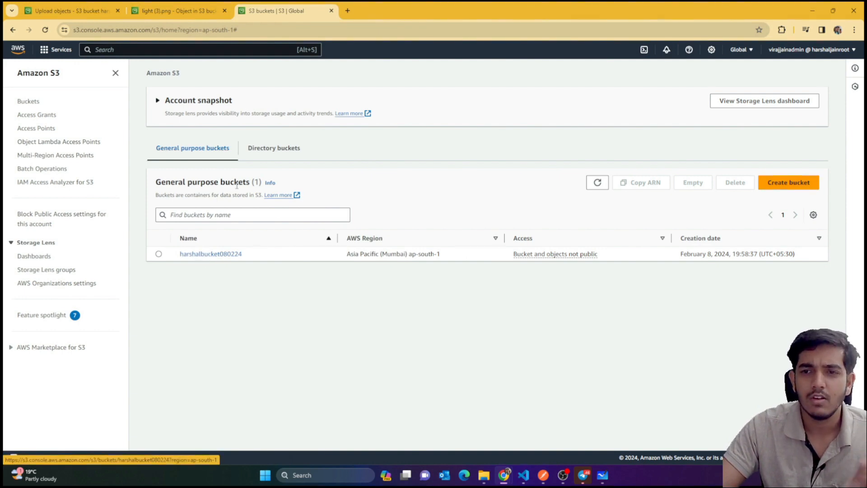
pyautogui.click(13, 30)
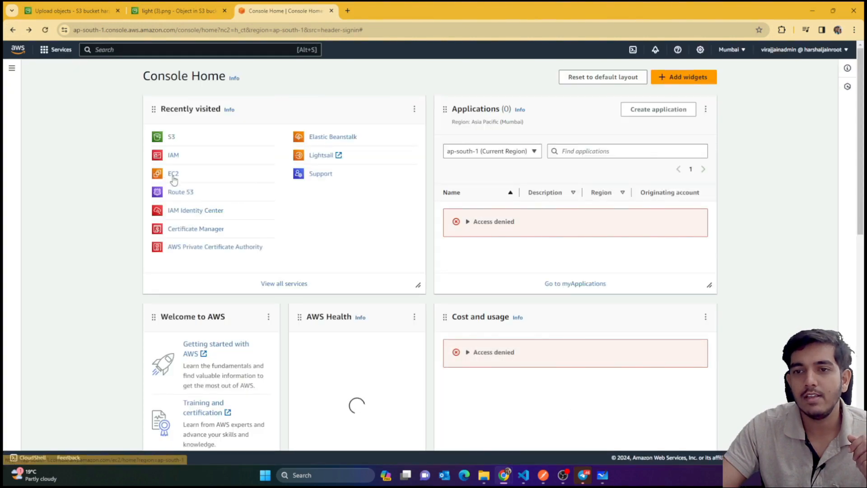
pyautogui.click(173, 174)
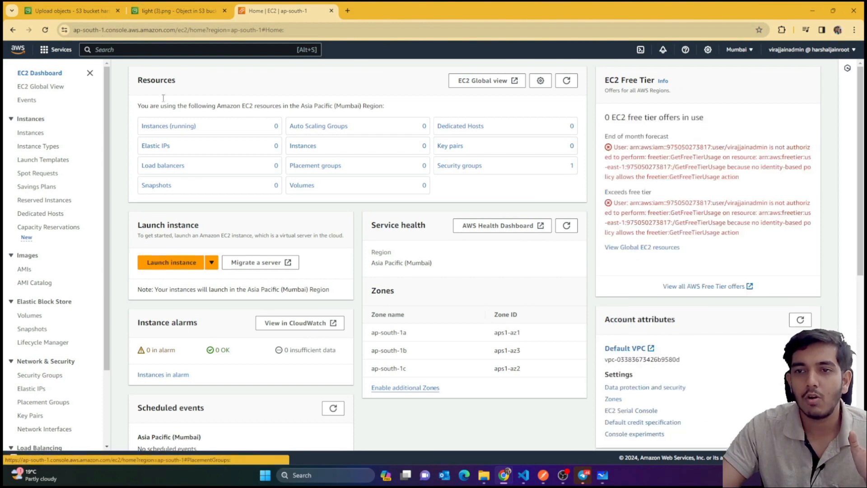
pyautogui.click(13, 30)
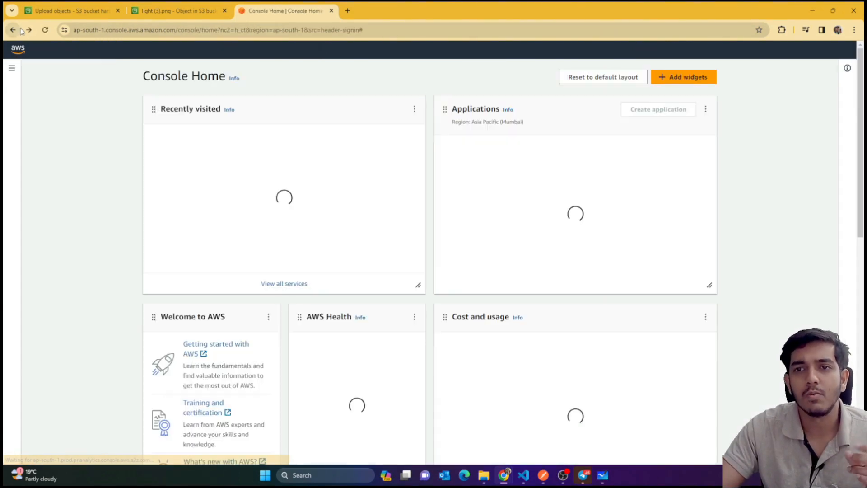
pyautogui.click(111, 50)
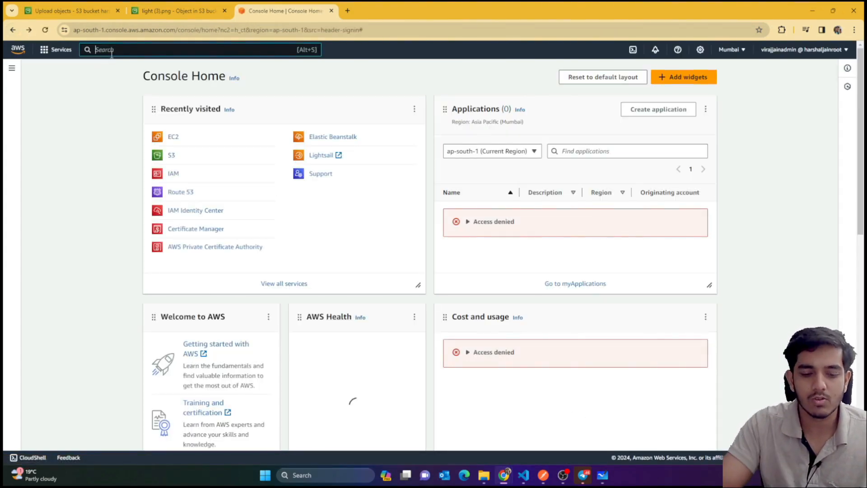
# Open Lambda to see access denied, sign out of the IAM user, and bring up Whiteboard
pyautogui.write('lam')
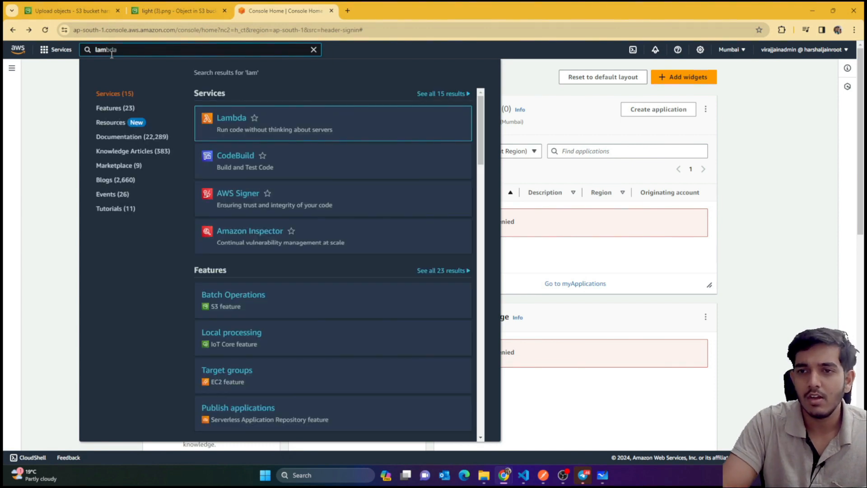
pyautogui.click(226, 120)
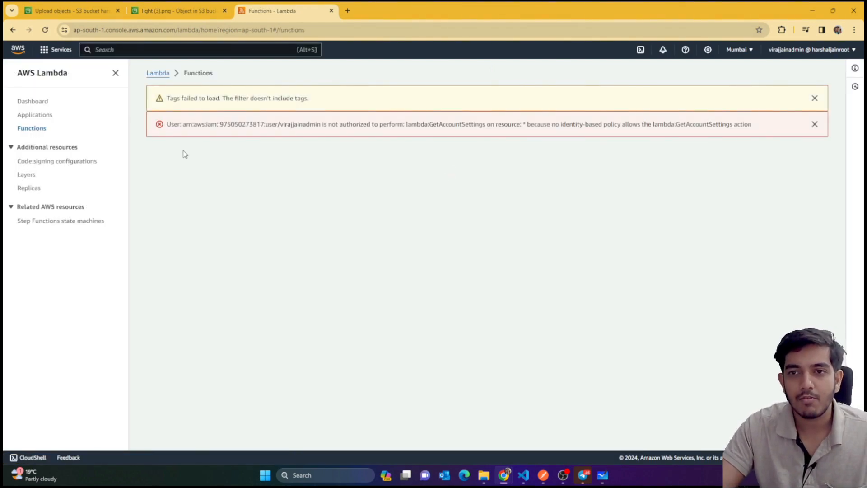
pyautogui.click(795, 51)
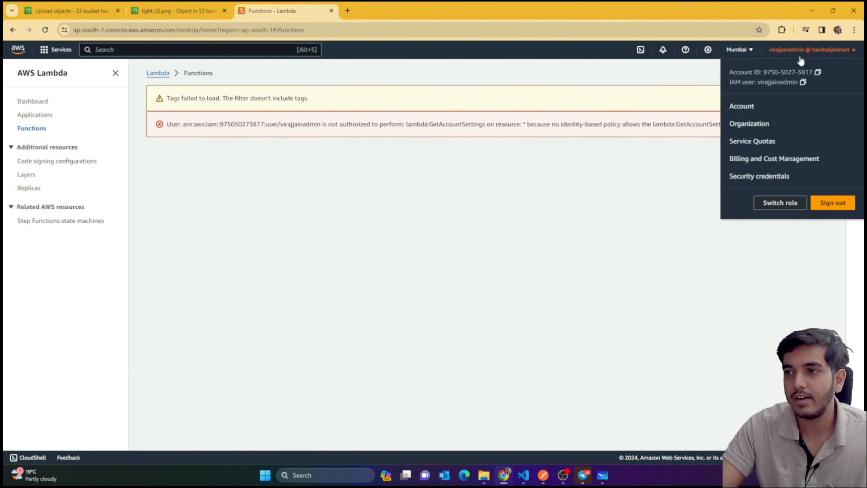
pyautogui.click(832, 204)
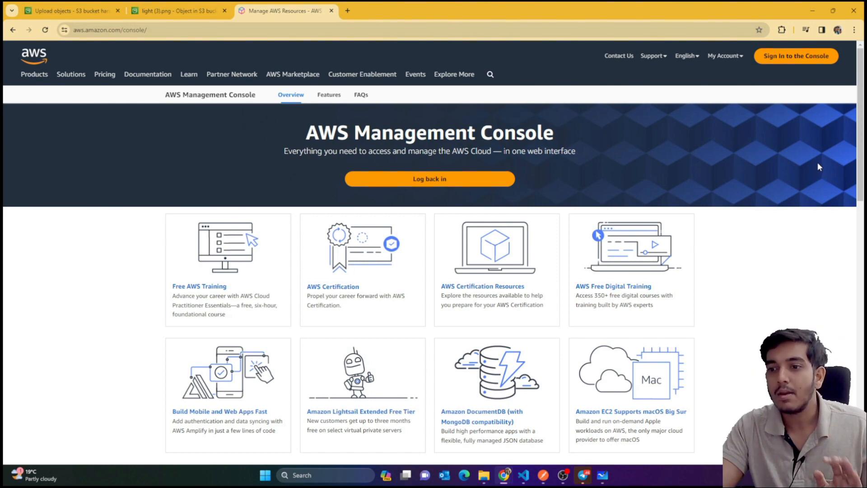
pyautogui.click(611, 478)
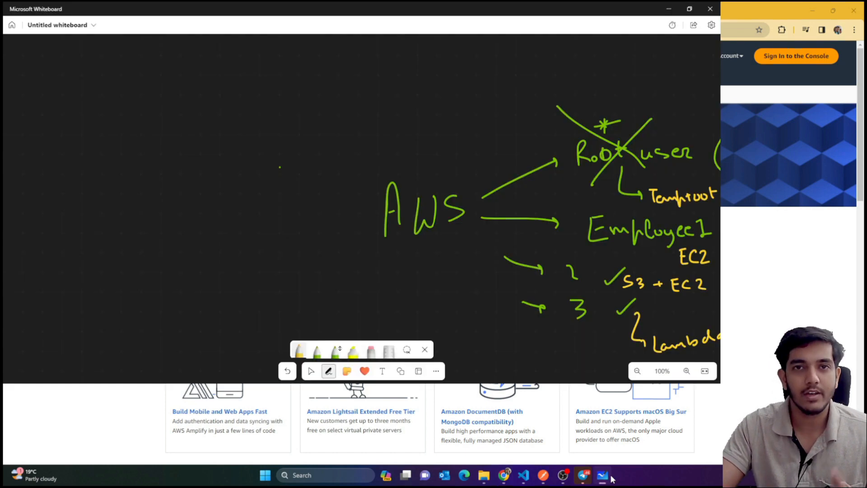
# Maximize Whiteboard, draw a yellow bracket beside Employee1, cross out Root, then minimize it
pyautogui.click(690, 9)
pyautogui.click(523, 23)
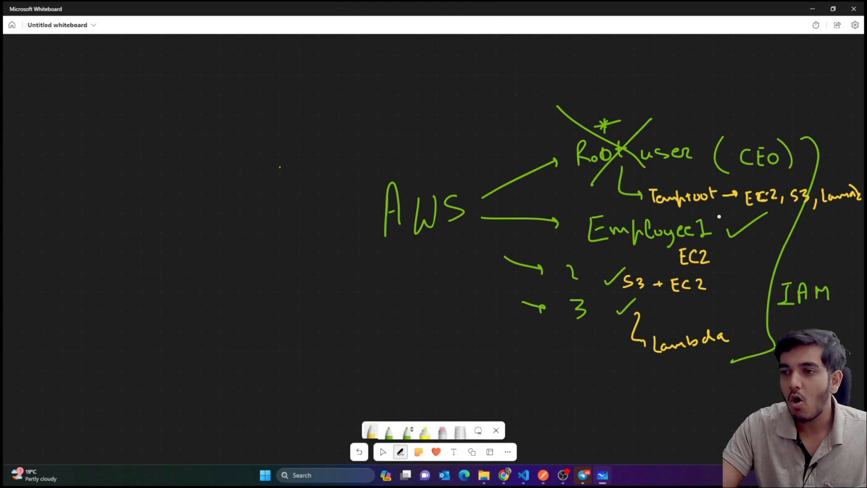
pyautogui.moveTo(716, 212)
pyautogui.mouseDown()
pyautogui.moveTo(742, 238)
pyautogui.moveTo(723, 246)
pyautogui.moveTo(782, 301)
pyautogui.moveTo(769, 399)
pyautogui.mouseUp()
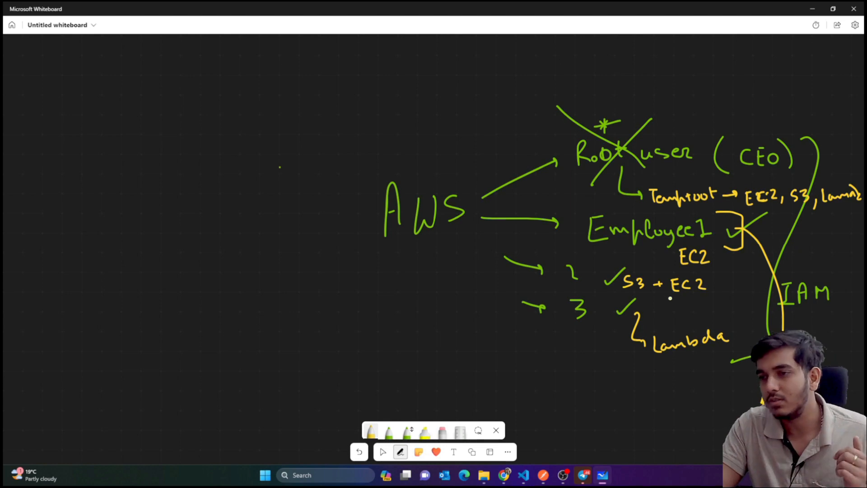
pyautogui.moveTo(550, 129); pyautogui.dragTo(645, 166)
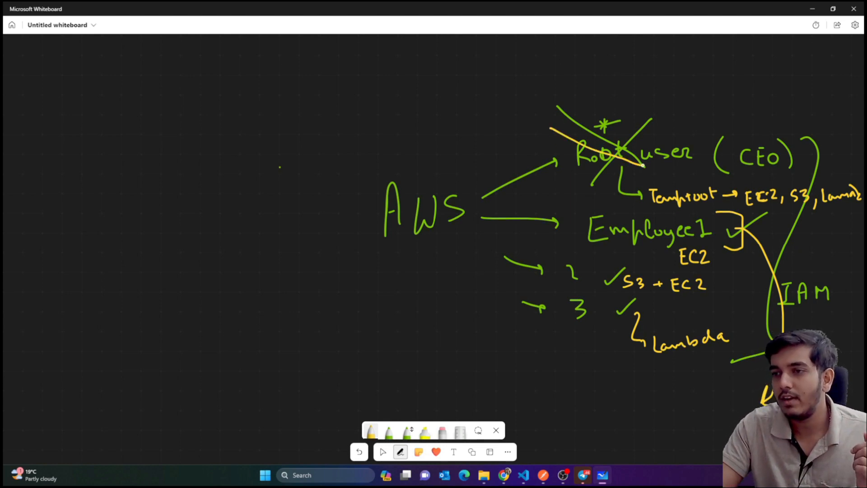
pyautogui.moveTo(653, 136); pyautogui.dragTo(578, 166)
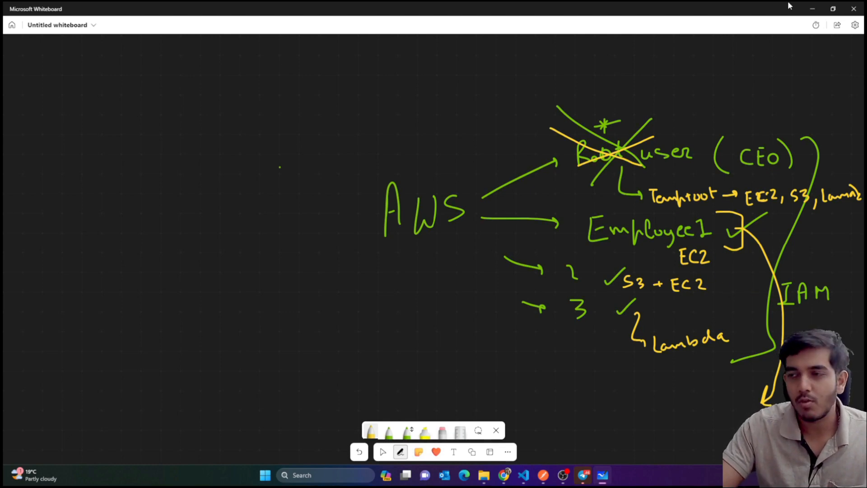
pyautogui.click(804, 2)
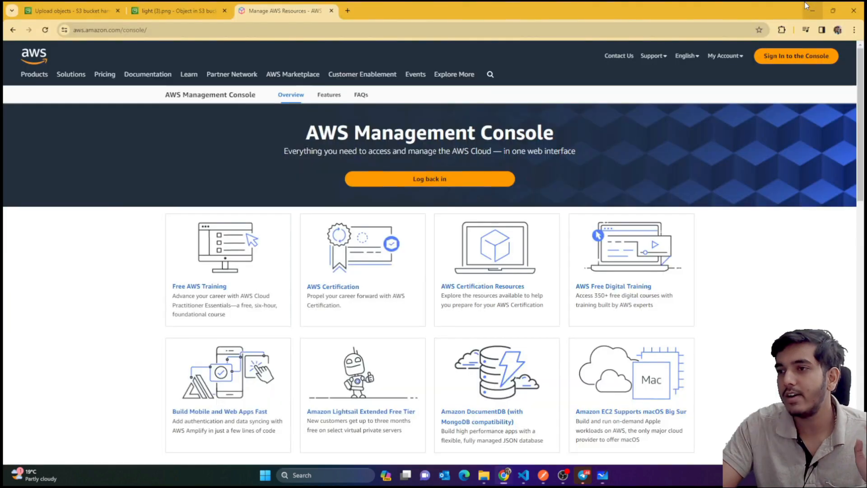
# Open the console sign-in page and select the Root user option
pyautogui.click(786, 58)
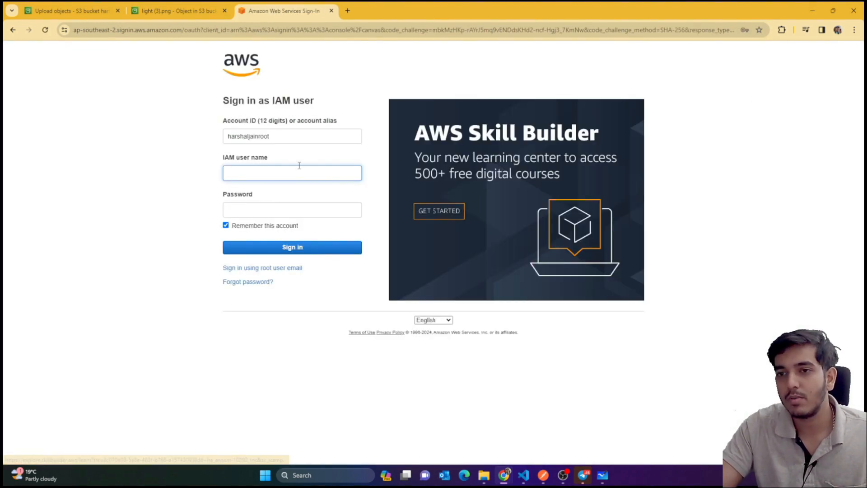
pyautogui.click(284, 269)
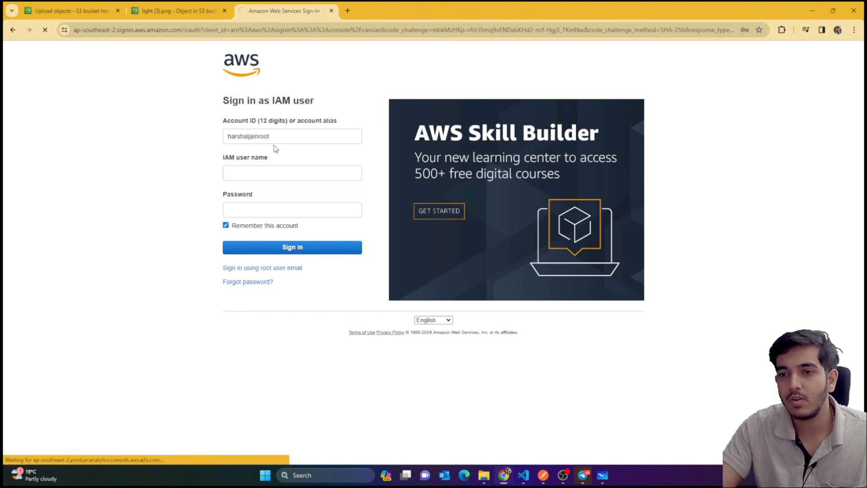
pyautogui.click(269, 172)
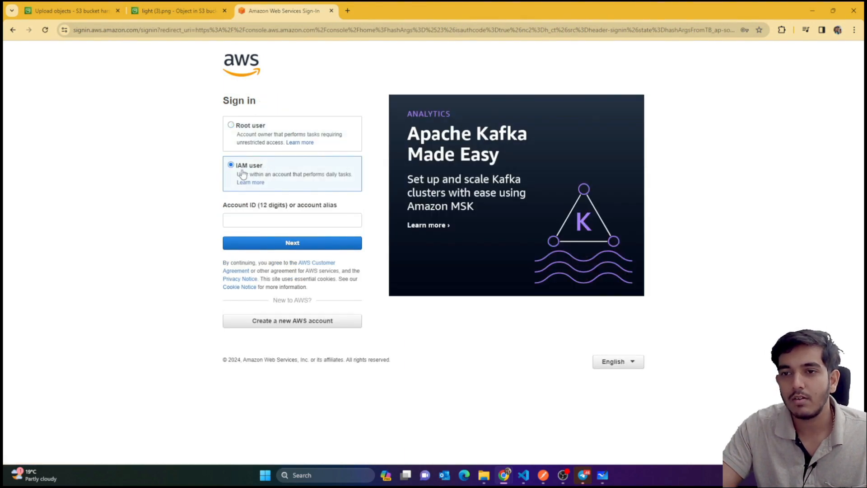
pyautogui.click(252, 145)
# Sign in with the saved root email and autofilled password
pyautogui.click(295, 222)
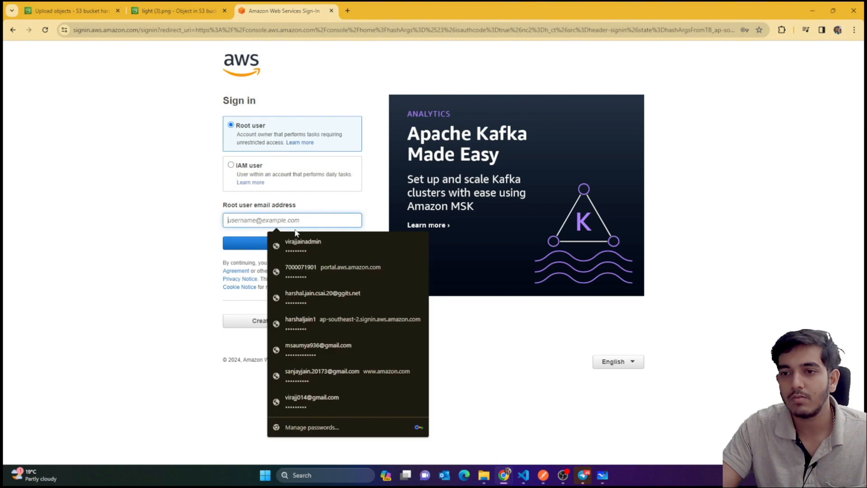
pyautogui.click(328, 405)
pyautogui.write('••••')
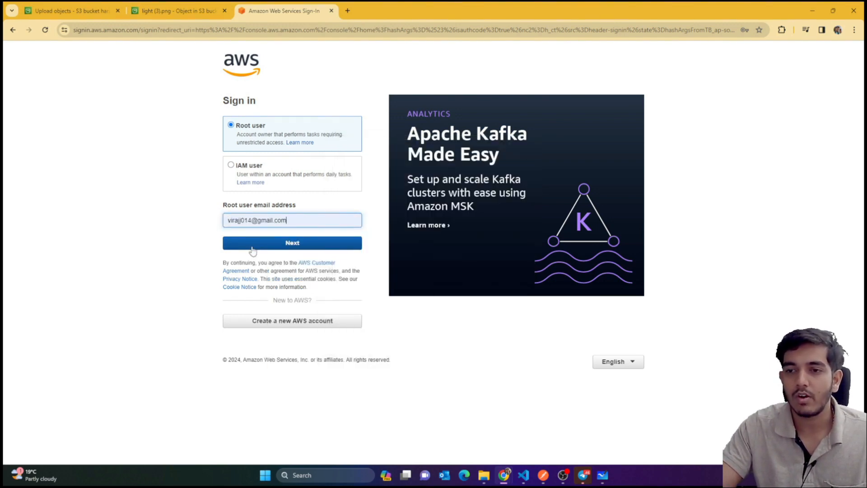
pyautogui.click(252, 247)
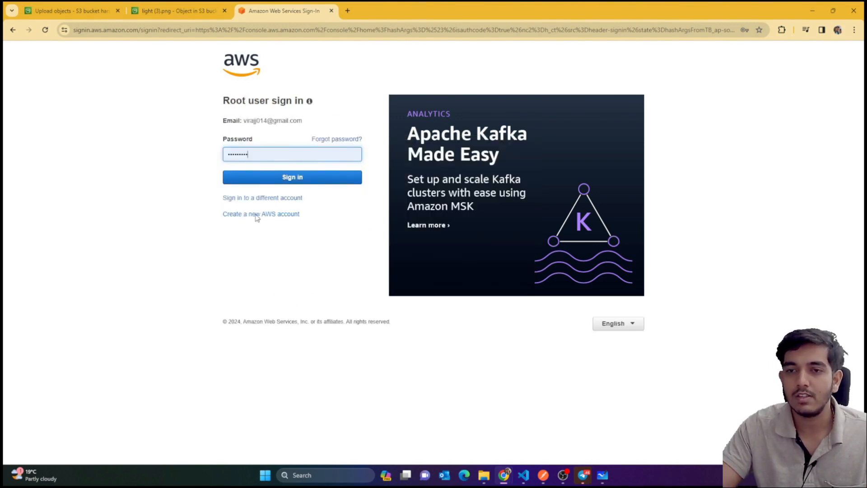
pyautogui.click(296, 177)
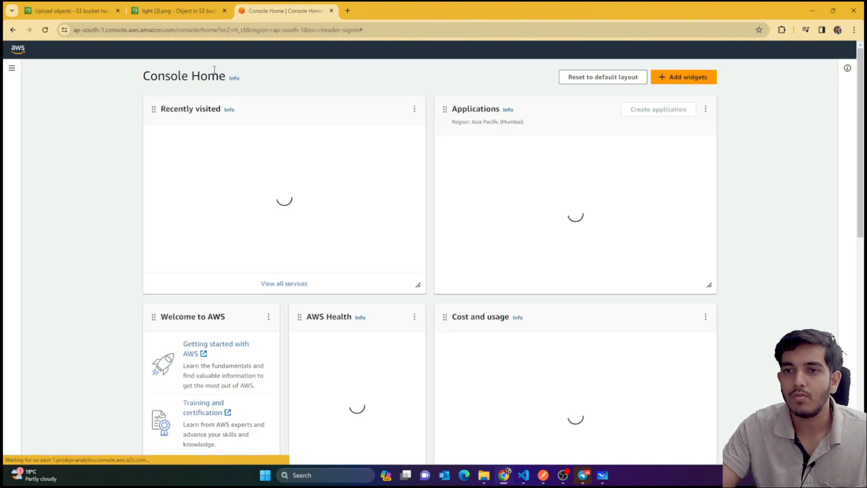
# Go to IAM Users and start the Create user wizard
pyautogui.click(176, 139)
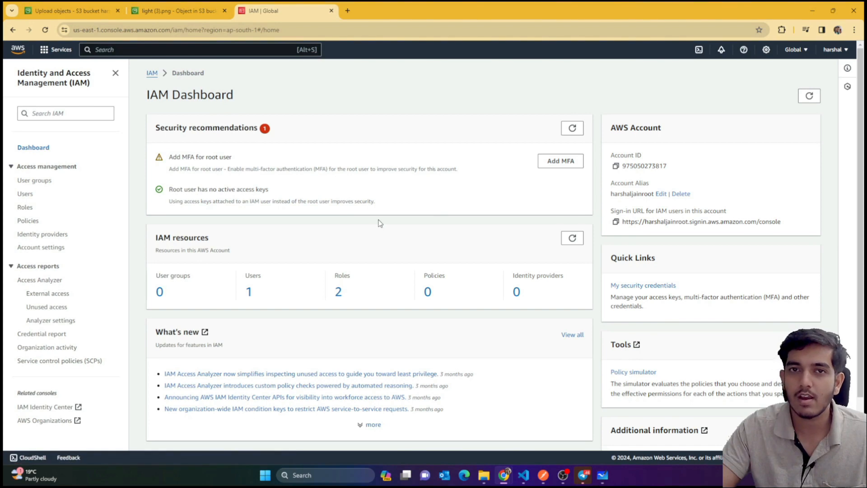
pyautogui.scroll(-2, 377, 222)
pyautogui.scroll(2, 373, 213)
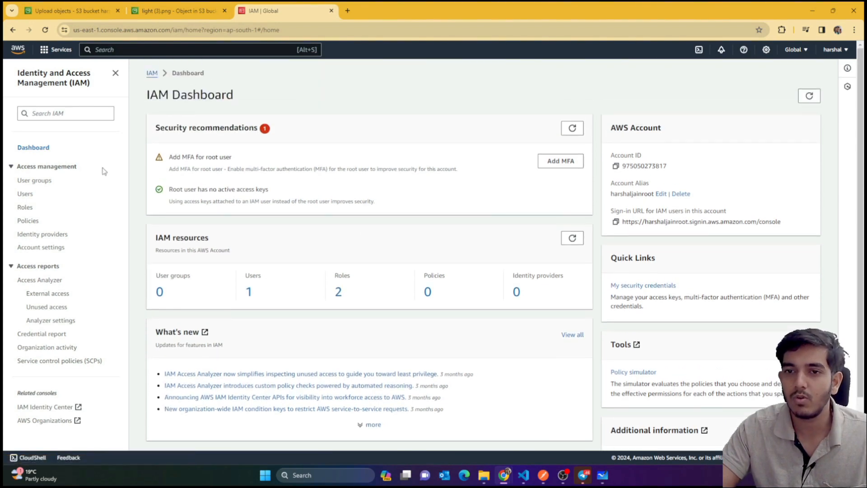
pyautogui.click(26, 193)
pyautogui.click(767, 111)
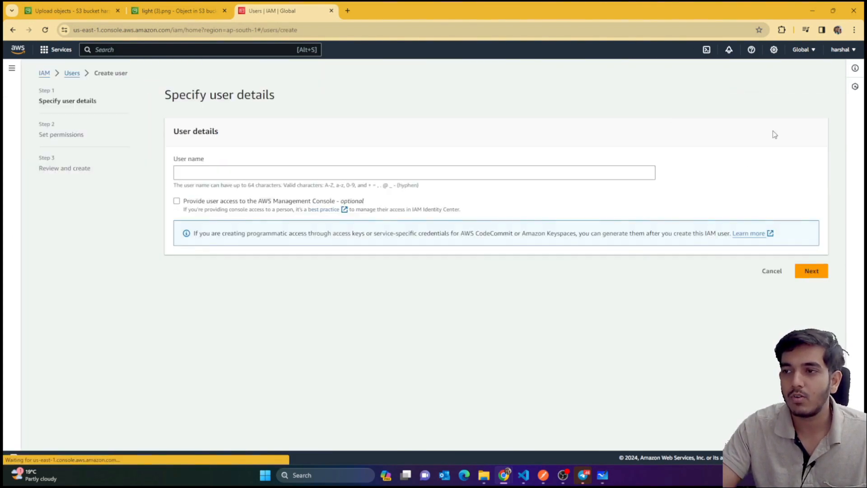
# Name the new user tonyadmin and give it IAM user console access
pyautogui.click(196, 171)
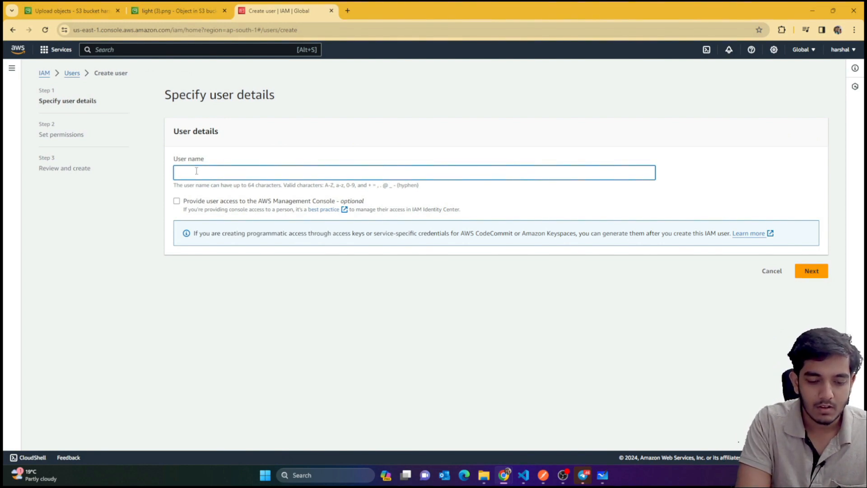
pyautogui.write('ton')
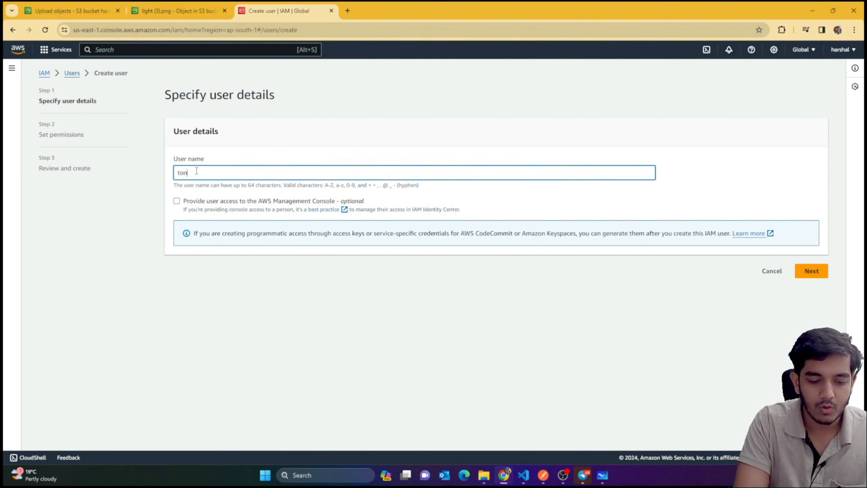
pyautogui.write('yadmin')
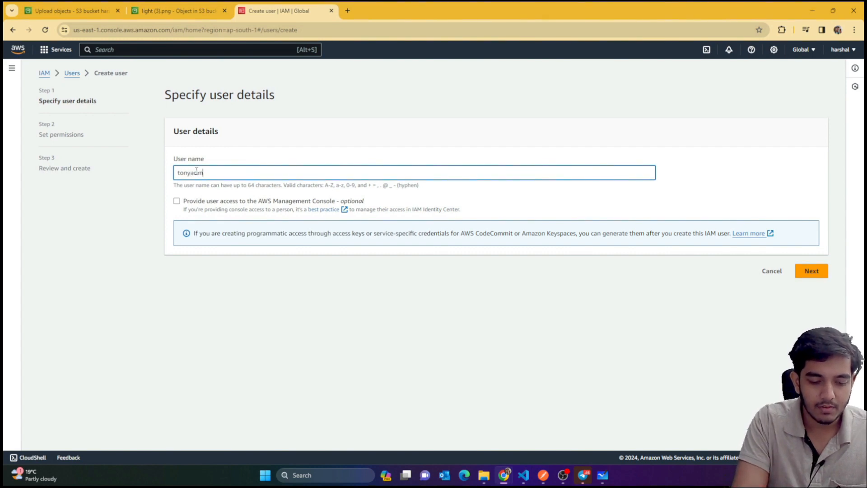
pyautogui.click(177, 201)
pyautogui.click(221, 288)
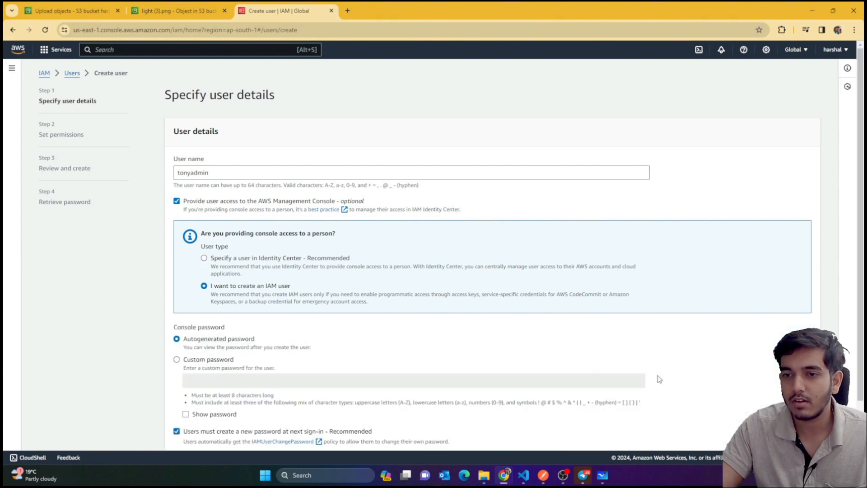
# Give tonyadmin a custom console password and continue to permissions
pyautogui.scroll(-2, 519, 342)
pyautogui.click(185, 294)
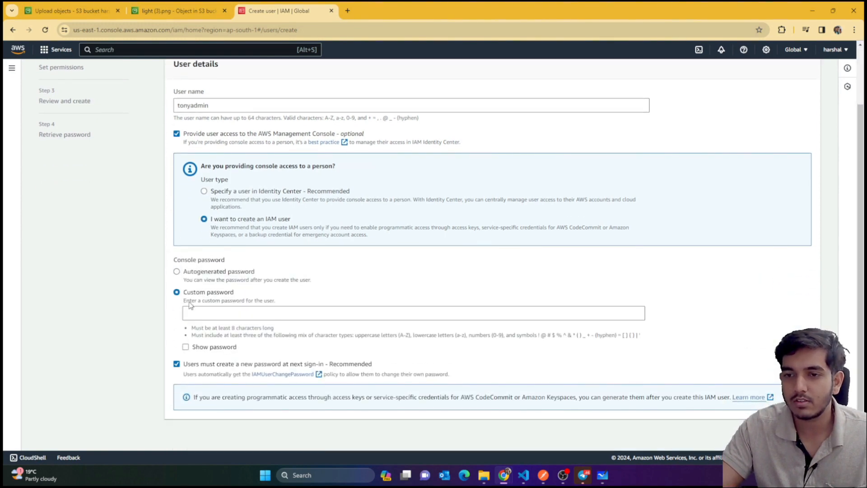
pyautogui.click(206, 313)
pyautogui.write('••')
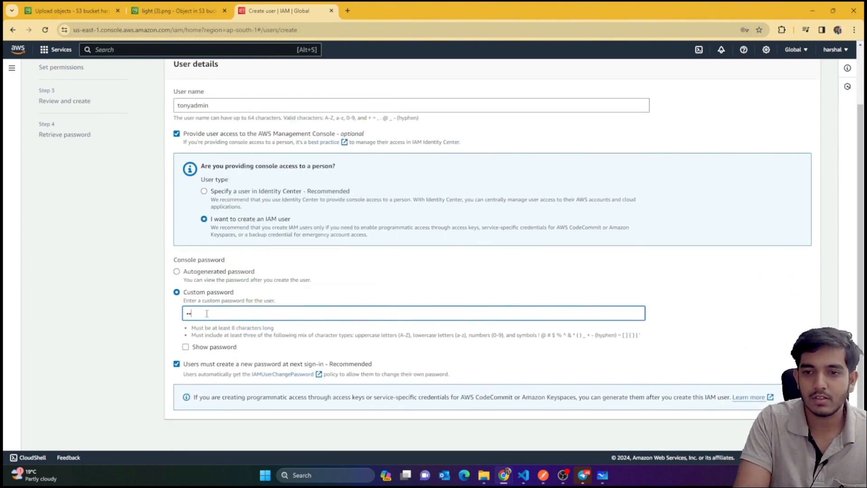
pyautogui.write('••••••')
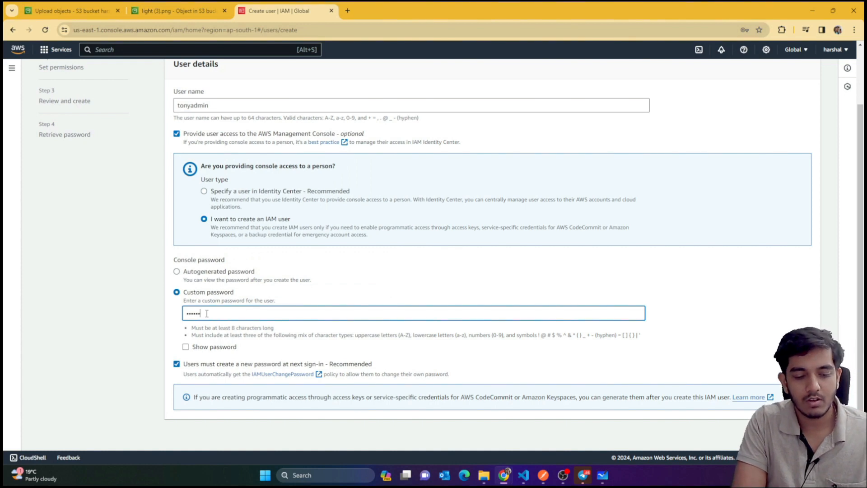
pyautogui.click(185, 346)
pyautogui.click(185, 346)
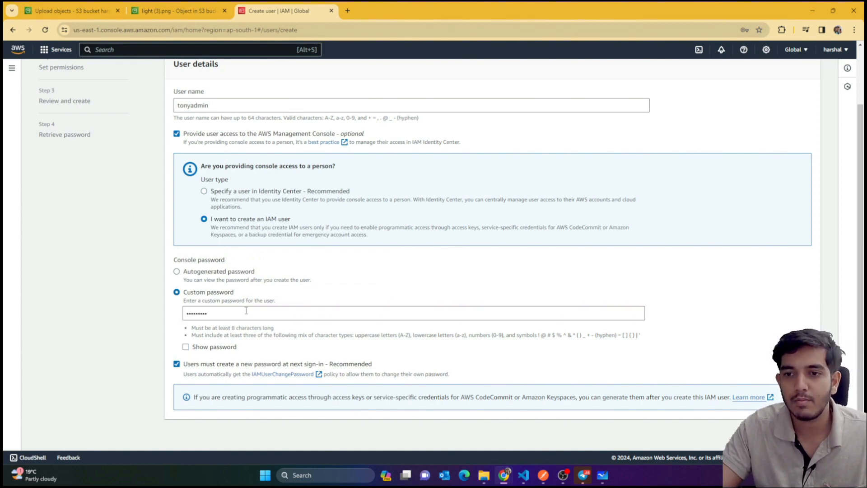
pyautogui.doubleClick(200, 313)
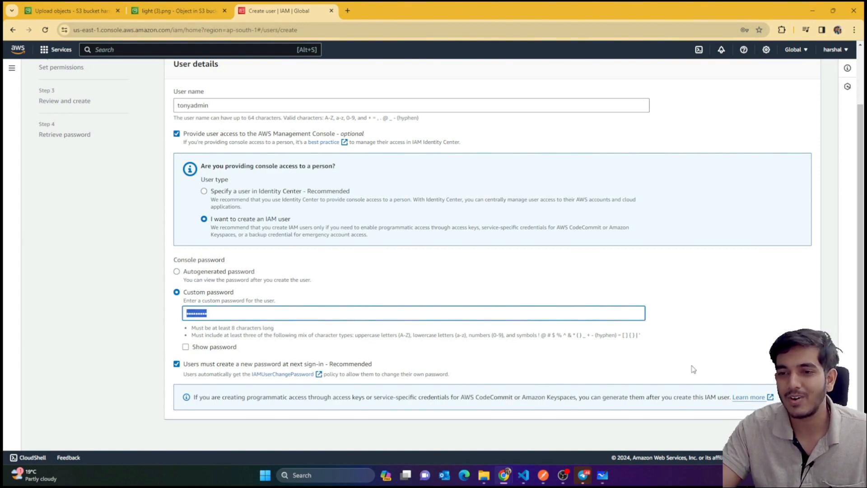
pyautogui.click(804, 435)
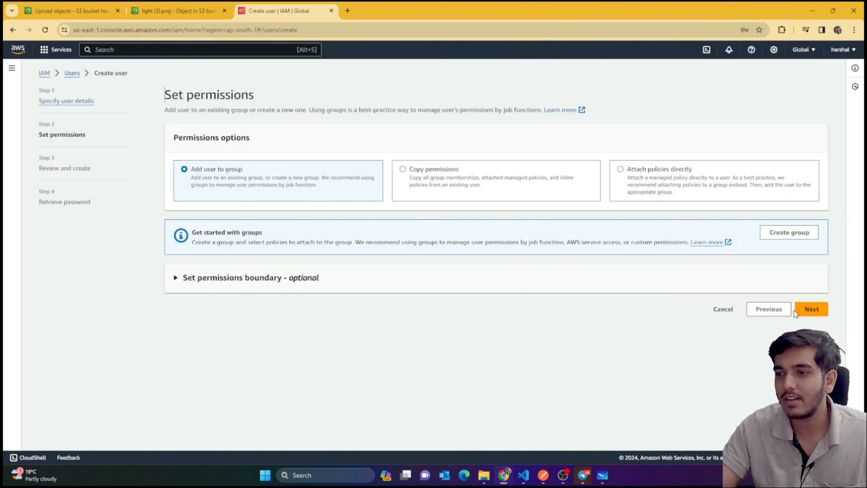
# Look at Attach policies directly, return to Add user to group, and begin a new group
pyautogui.click(643, 186)
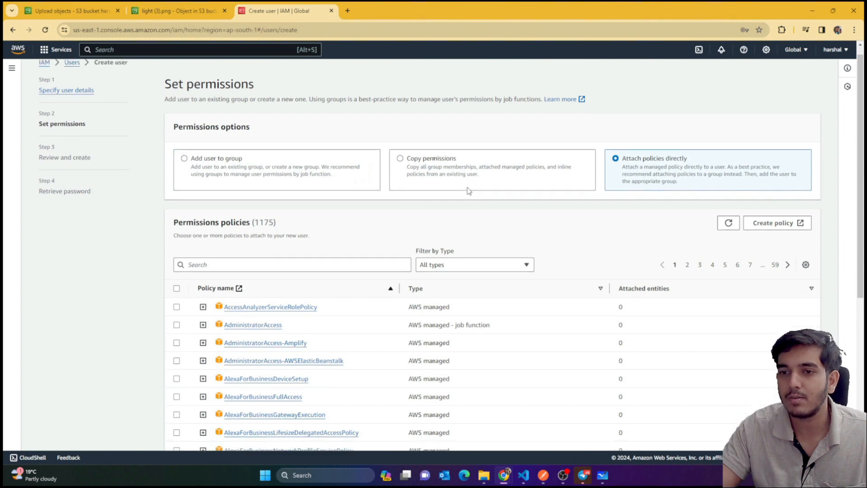
pyautogui.scroll(-3, 466, 190)
pyautogui.scroll(-3, 321, 159)
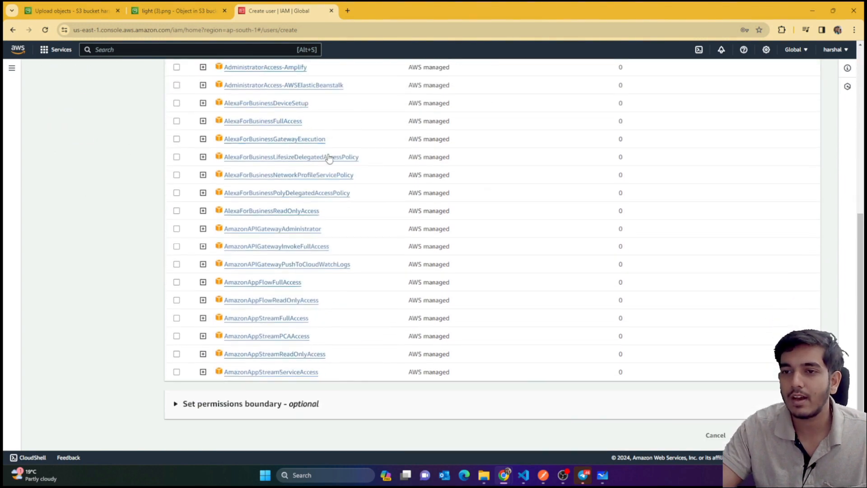
pyautogui.scroll(6, 327, 155)
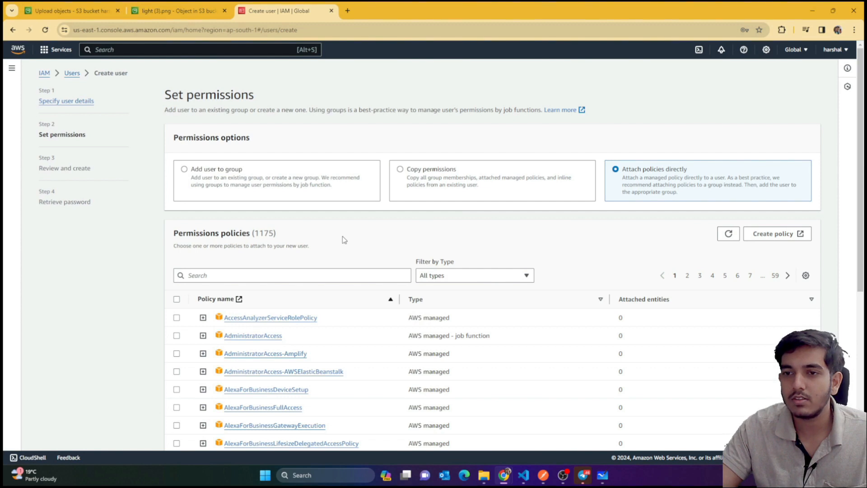
pyautogui.click(279, 197)
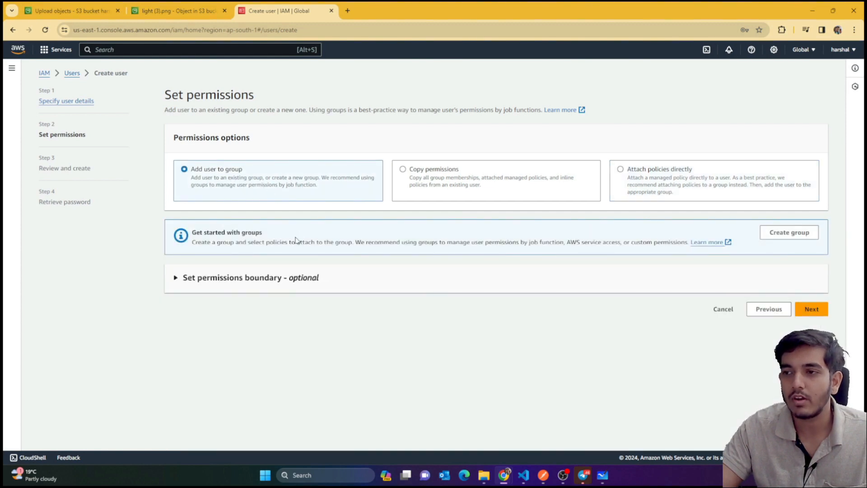
pyautogui.click(803, 240)
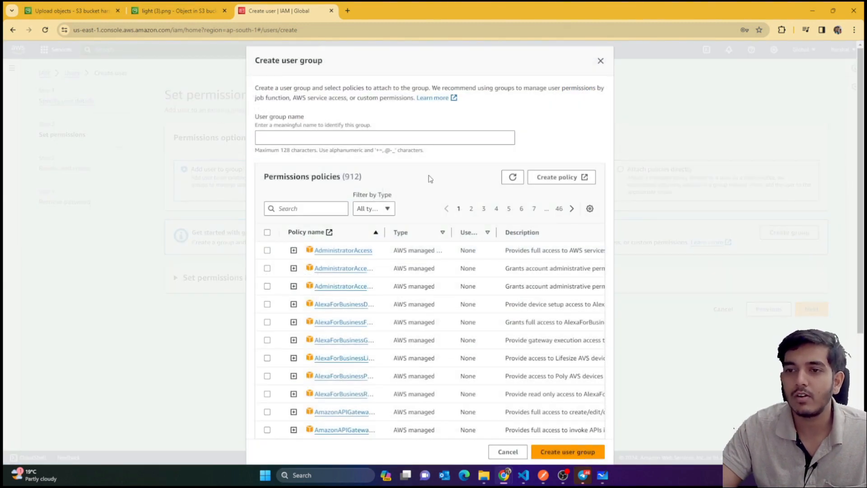
# Create the mern group with AmazonEC2FullAccess, found by searching 'ec2f'
pyautogui.click(317, 137)
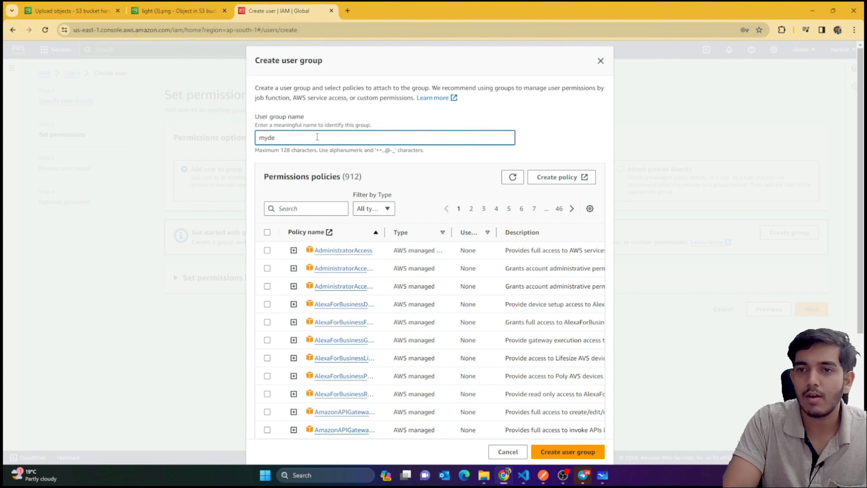
pyautogui.press('BackSpace')
pyautogui.press('BackSpace')
pyautogui.press('BackSpace')
pyautogui.press('BackSpace')
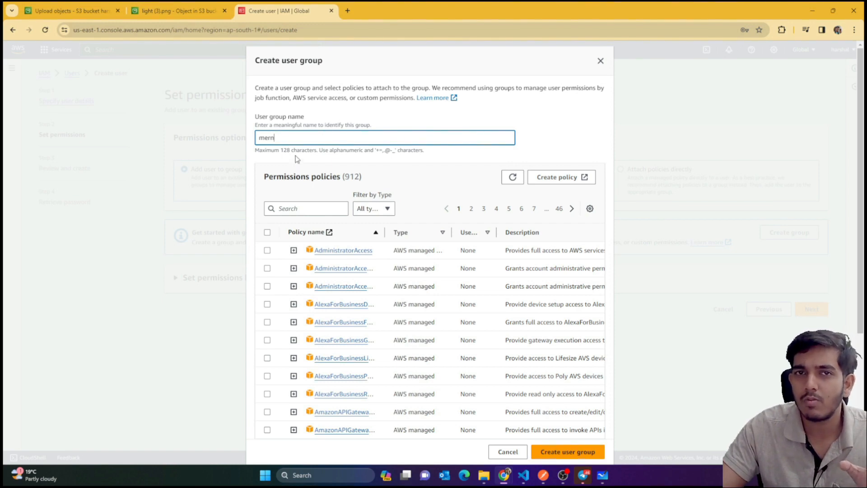
pyautogui.scroll(-3, 468, 216)
pyautogui.scroll(3, 468, 217)
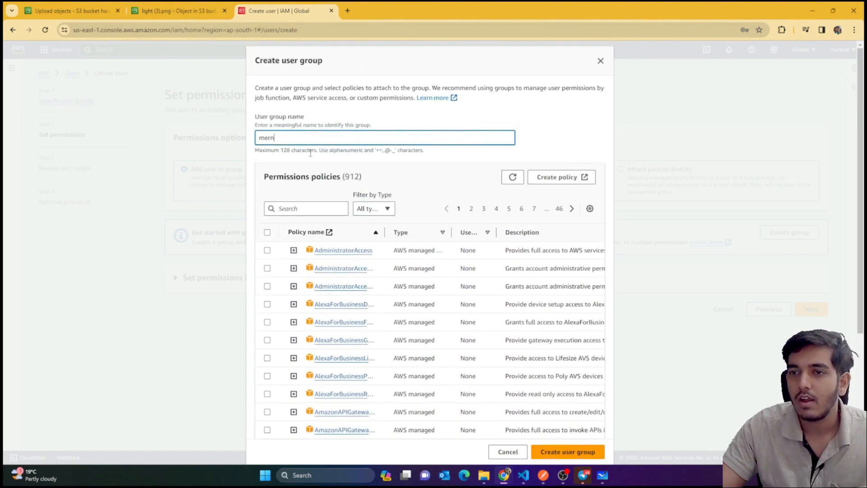
pyautogui.click(312, 208)
pyautogui.write('ec2')
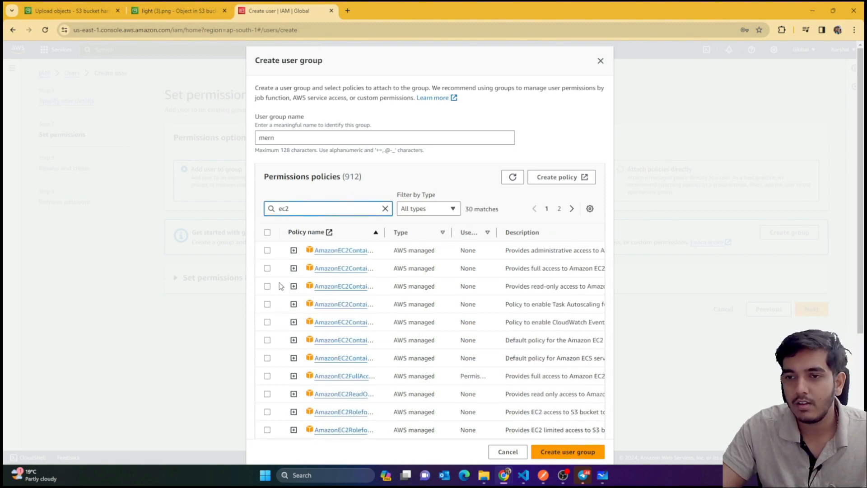
pyautogui.write('f')
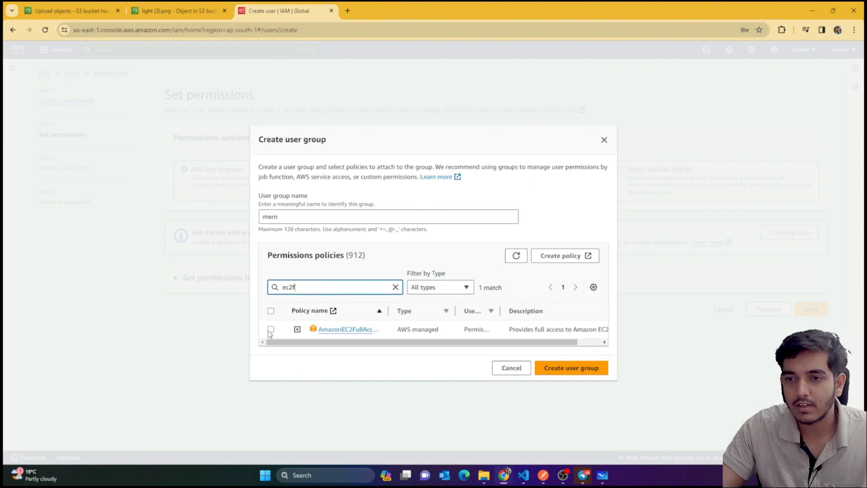
pyautogui.click(271, 329)
pyautogui.click(568, 368)
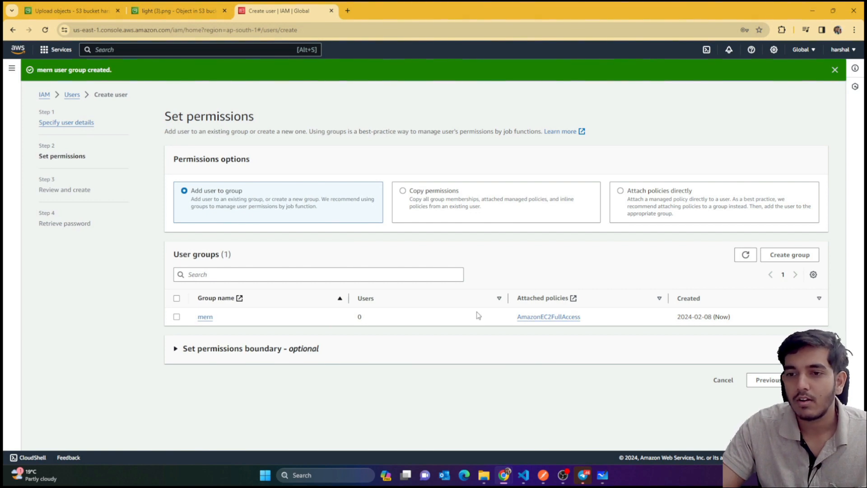
# Put tonyadmin in the mern group and proceed to Review and create
pyautogui.click(176, 317)
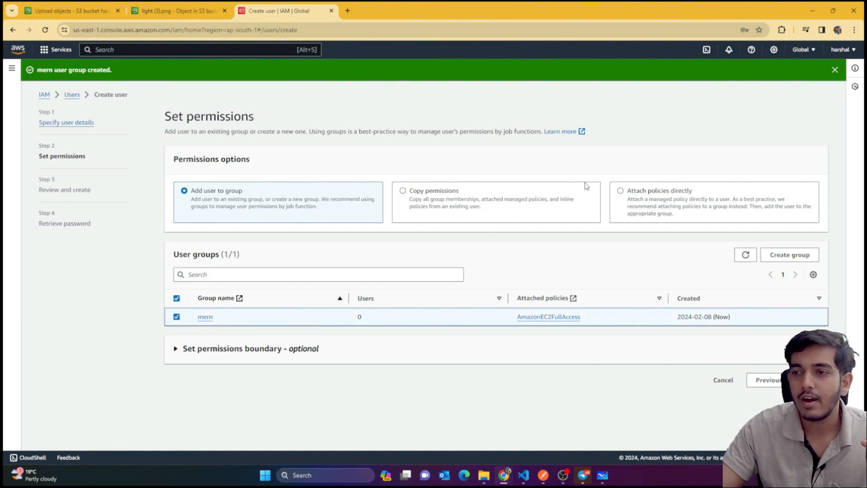
pyautogui.click(632, 194)
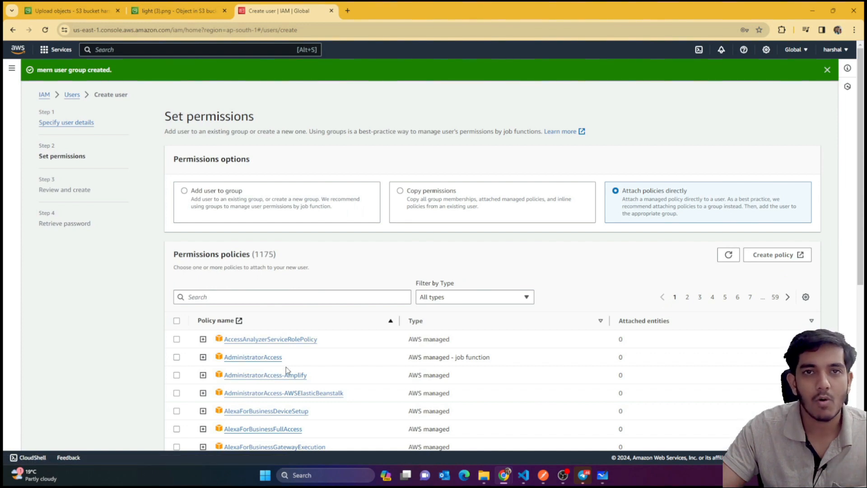
pyautogui.click(234, 198)
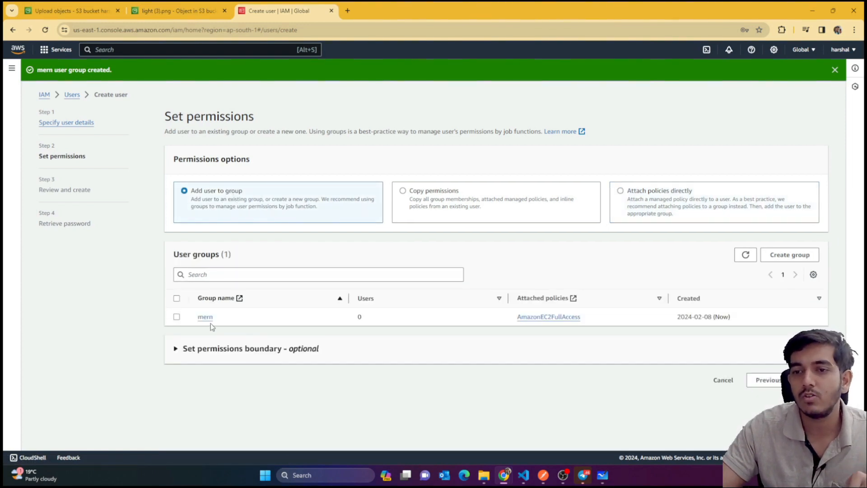
pyautogui.click(177, 317)
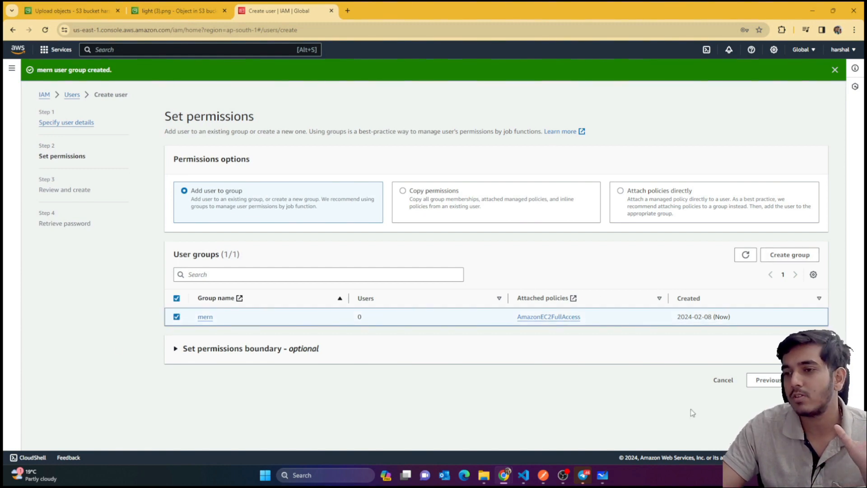
pyautogui.click(810, 380)
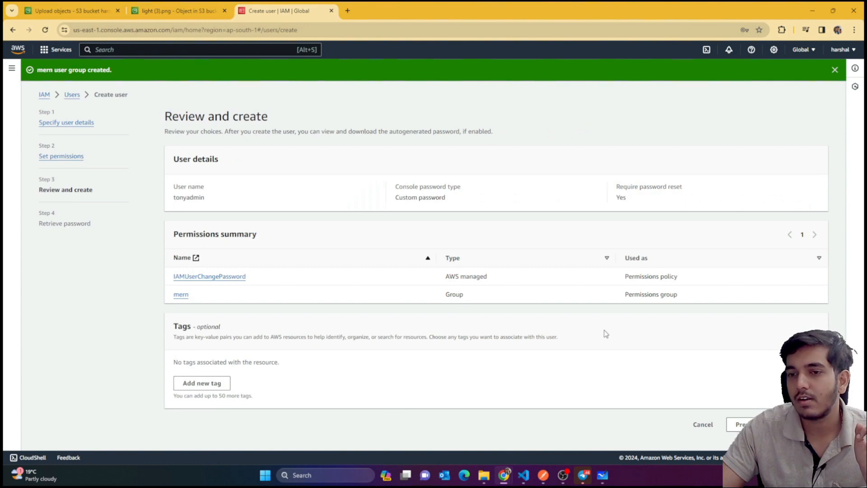
# Create tonyadmin and return to the Users list without viewing its password
pyautogui.click(803, 424)
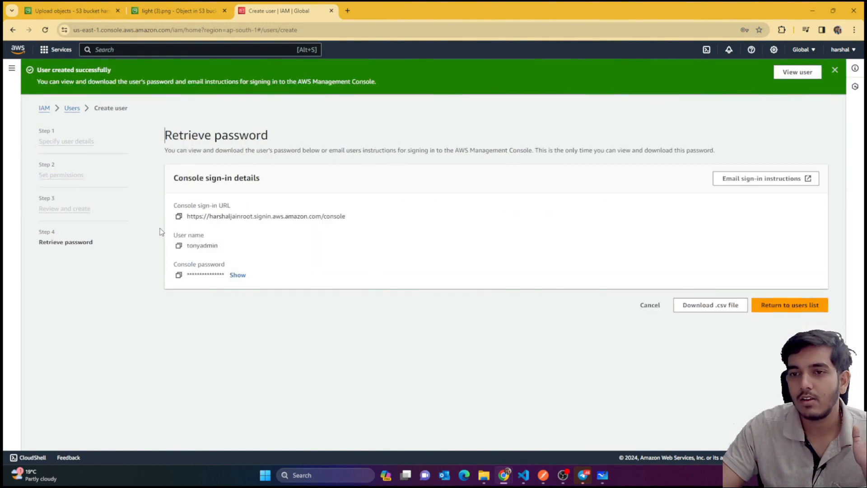
pyautogui.click(789, 305)
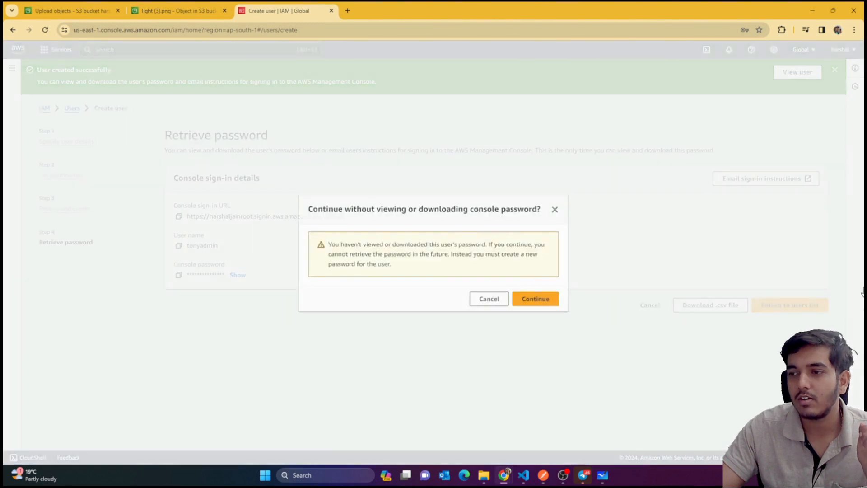
pyautogui.click(517, 301)
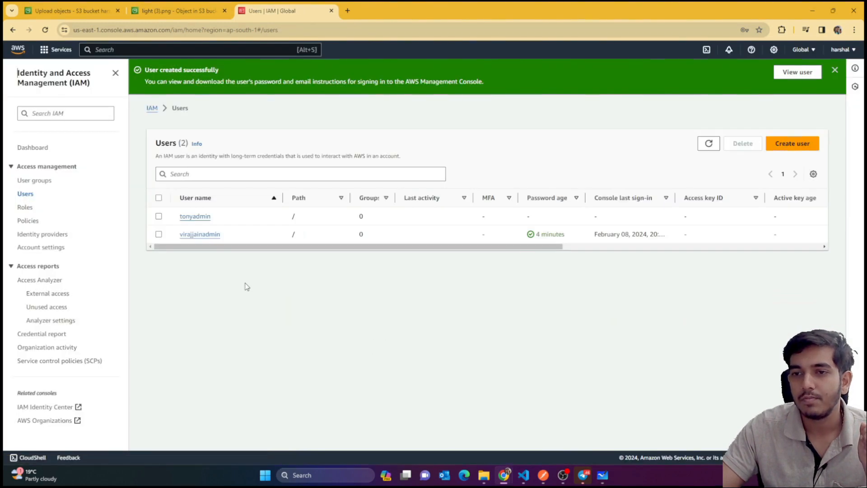
# Check the mern group and tonyadmin's details to verify membership and permissions
pyautogui.click(36, 185)
pyautogui.click(187, 172)
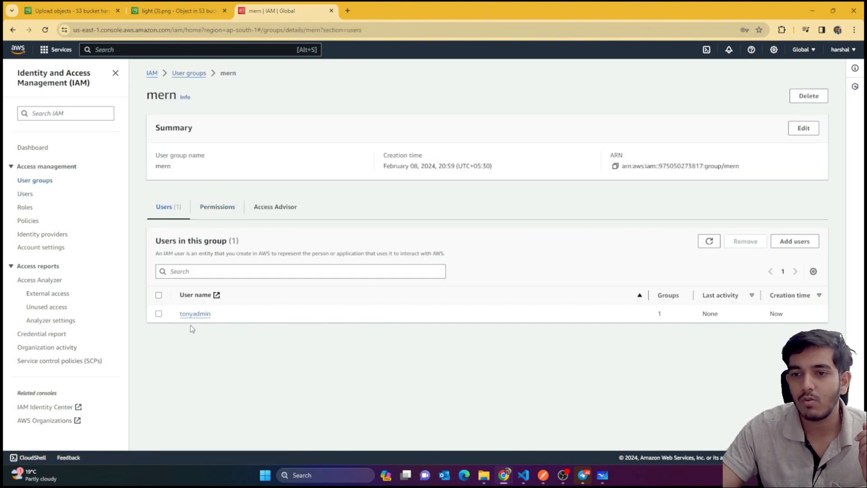
pyautogui.click(25, 193)
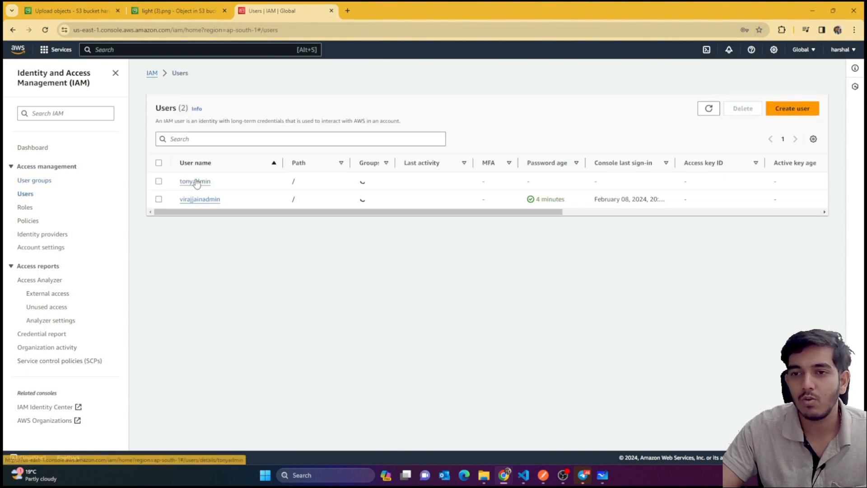
pyautogui.click(195, 181)
pyautogui.scroll(-2, 289, 298)
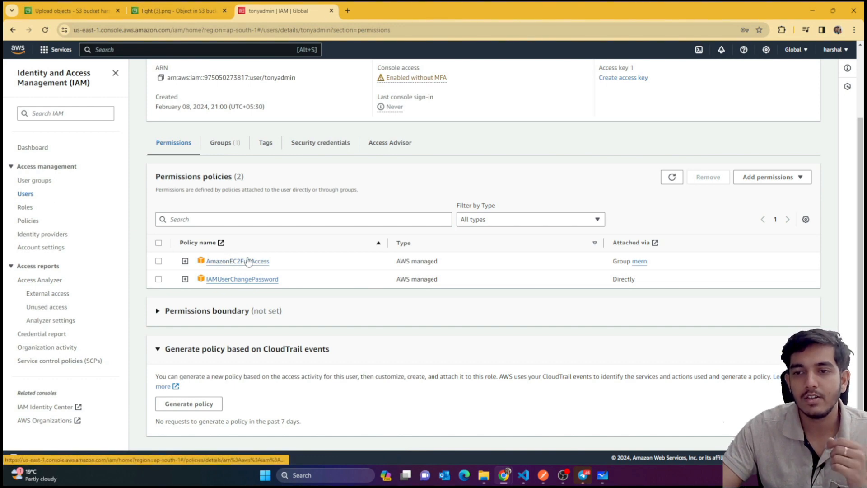
# Review mern's attached policies, briefly filtering for 'lam', and show the Add permissions choices
pyautogui.click(35, 181)
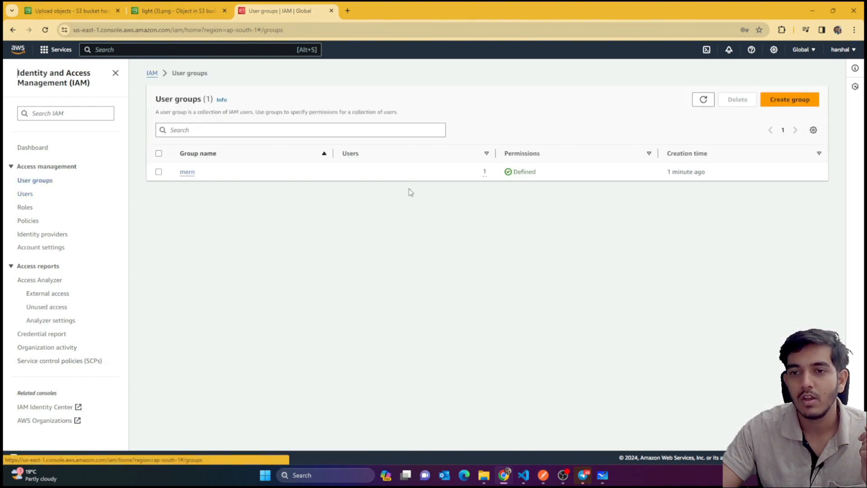
pyautogui.click(188, 172)
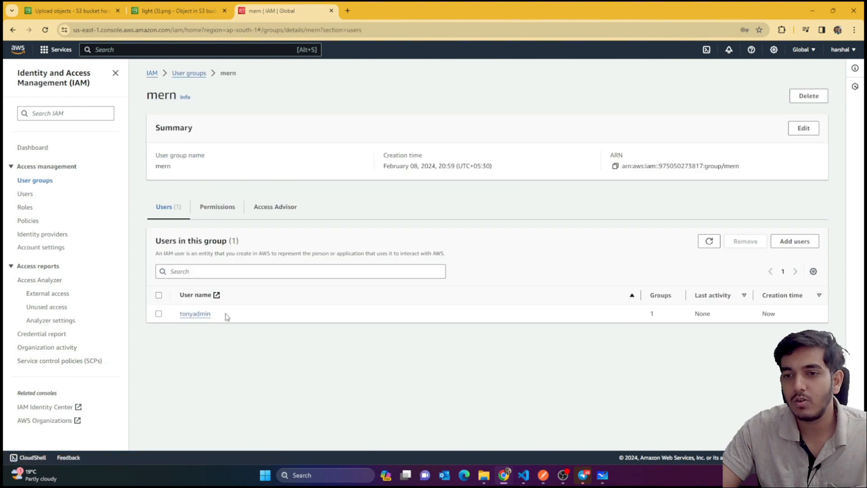
pyautogui.click(203, 208)
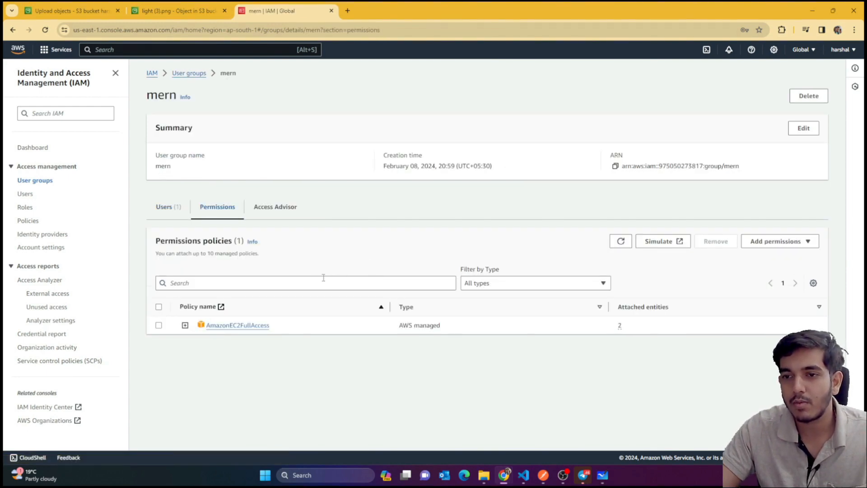
pyautogui.click(301, 282)
pyautogui.write('la')
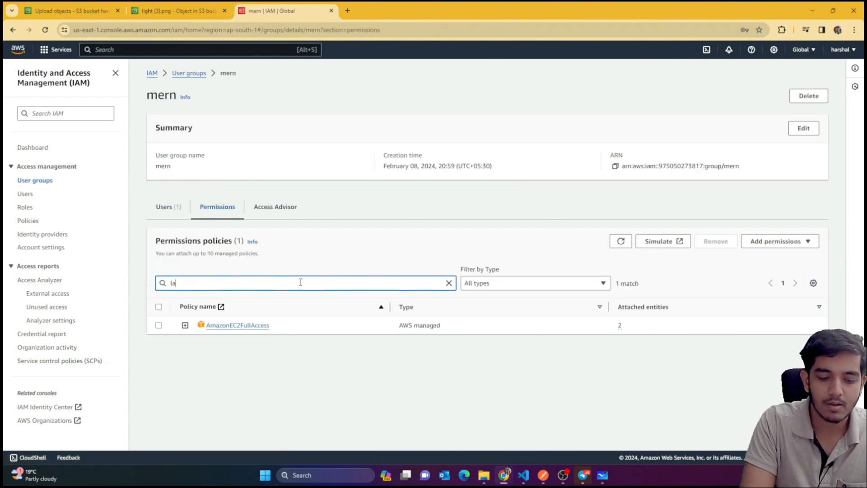
pyautogui.write('mb')
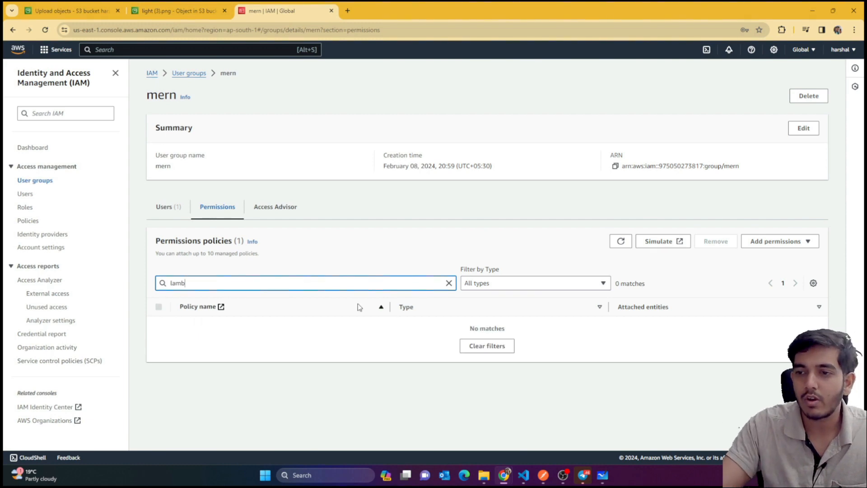
pyautogui.click(449, 282)
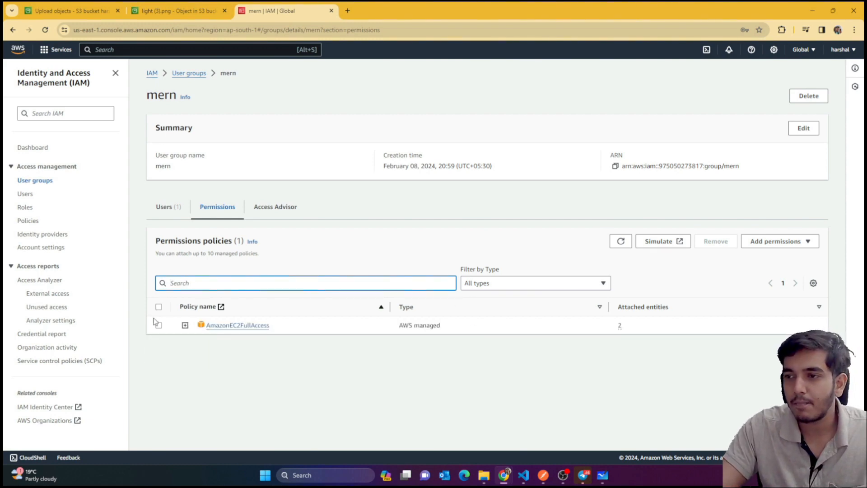
pyautogui.click(771, 241)
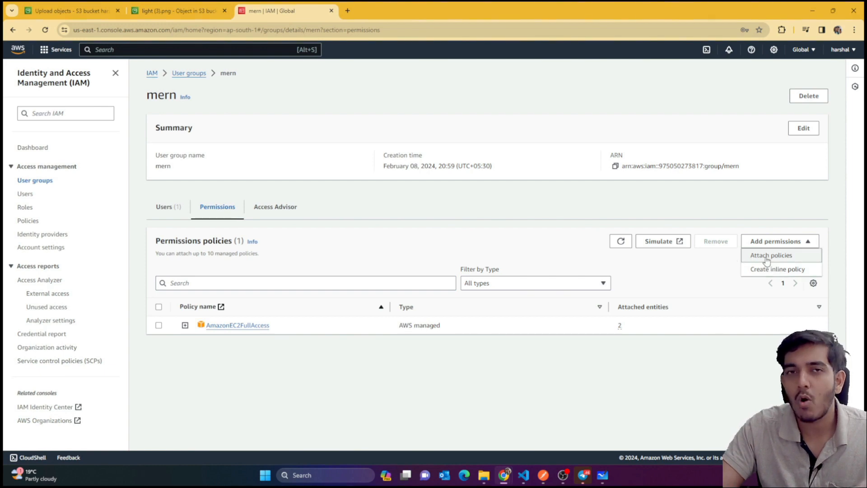
# Start an inline policy for mern with Lambda as the service
pyautogui.click(775, 269)
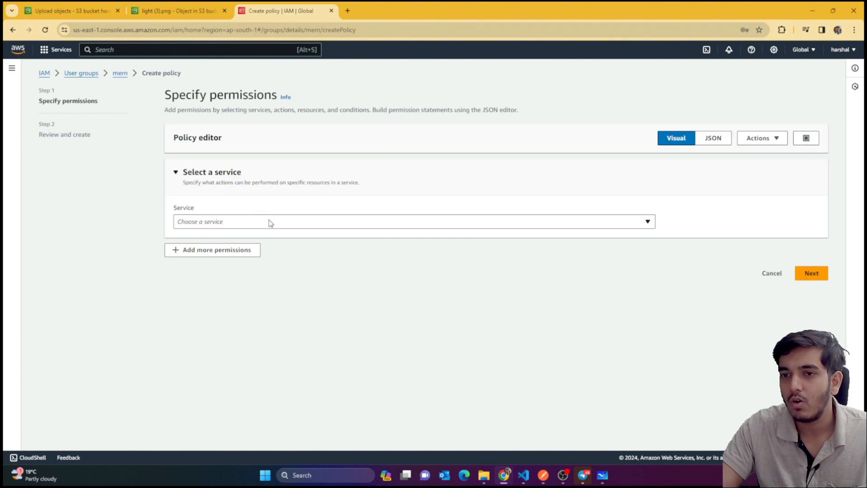
pyautogui.click(266, 221)
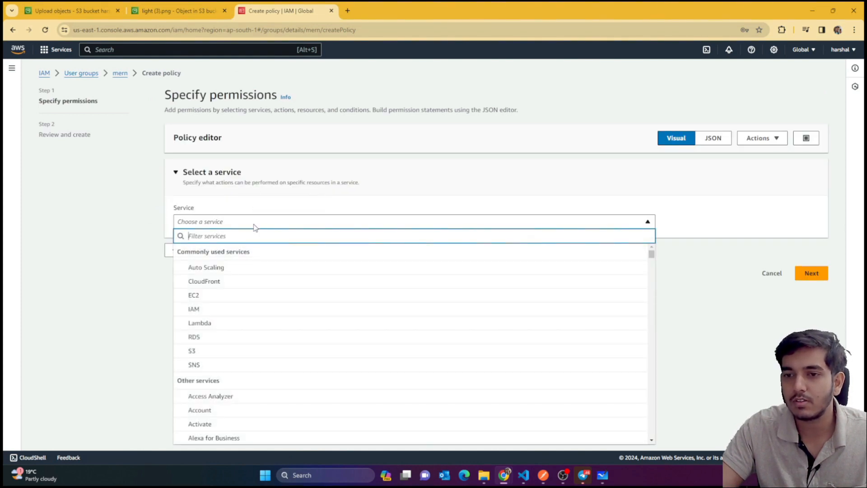
pyautogui.click(255, 324)
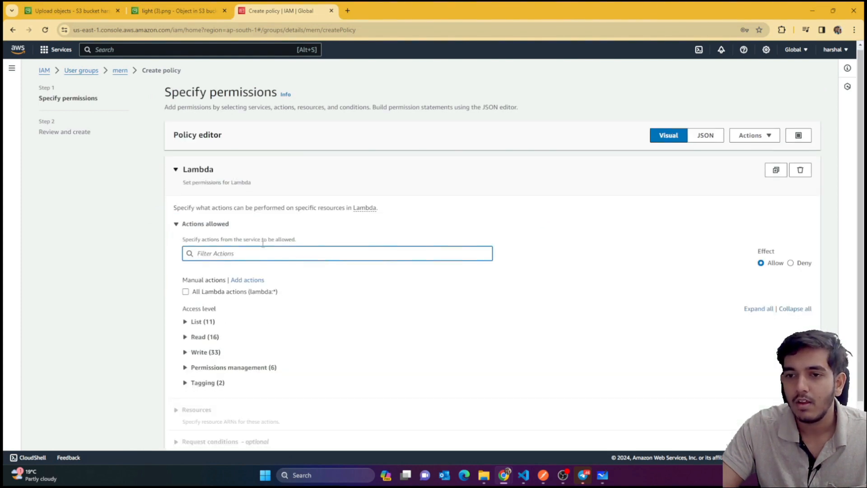
pyautogui.scroll(-1, 263, 243)
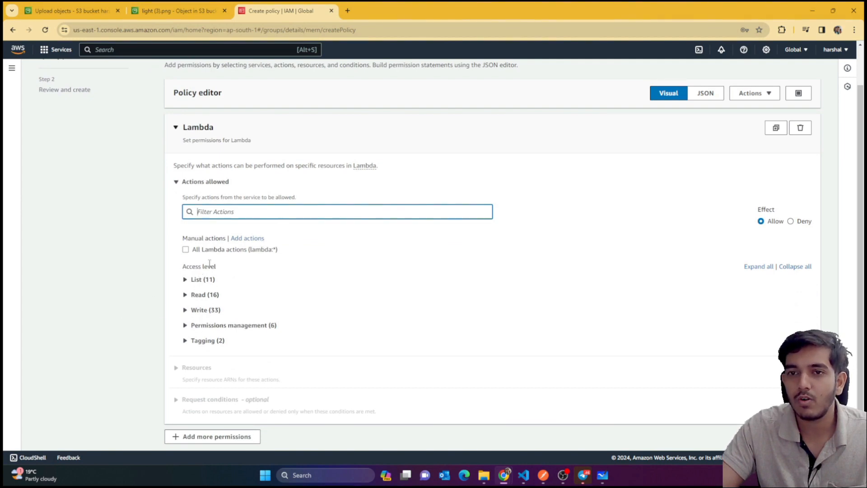
pyautogui.scroll(-1, 213, 253)
pyautogui.scroll(2, 266, 204)
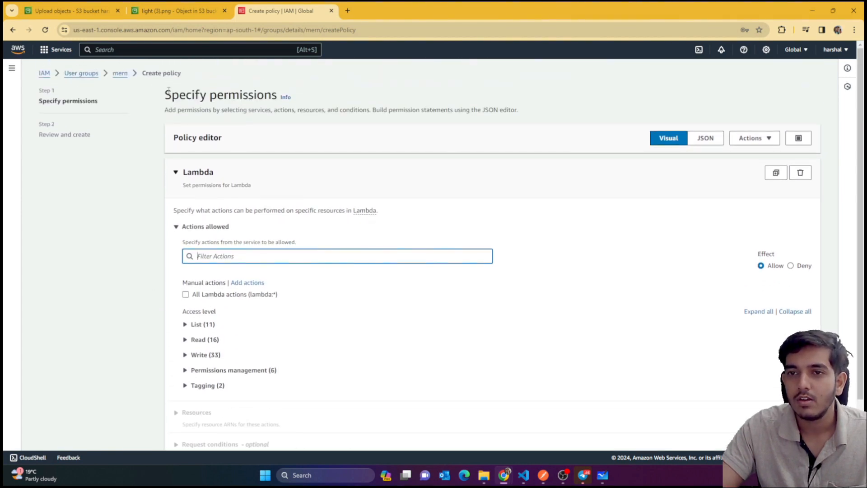
pyautogui.scroll(-1, 264, 224)
pyautogui.scroll(1, 271, 234)
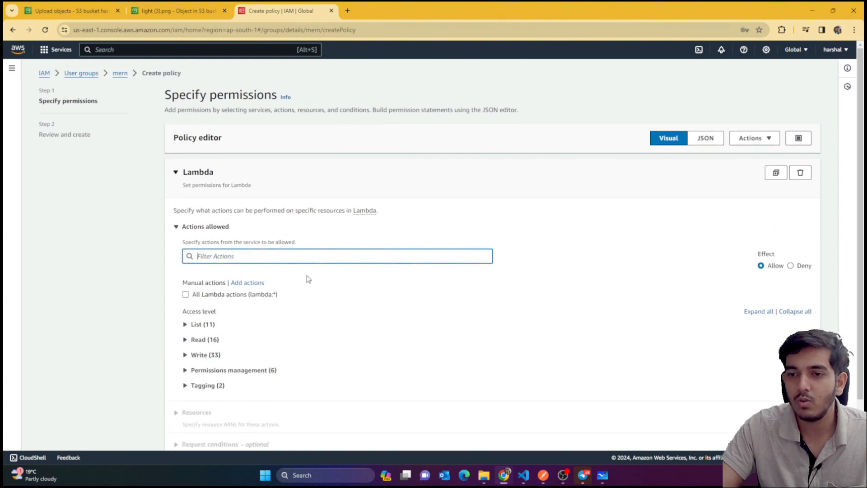
# Discard the unsaved Lambda policy and return to the User groups list
pyautogui.click(116, 74)
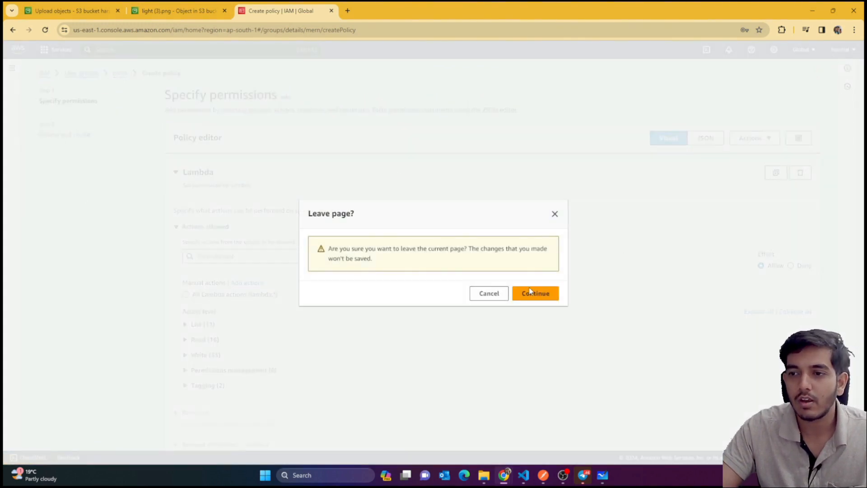
pyautogui.click(531, 293)
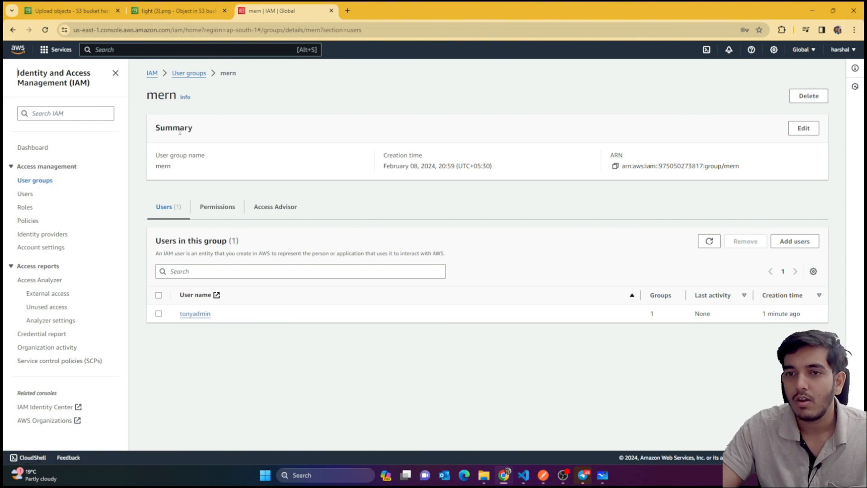
pyautogui.click(31, 181)
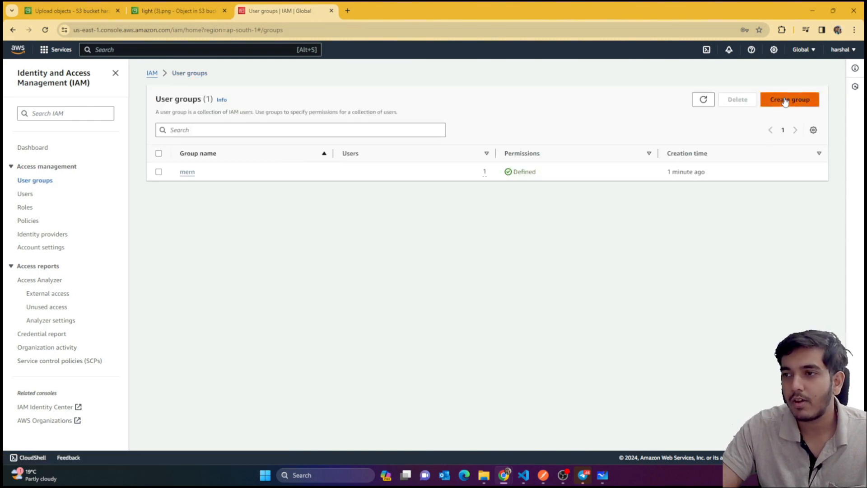
pyautogui.click(786, 100)
pyautogui.click(283, 176)
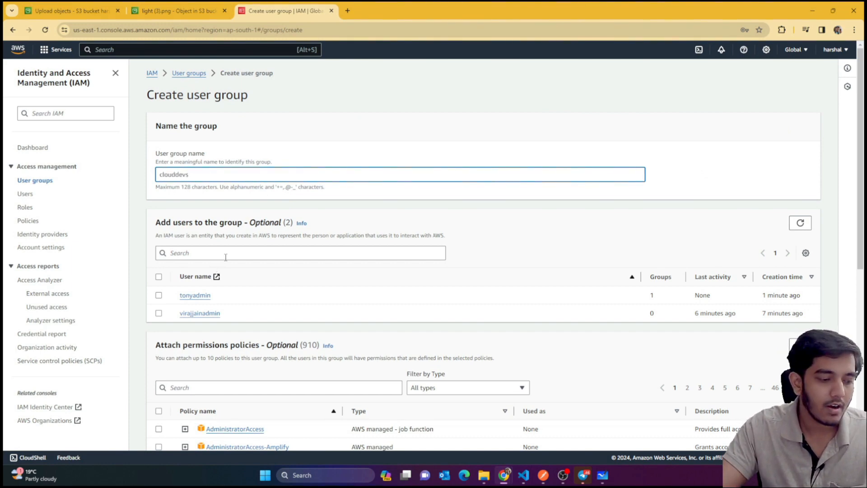
pyautogui.scroll(-3, 225, 257)
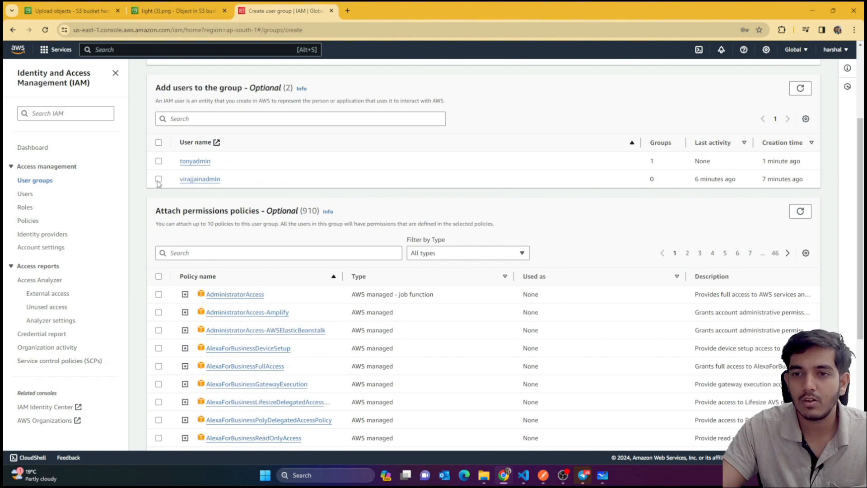
pyautogui.click(158, 180)
pyautogui.click(158, 161)
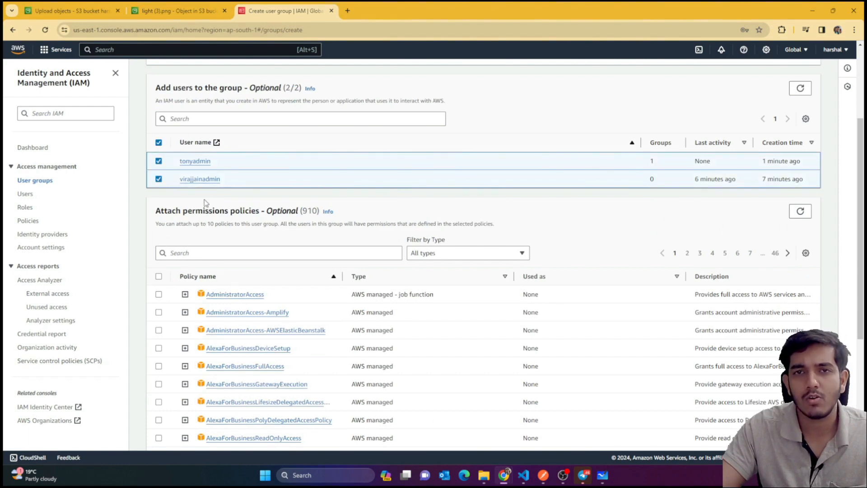
pyautogui.scroll(3, 226, 212)
pyautogui.scroll(-4, 242, 219)
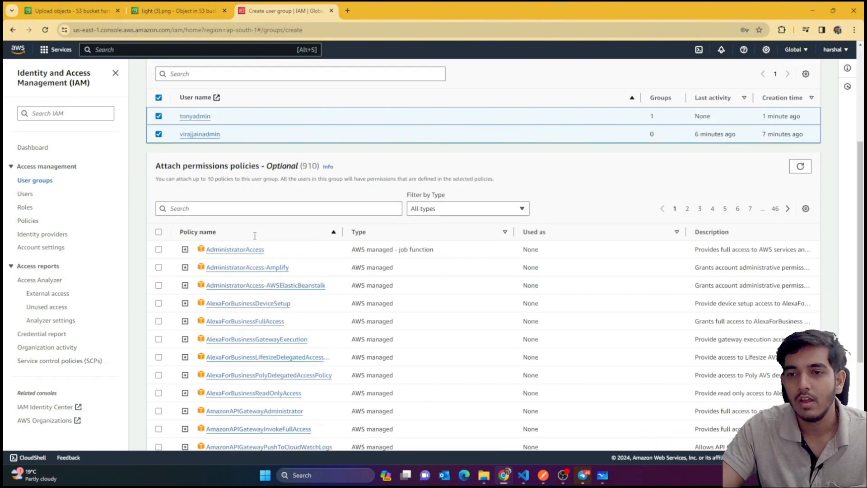
# Attach AWSCloud9User to clouddevs, create the group, and view its details
pyautogui.click(217, 211)
pyautogui.write('cloud')
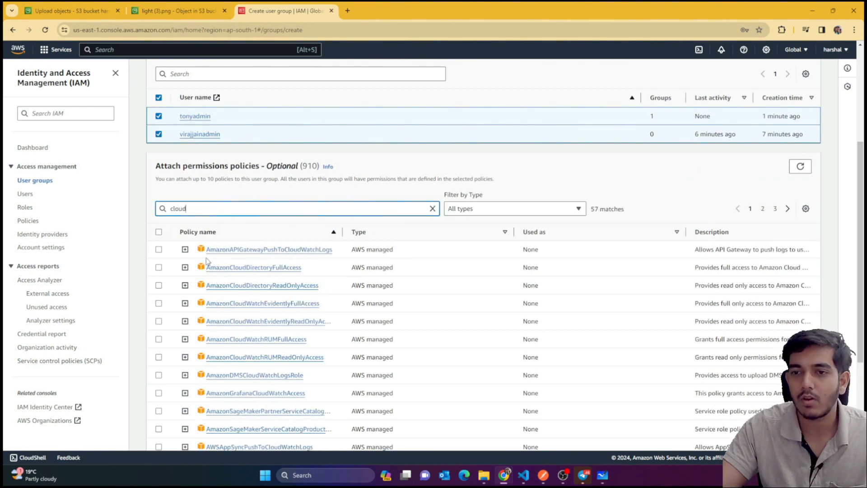
pyautogui.write('9')
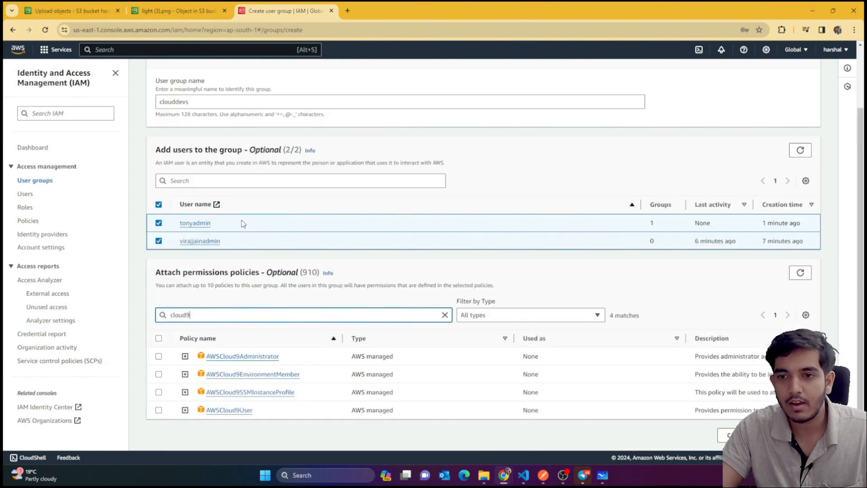
pyautogui.click(159, 409)
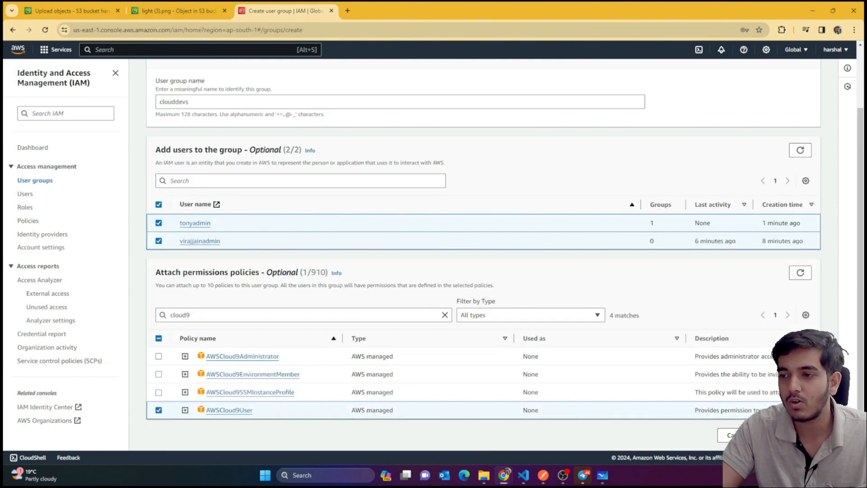
pyautogui.click(789, 435)
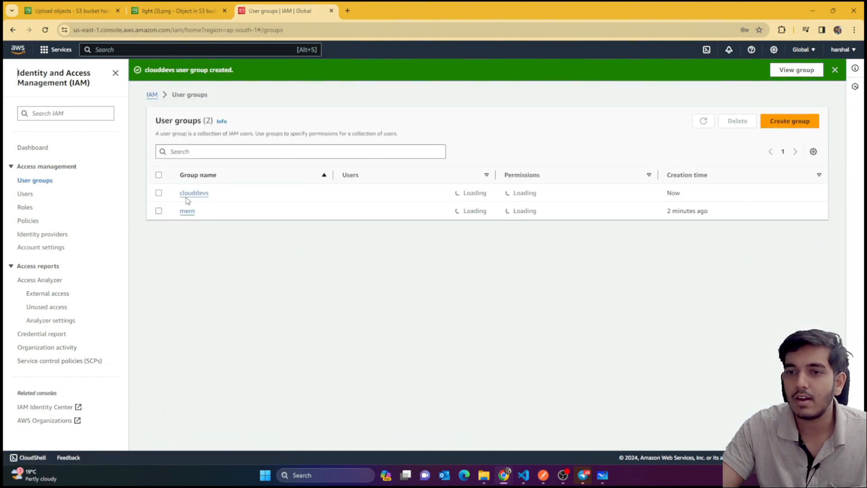
pyautogui.click(190, 193)
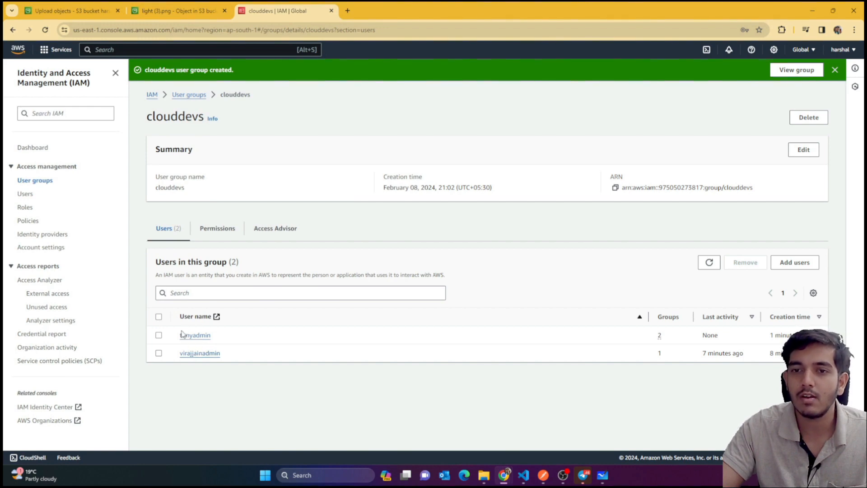
# Check the first admin user's inherited EC2 and Cloud9 permissions, then go to Policies
pyautogui.click(30, 196)
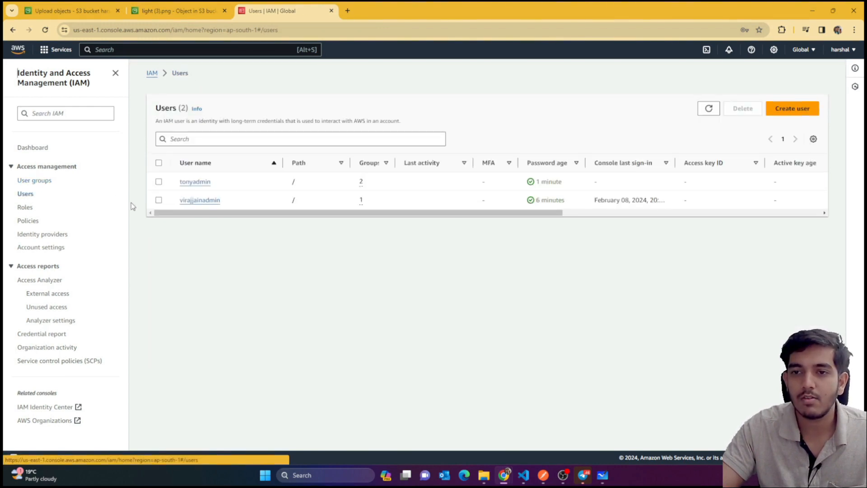
pyautogui.click(188, 182)
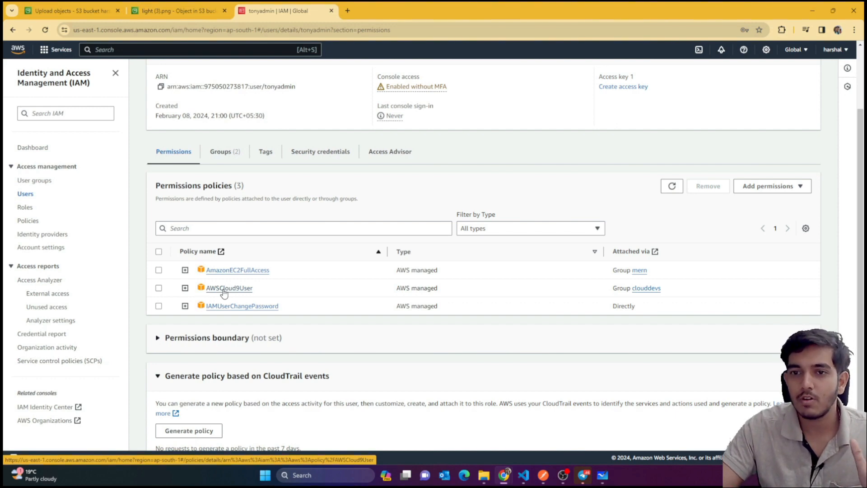
pyautogui.click(31, 222)
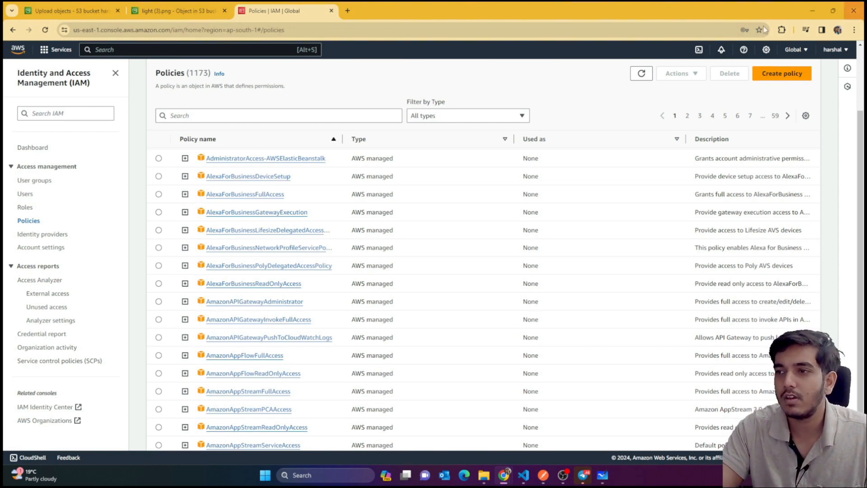
# Draft a new policy granting all SNS actions on all resources and advance to Review and create
pyautogui.click(769, 76)
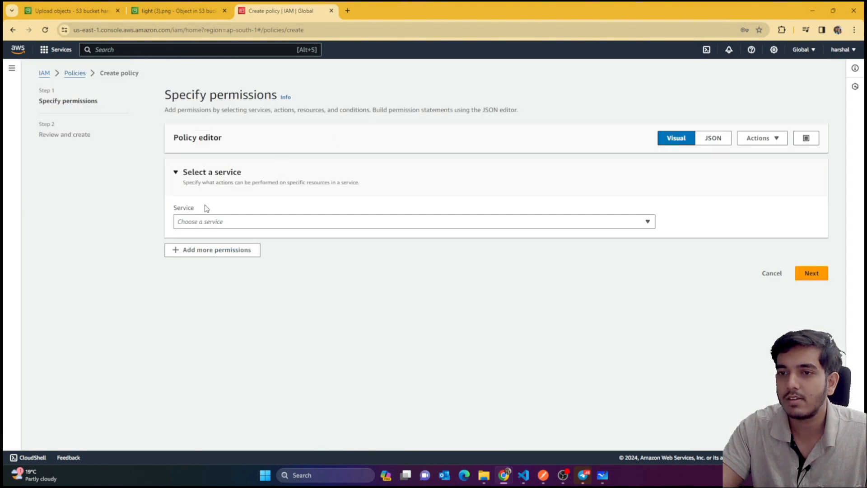
pyautogui.click(225, 222)
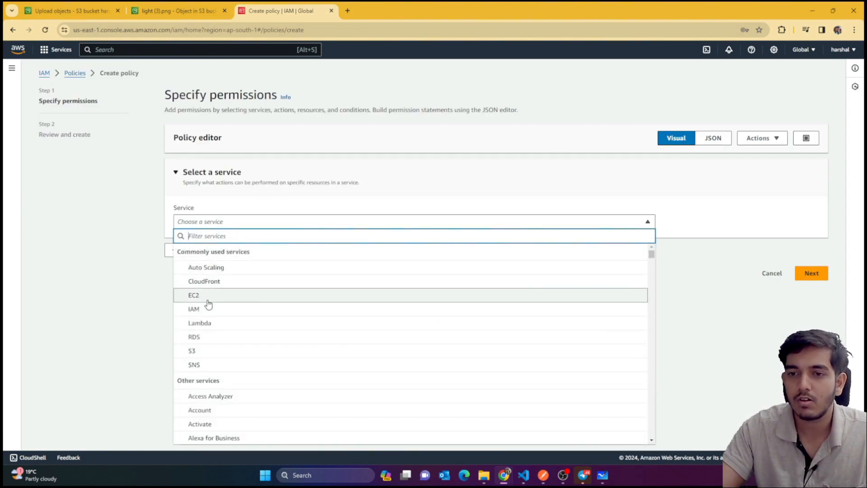
pyautogui.click(204, 367)
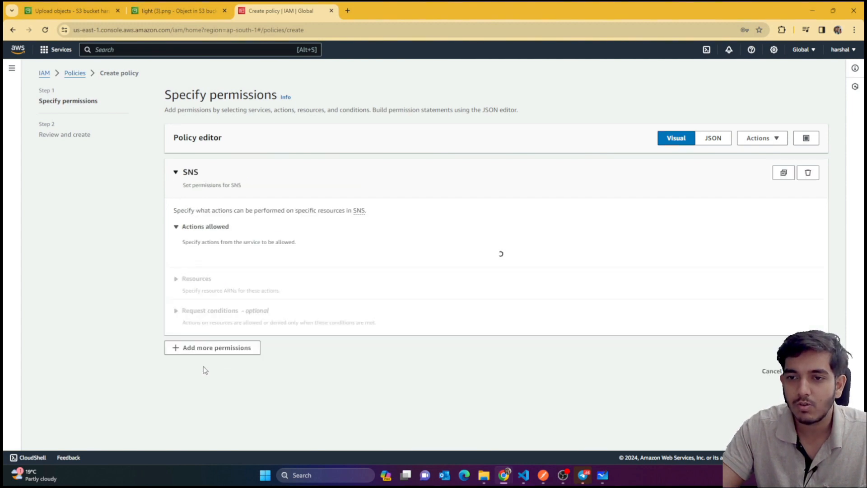
pyautogui.scroll(-2, 242, 194)
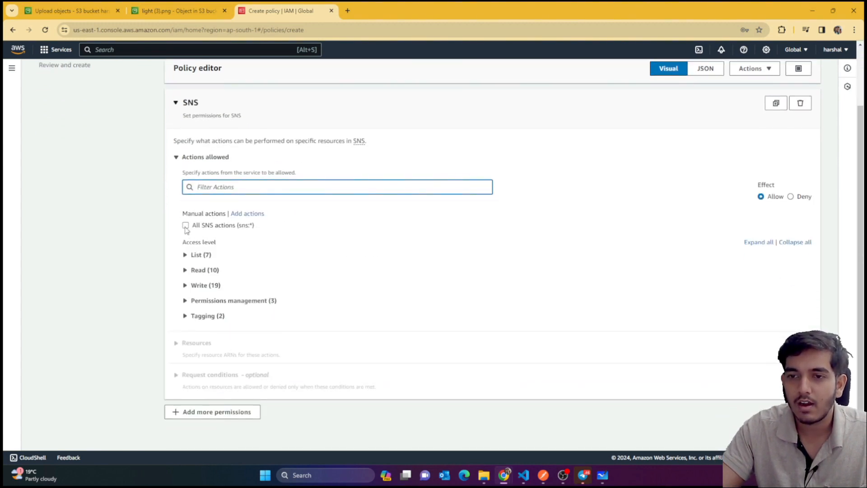
pyautogui.click(185, 225)
pyautogui.scroll(-2, 219, 248)
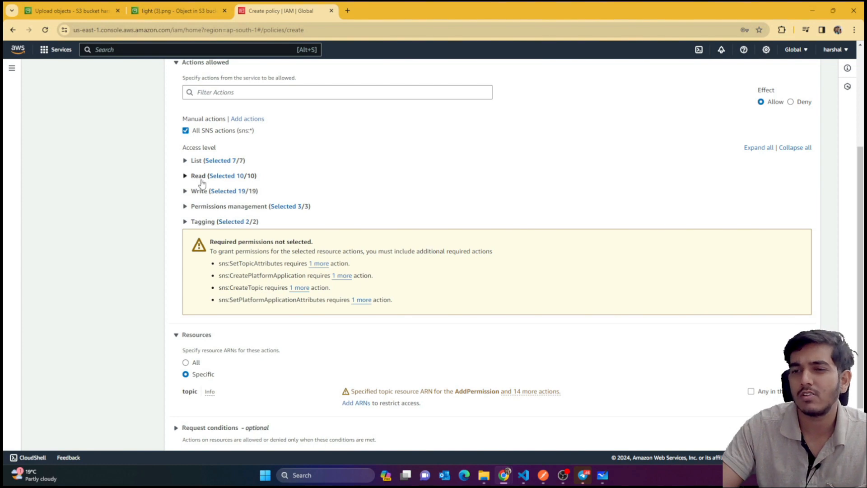
pyautogui.scroll(-1, 201, 180)
pyautogui.scroll(-1, 201, 315)
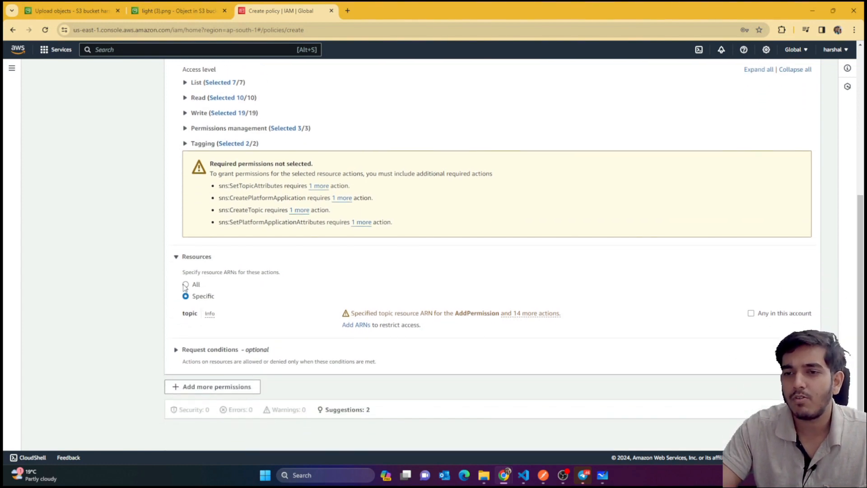
pyautogui.click(195, 315)
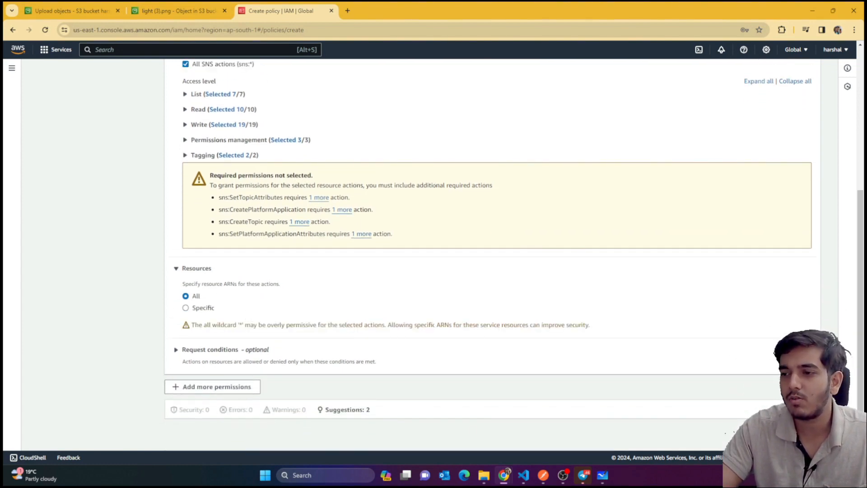
pyautogui.click(805, 432)
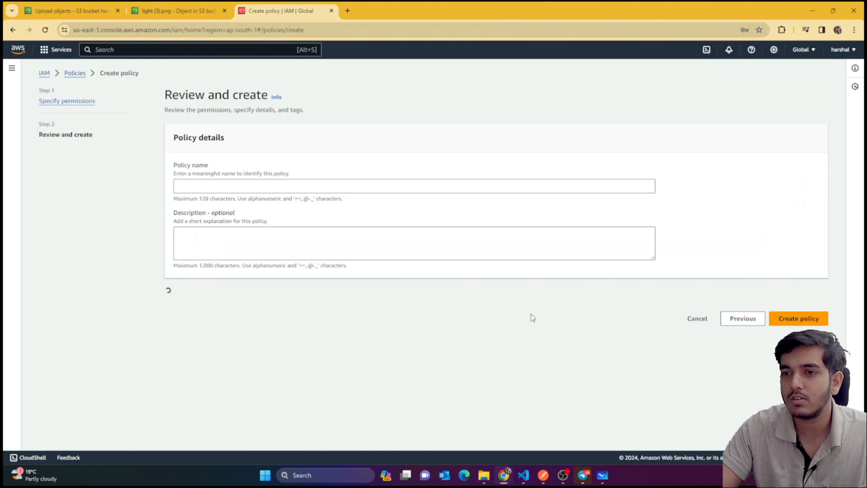
# Enter 'temppolicy' as the policy name and create the SNS full-access policy
pyautogui.click(246, 183)
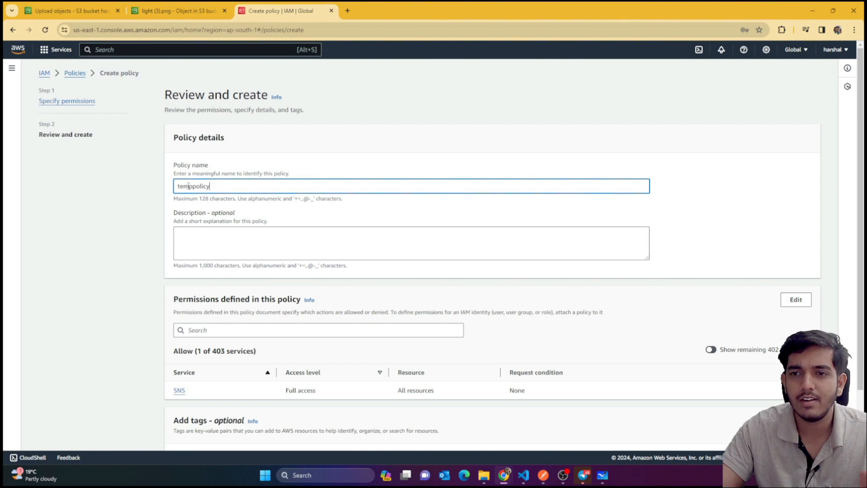
pyautogui.moveTo(188, 186); pyautogui.dragTo(166, 193)
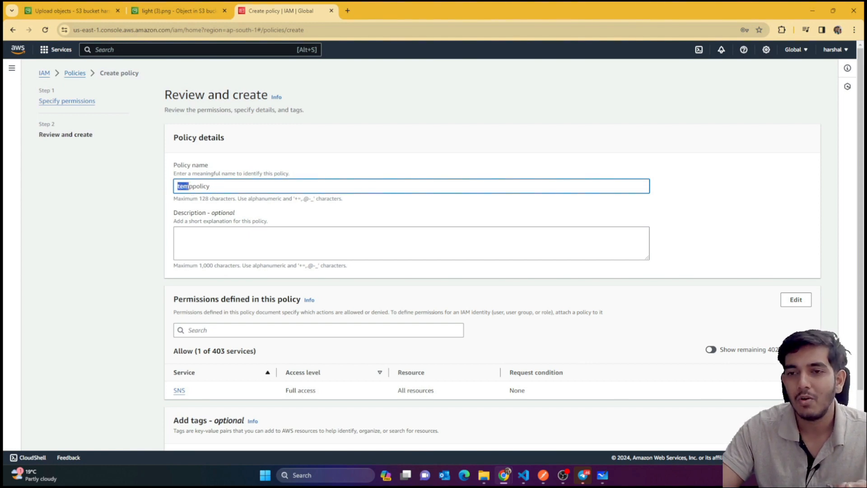
pyautogui.moveTo(194, 184); pyautogui.dragTo(155, 191)
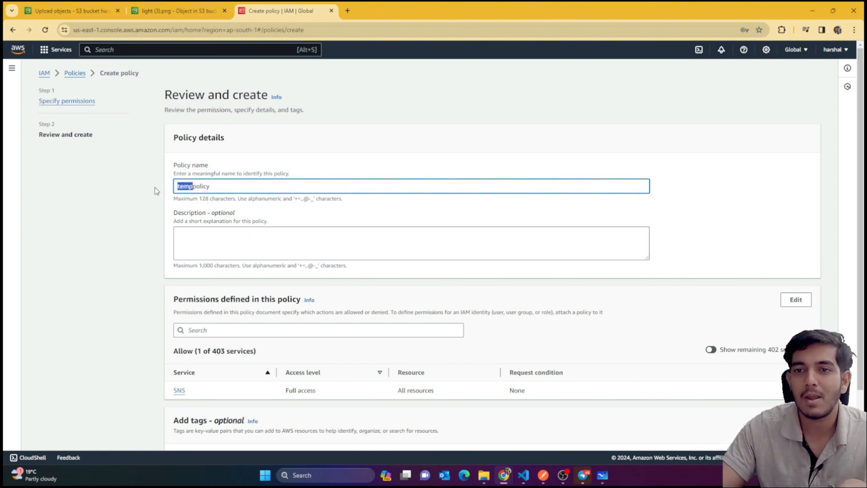
pyautogui.click(204, 184)
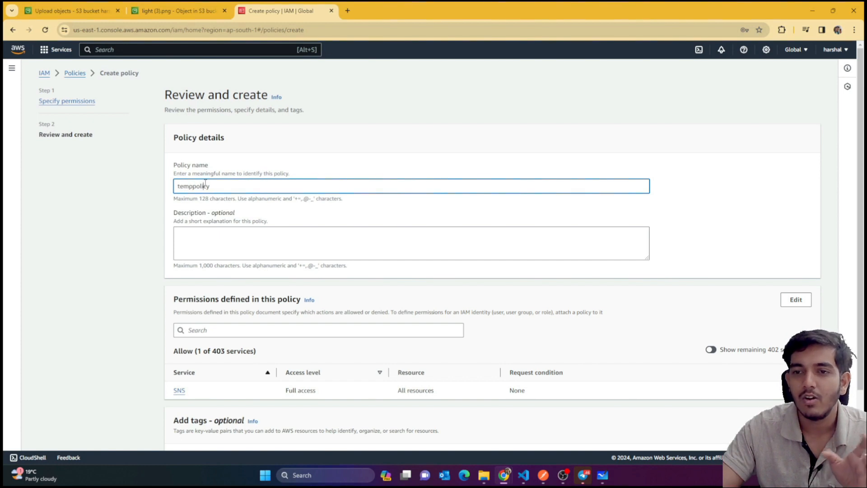
pyautogui.moveTo(190, 188); pyautogui.dragTo(234, 196)
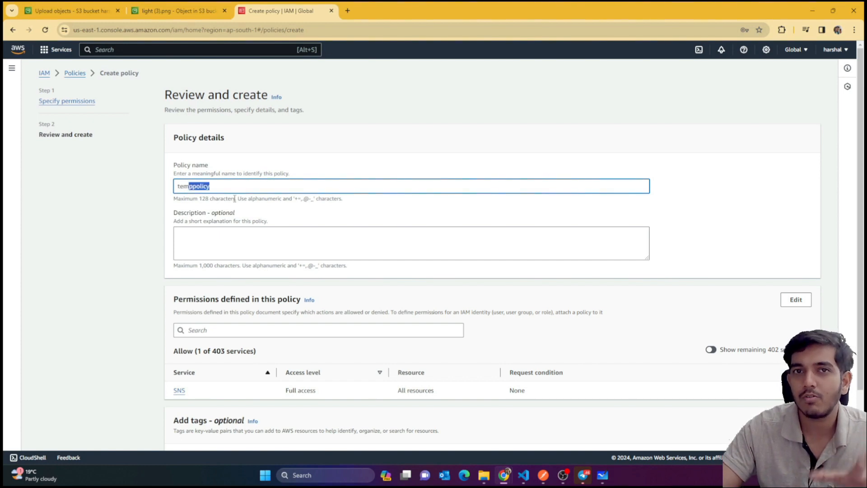
pyautogui.scroll(-2, 235, 201)
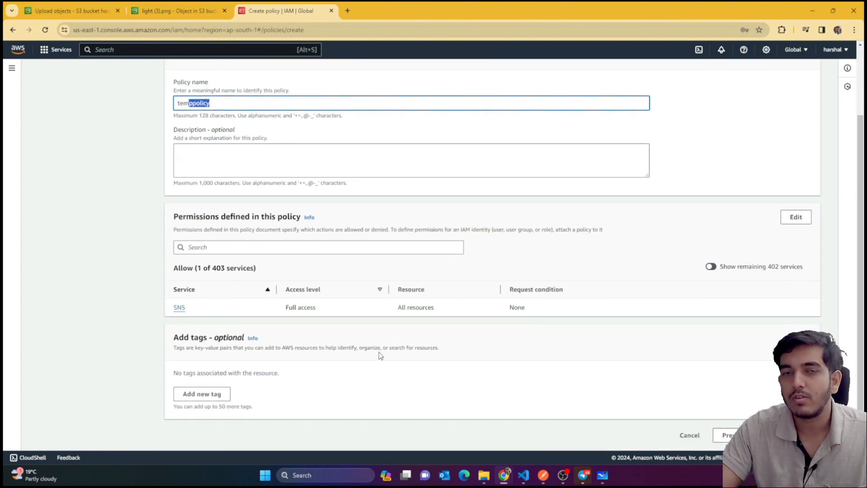
pyautogui.click(239, 104)
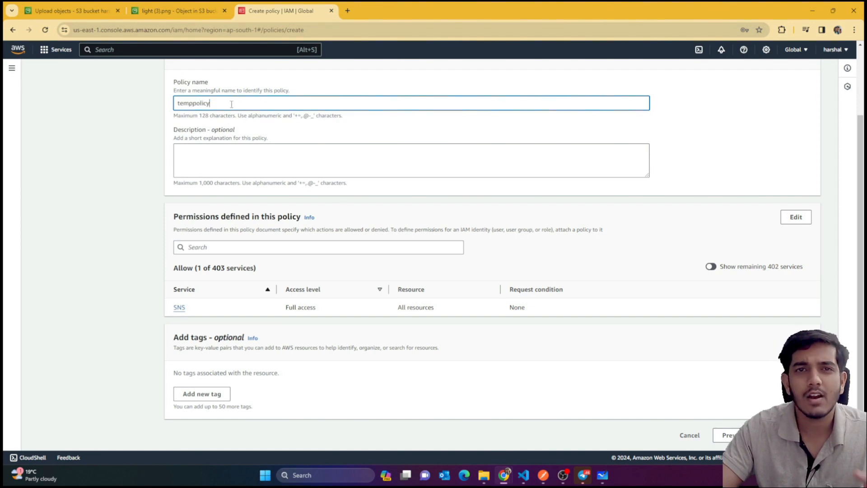
pyautogui.moveTo(231, 104); pyautogui.dragTo(172, 106)
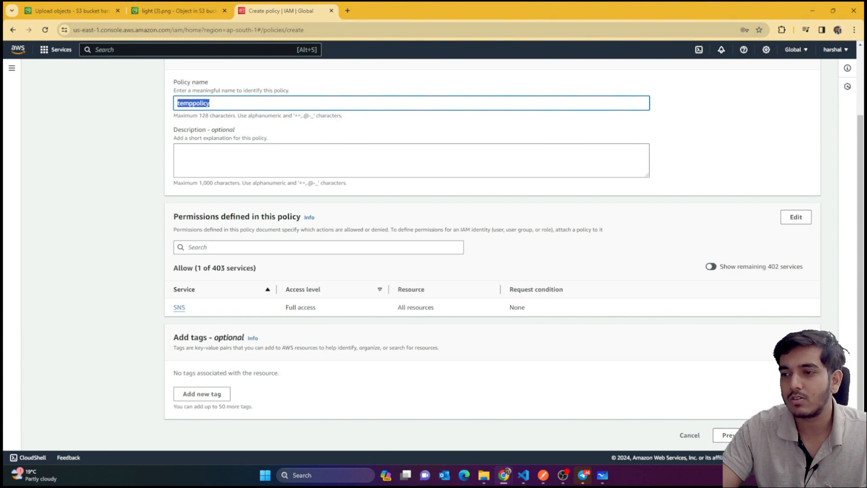
pyautogui.click(790, 435)
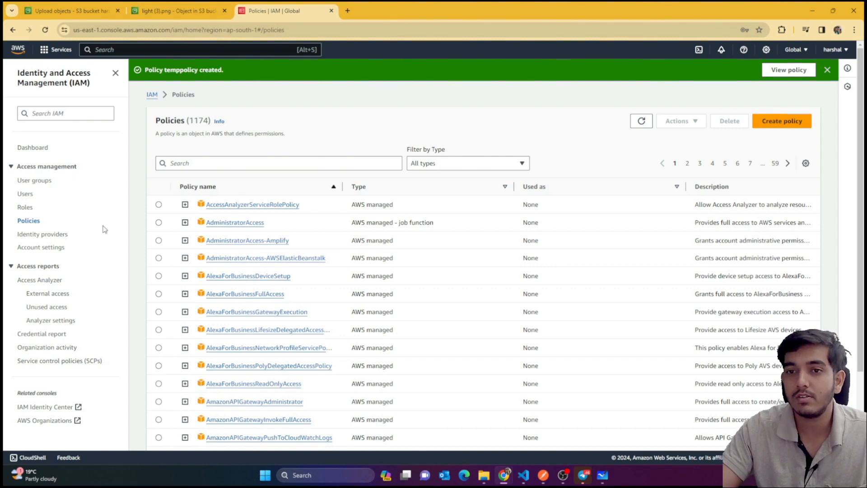
# Filter policies to customer managed and open temppolicy to review its entities and permissions
pyautogui.click(446, 166)
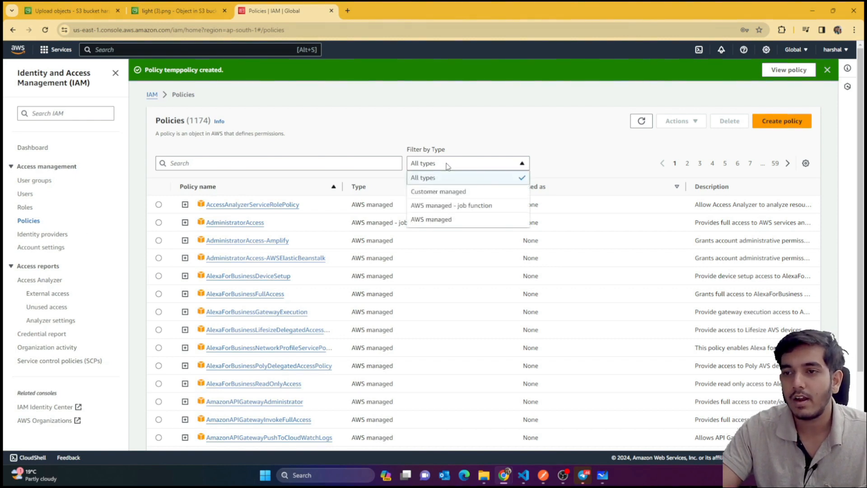
pyautogui.click(447, 192)
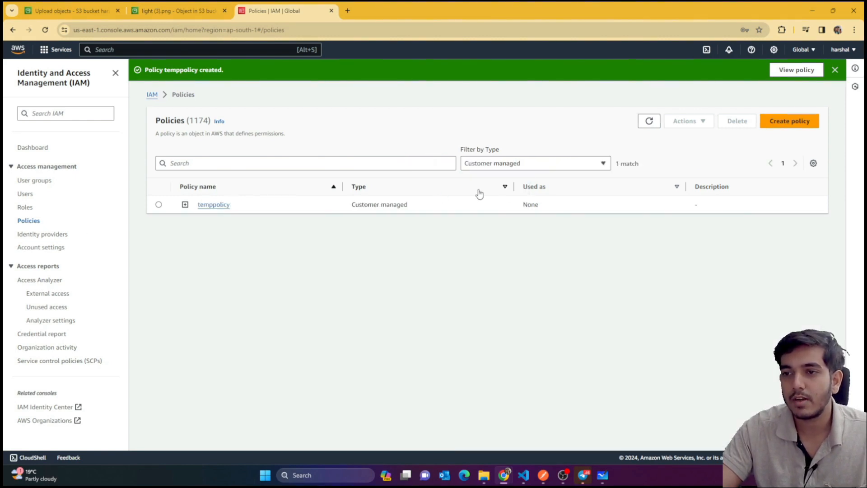
pyautogui.click(205, 205)
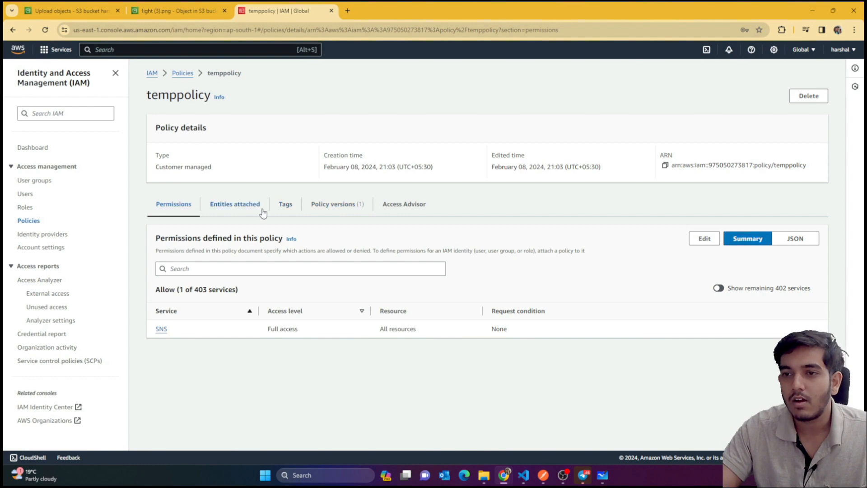
pyautogui.click(235, 204)
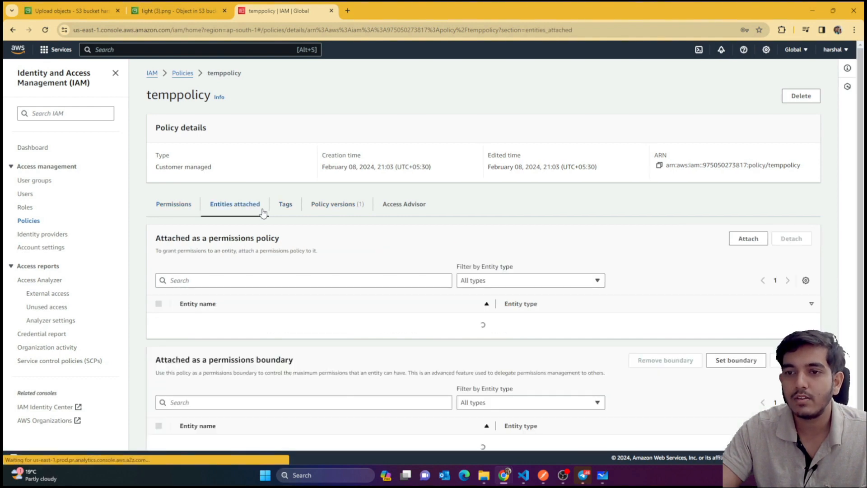
pyautogui.scroll(-2, 265, 266)
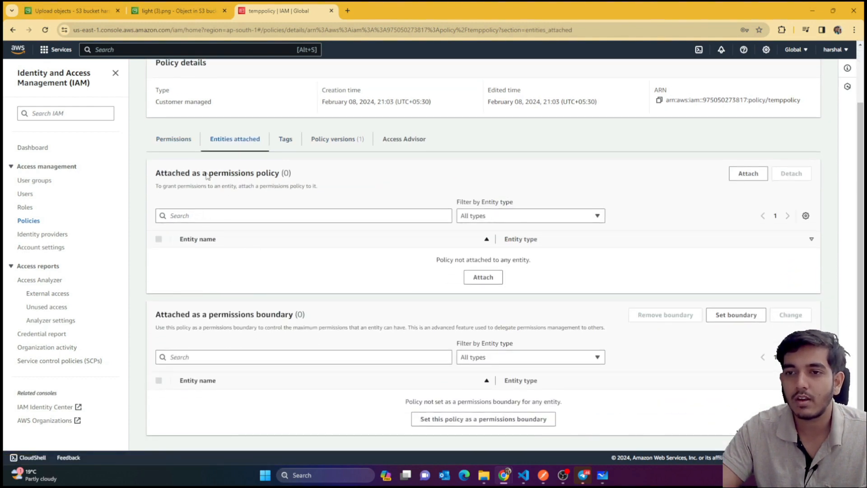
pyautogui.click(179, 139)
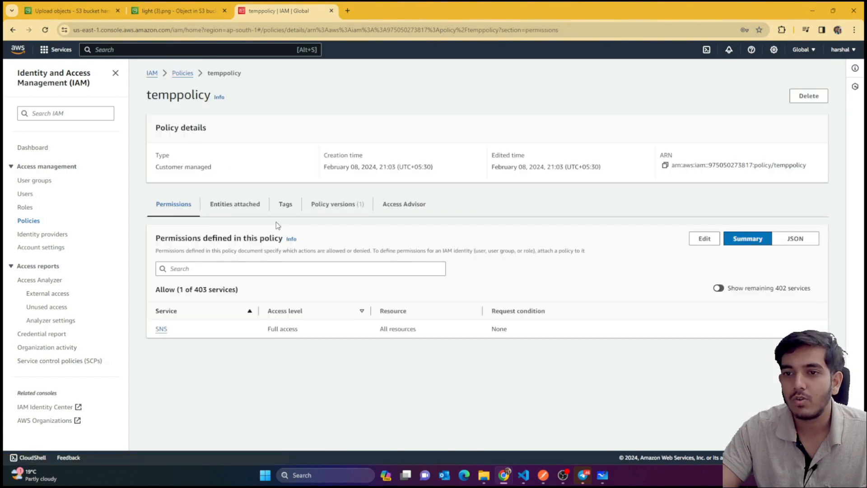
pyautogui.click(189, 270)
pyautogui.moveTo(179, 246); pyautogui.dragTo(252, 242)
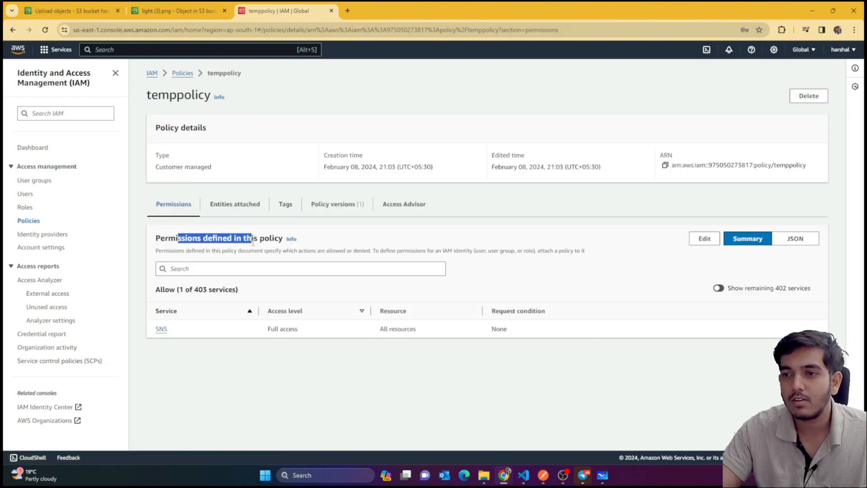
# Edit temppolicy's permissions, switch JSON to Visual, then cancel and leave without saving
pyautogui.click(704, 238)
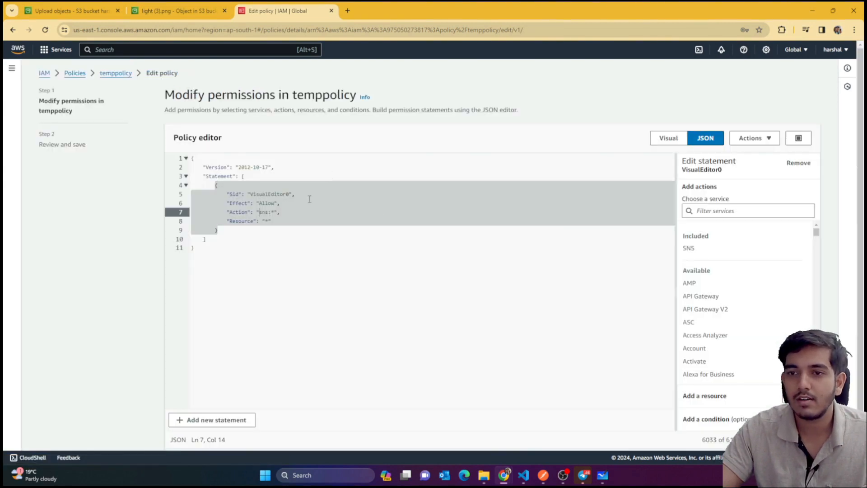
pyautogui.moveTo(241, 176); pyautogui.dragTo(274, 245)
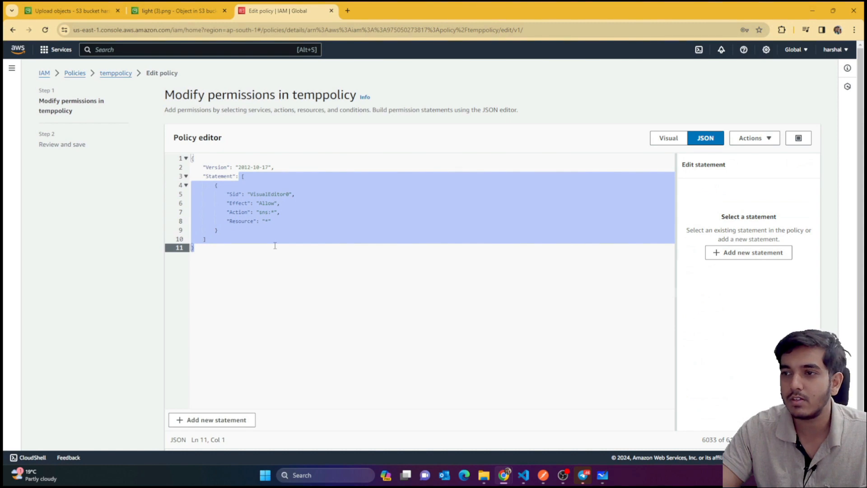
pyautogui.click(668, 138)
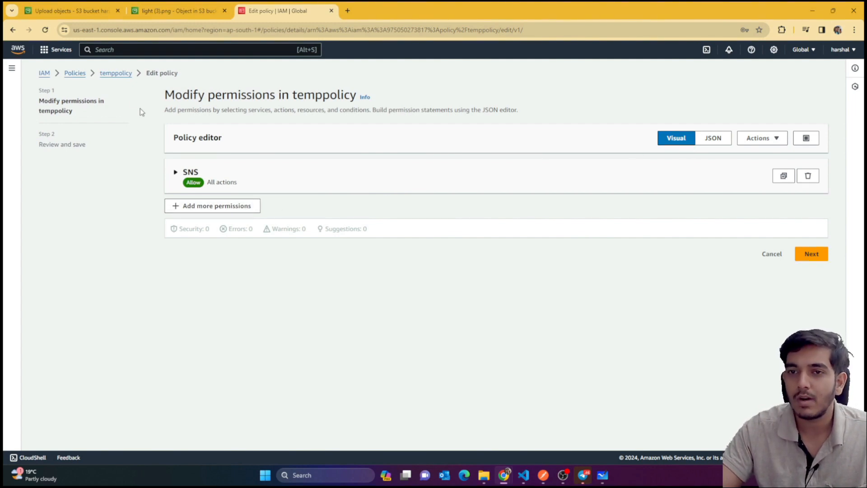
pyautogui.click(113, 75)
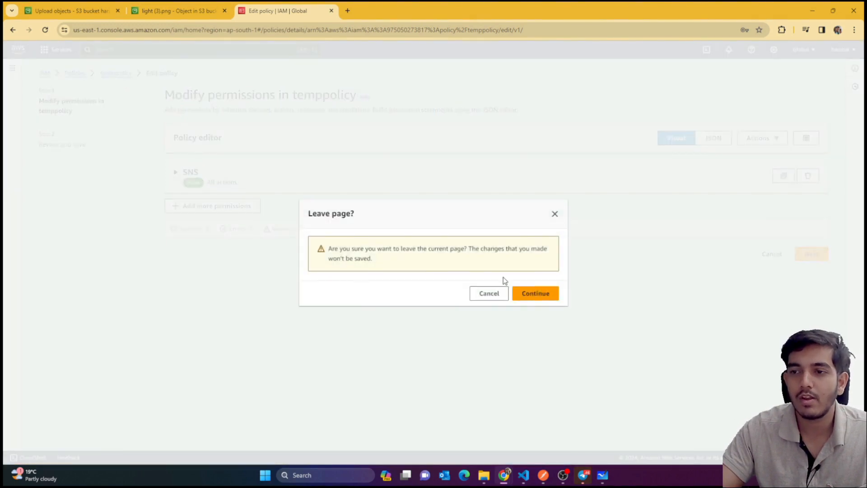
pyautogui.click(527, 294)
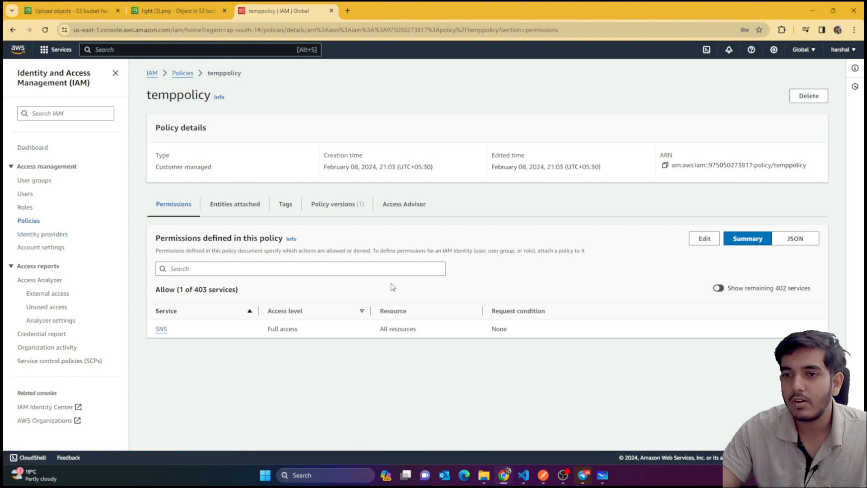
pyautogui.moveTo(146, 100); pyautogui.dragTo(220, 97)
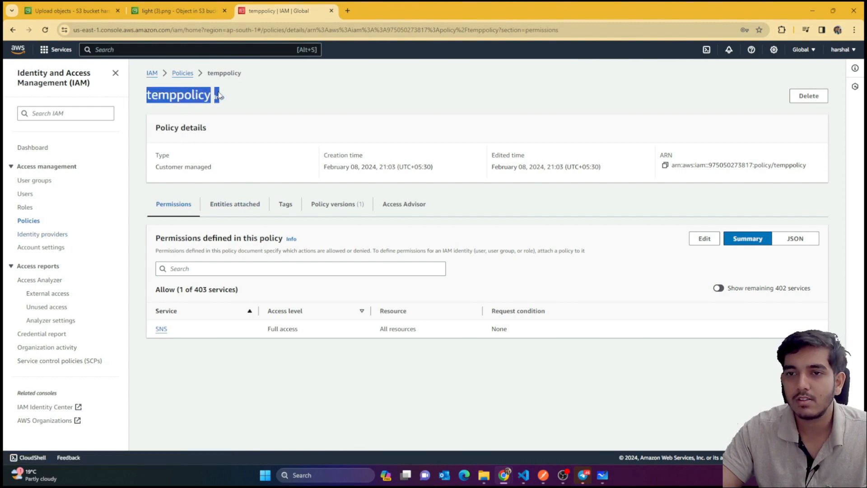
# Open the first IAM user's Add permissions page with Attach policies directly selected
pyautogui.click(24, 195)
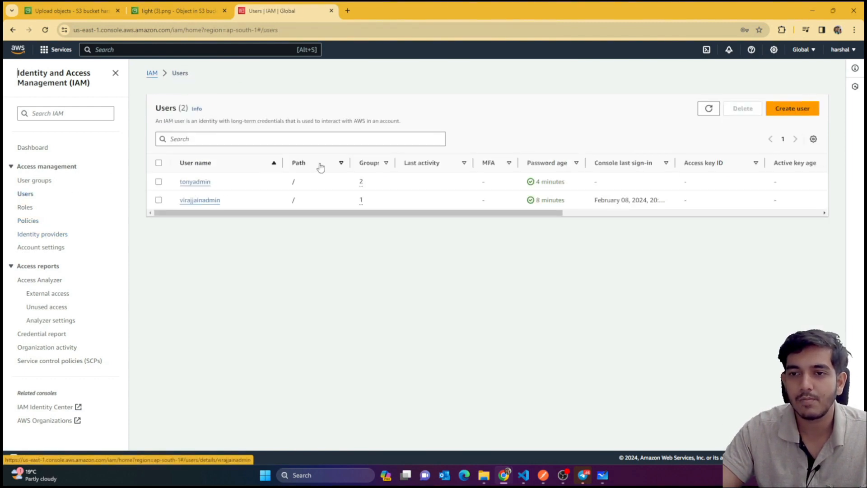
pyautogui.click(202, 183)
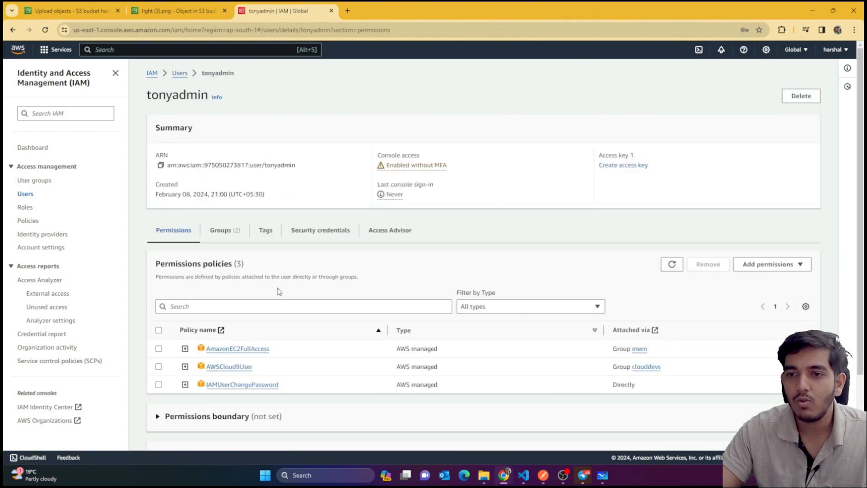
pyautogui.click(751, 266)
pyautogui.click(761, 278)
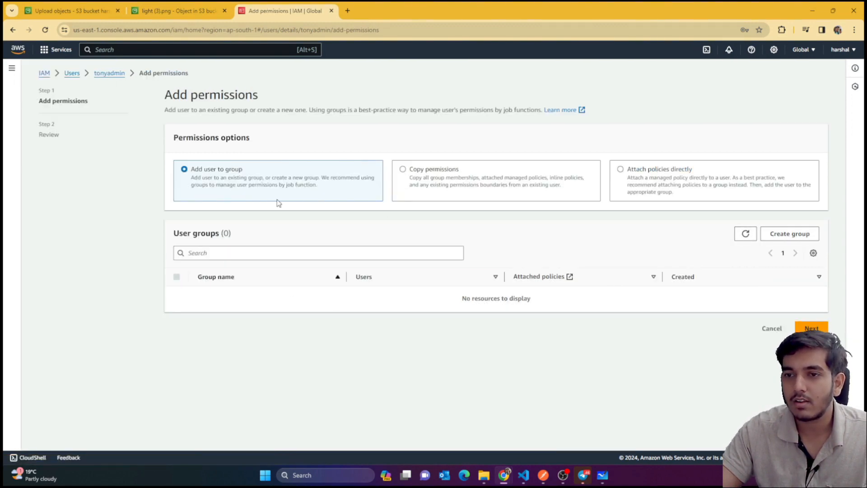
pyautogui.click(621, 182)
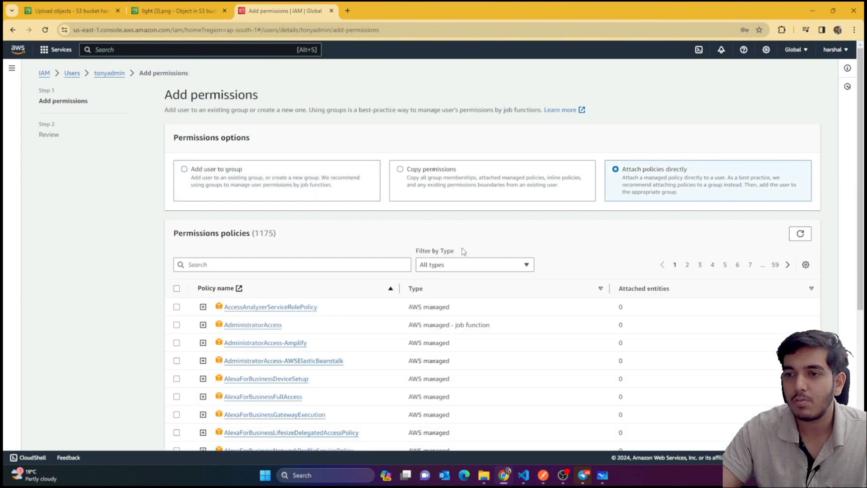
pyautogui.click(482, 271)
pyautogui.click(213, 177)
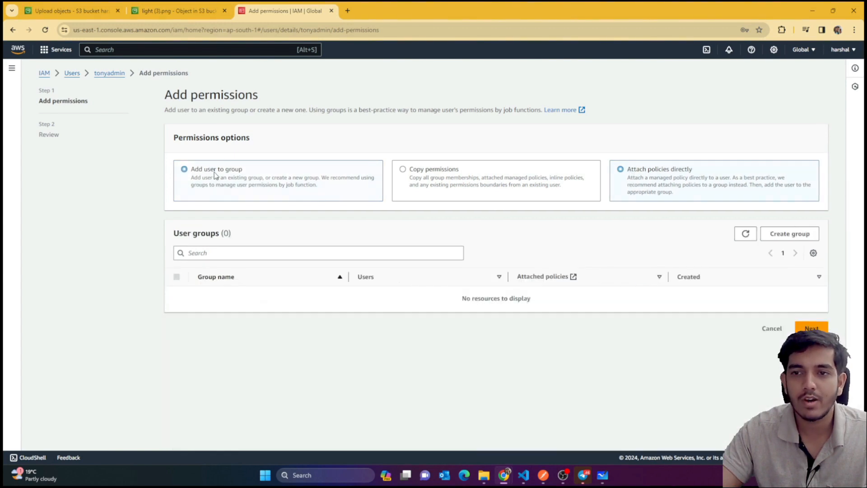
pyautogui.click(735, 181)
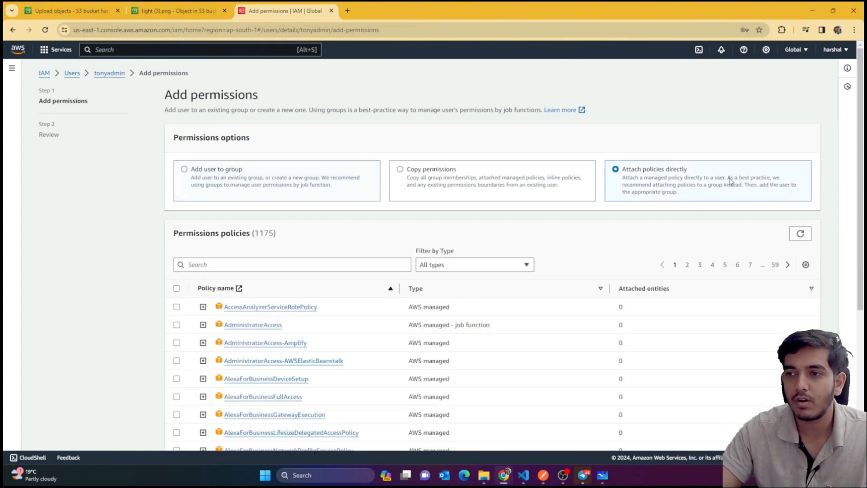
# Filter to customer managed policies, select temppolicy and attach it to the user
pyautogui.click(507, 264)
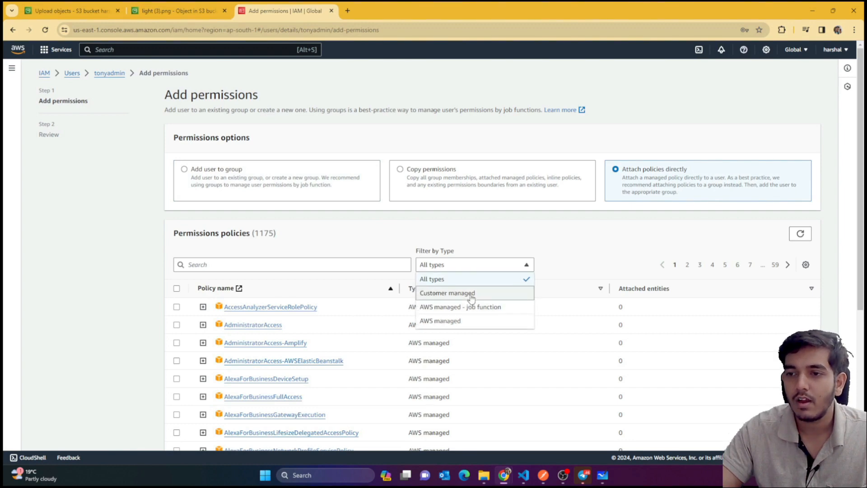
pyautogui.click(470, 296)
pyautogui.click(176, 306)
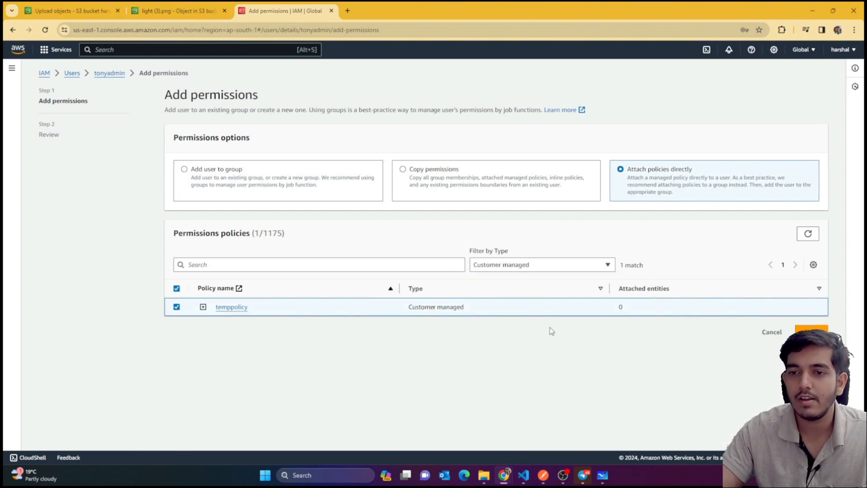
pyautogui.click(811, 332)
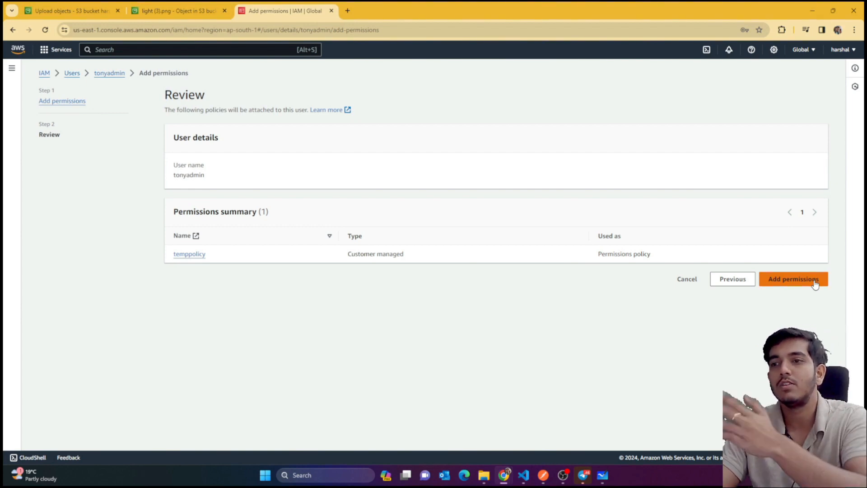
pyautogui.click(815, 282)
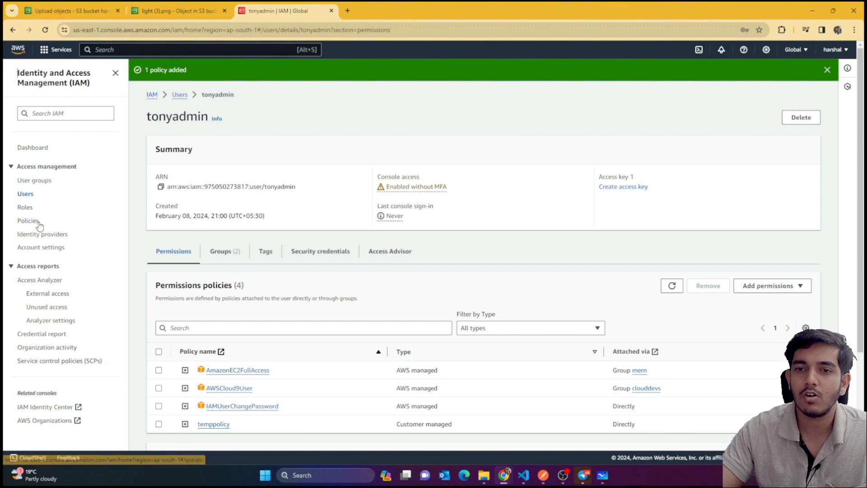
# Check that the first IAM user's permissions now list four policies including temppolicy
pyautogui.click(28, 195)
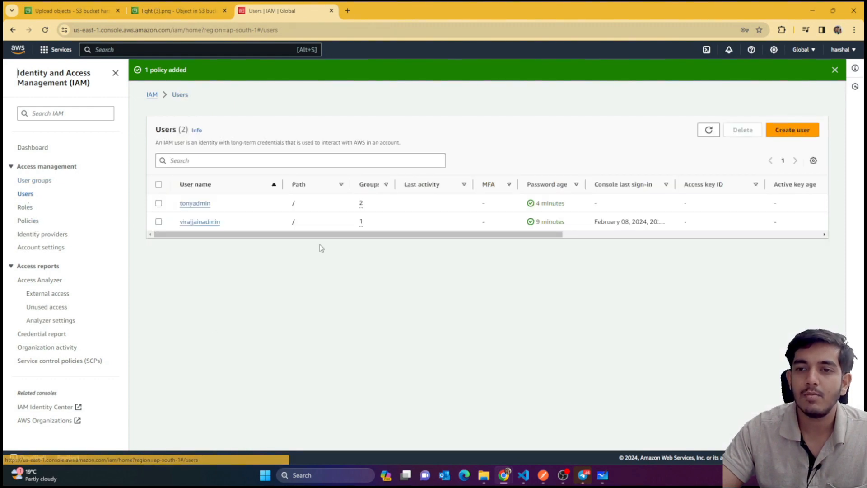
pyautogui.click(195, 203)
pyautogui.scroll(-3, 189, 208)
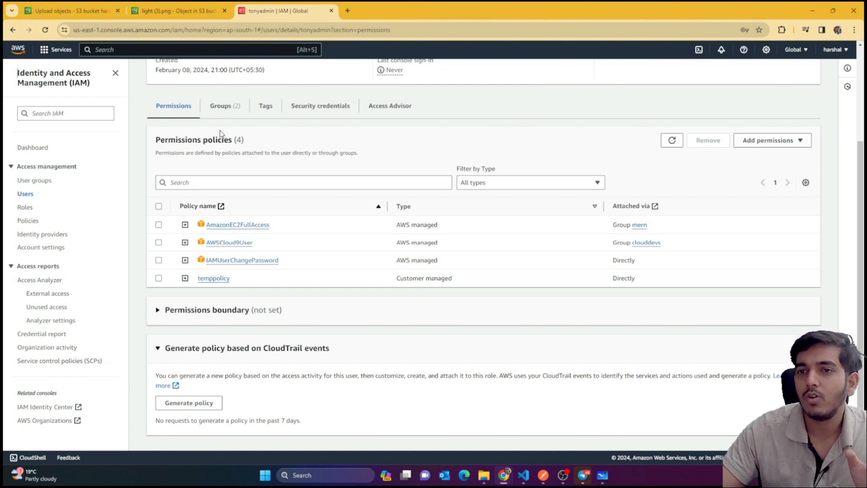
# Open the second IAM user's details and show its group memberships
pyautogui.click(35, 182)
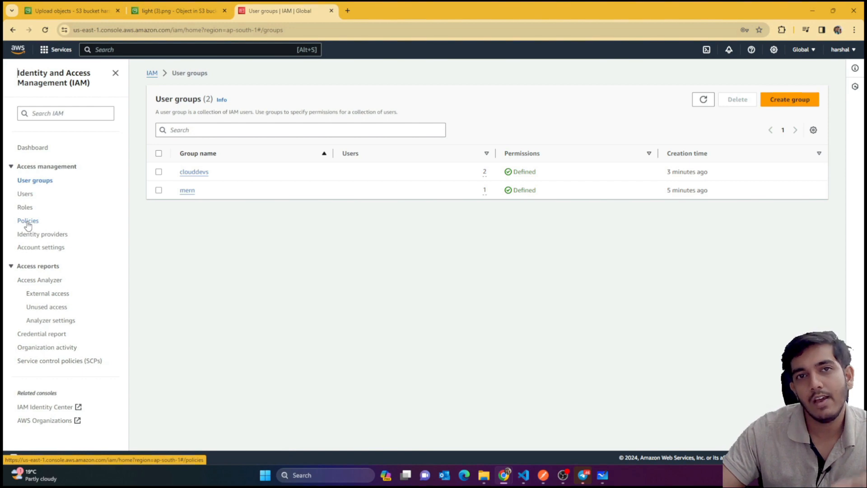
pyautogui.click(27, 195)
pyautogui.click(200, 200)
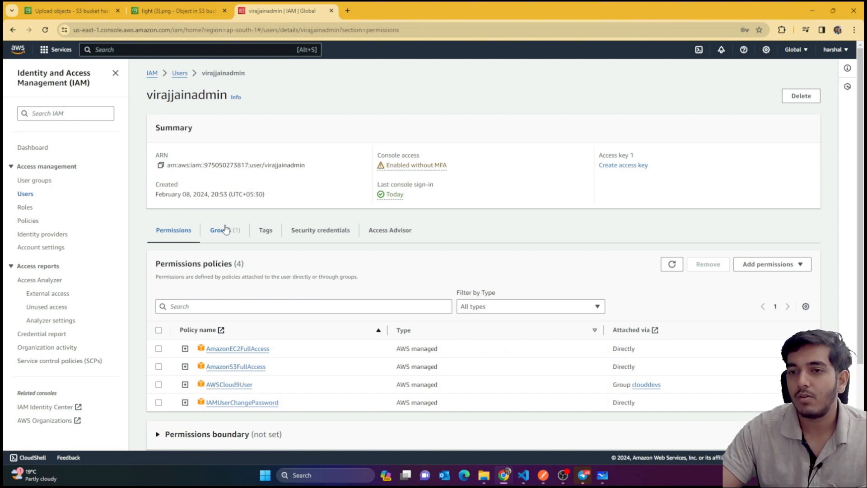
pyautogui.click(225, 230)
# Add the second IAM user to the mern group
pyautogui.click(771, 269)
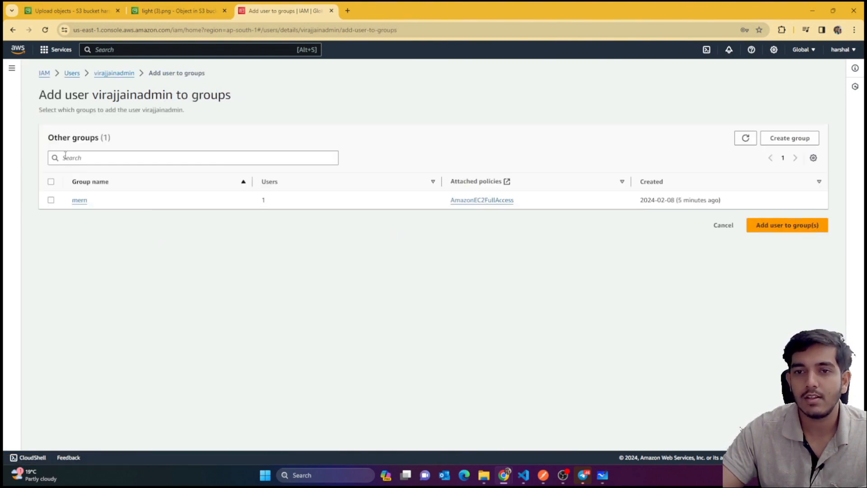
pyautogui.click(50, 200)
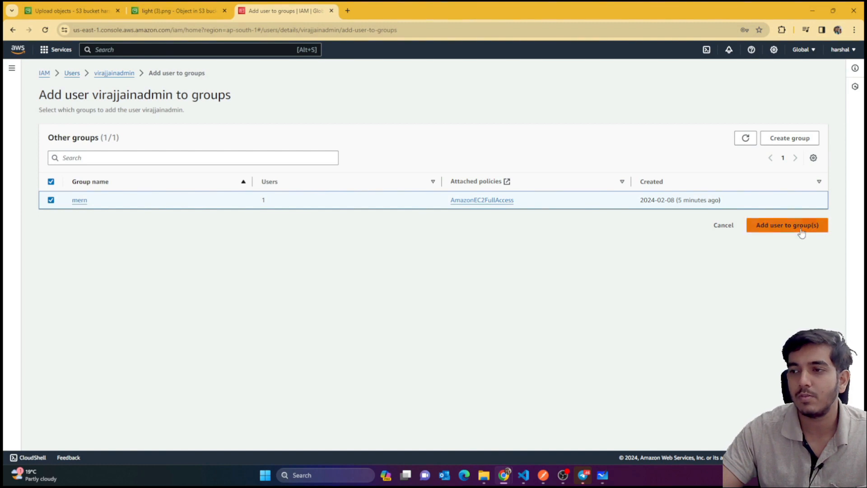
pyautogui.click(800, 230)
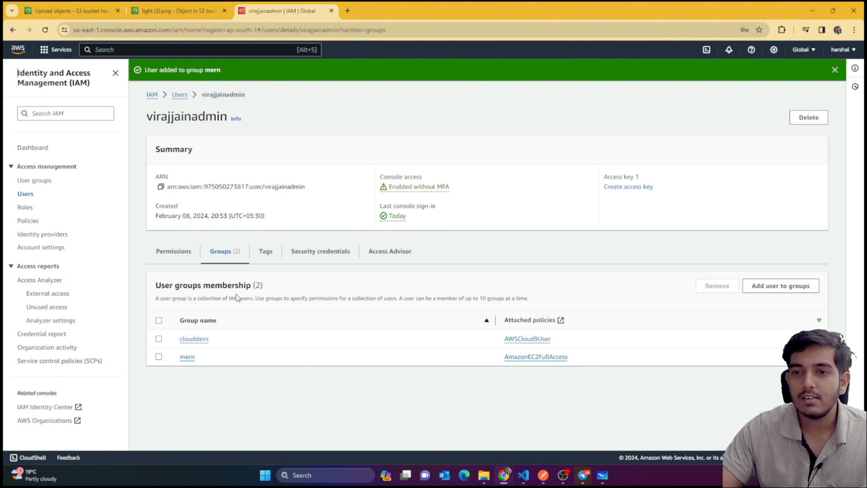
# Return to the IAM Users list via the IAM dashboard
pyautogui.click(116, 74)
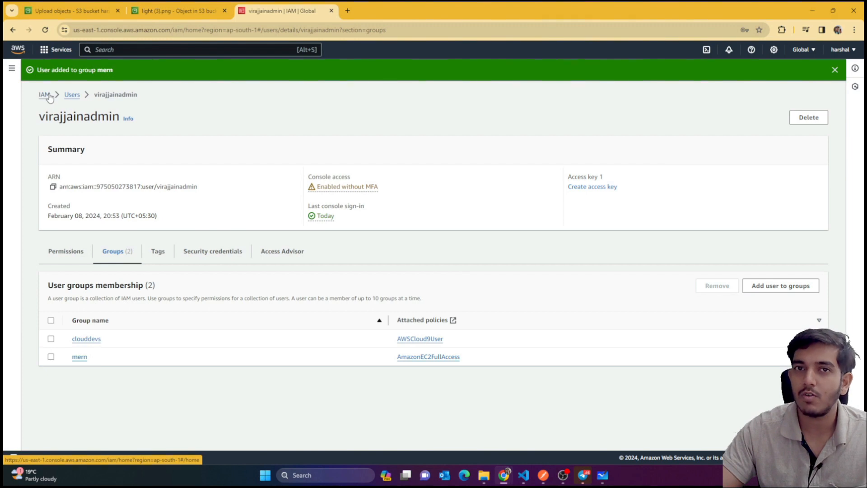
pyautogui.click(45, 95)
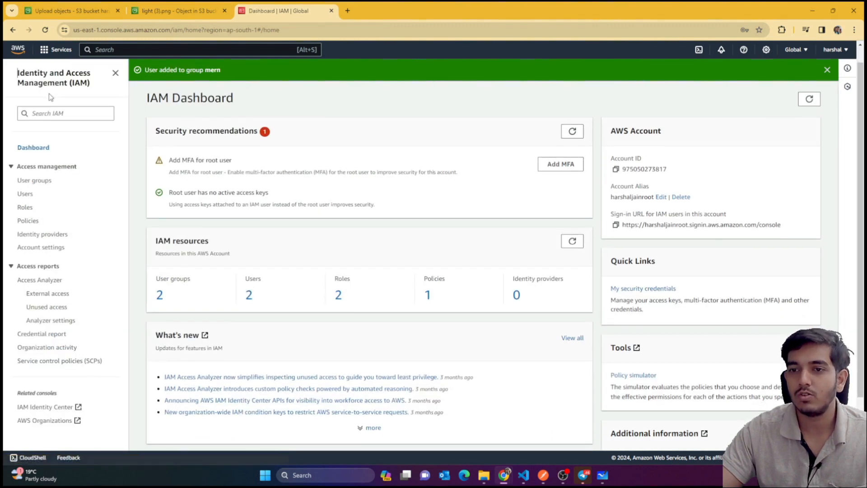
pyautogui.click(25, 194)
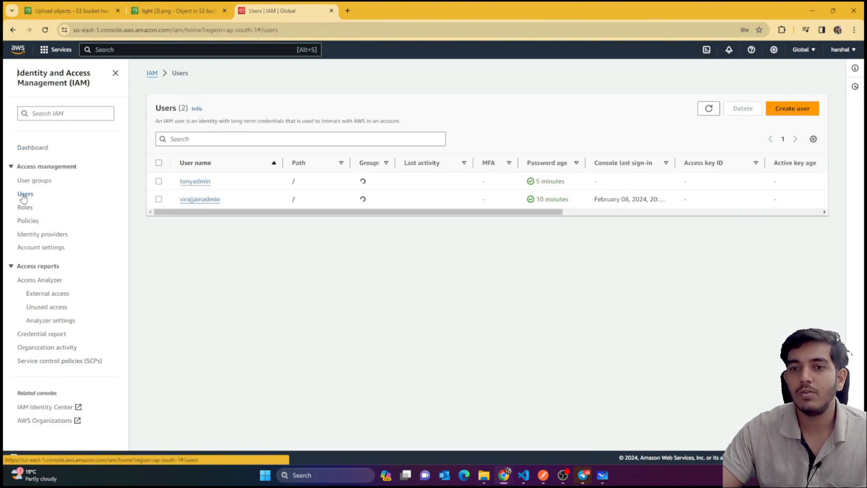